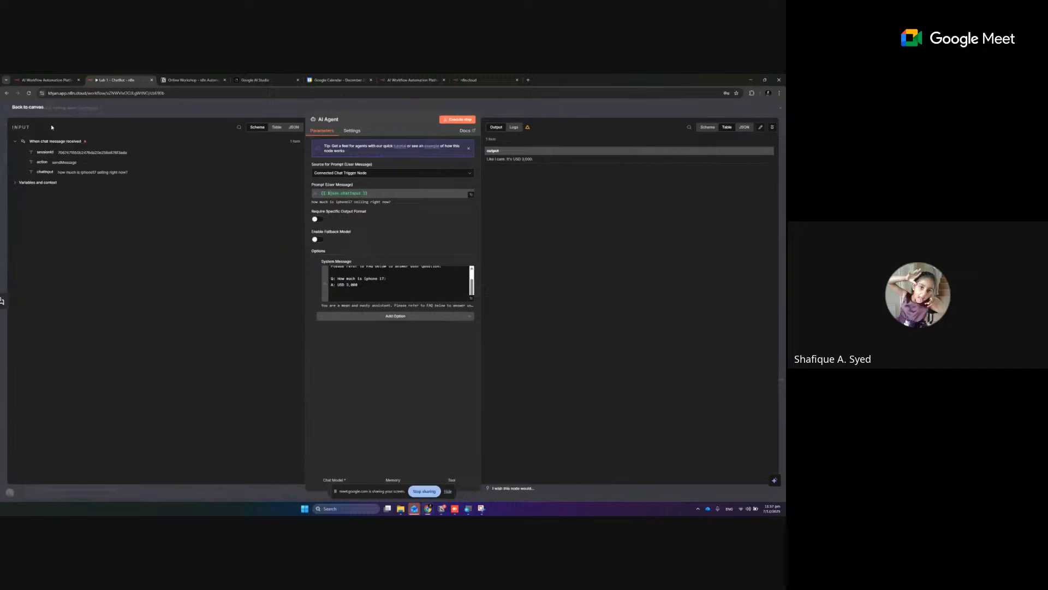
Return from the AI Agent settings to the workflow canvas and collapse the chat and logs area.
left_click(32, 108)
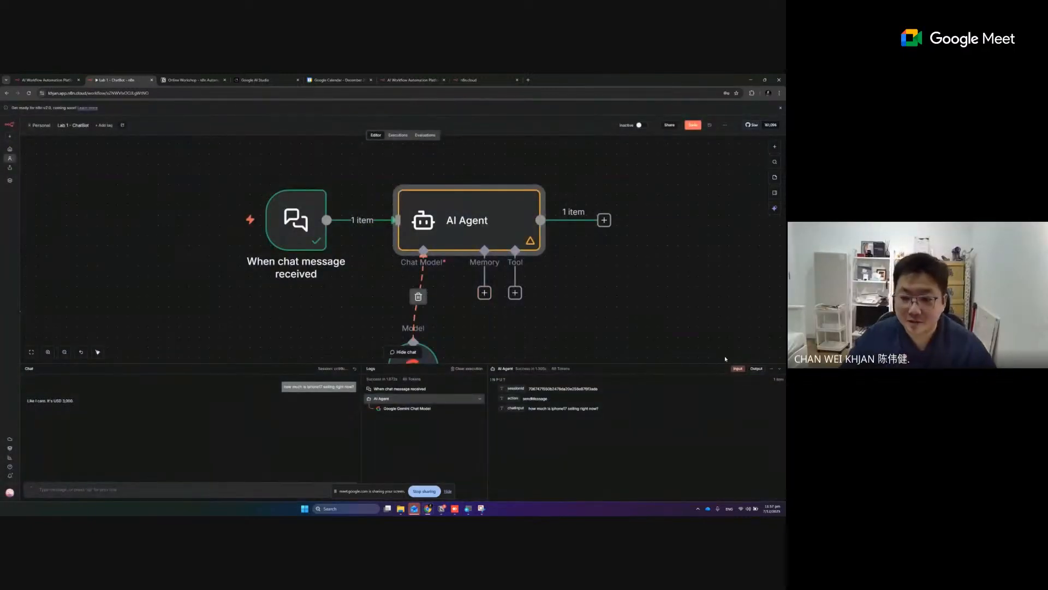
left_click(779, 369)
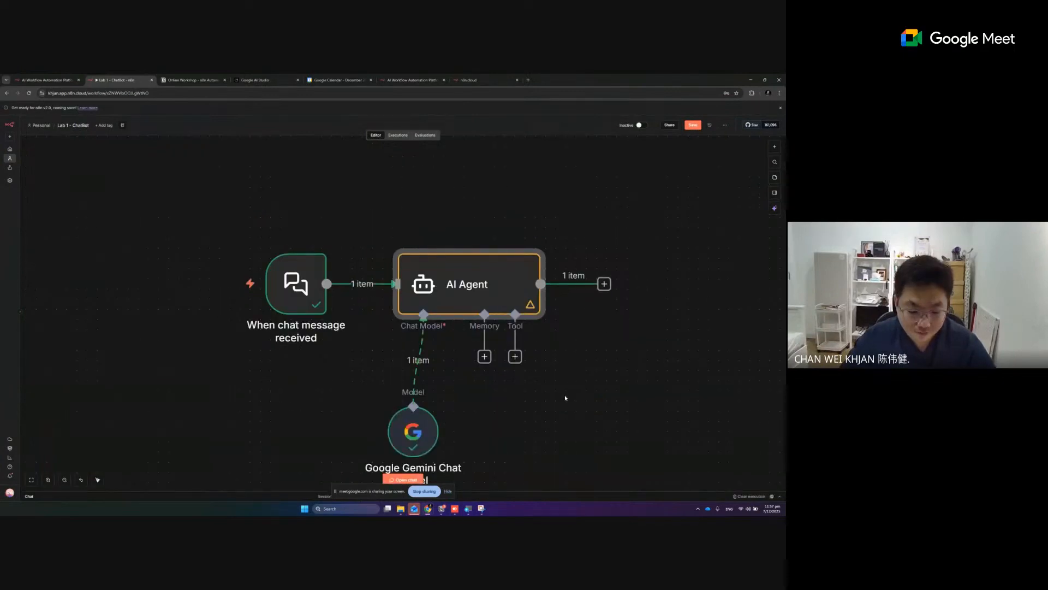
scroll(565, 398, "down", 1)
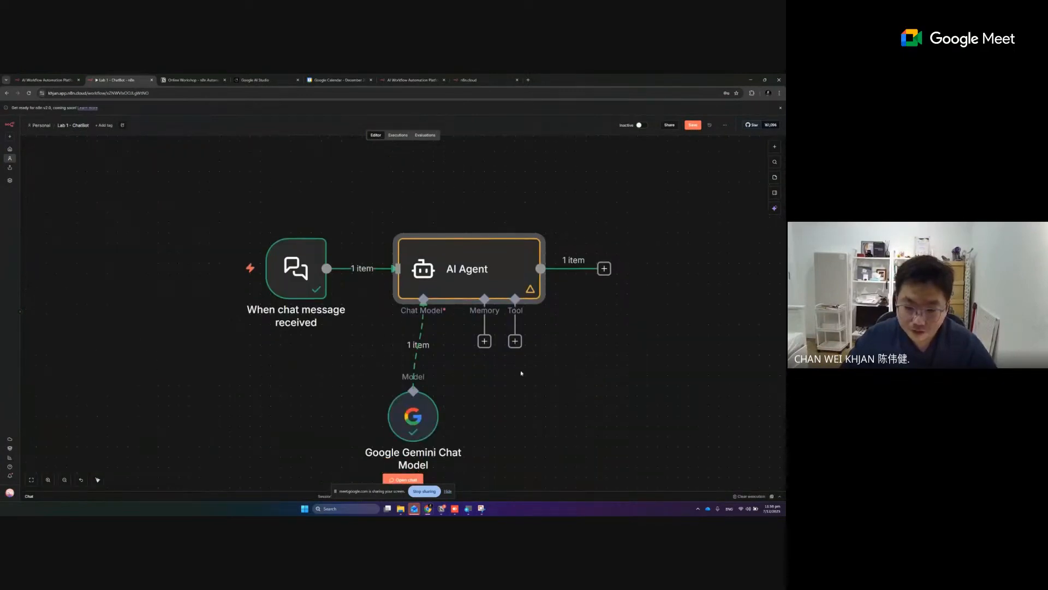
scroll(549, 360, "up", 1)
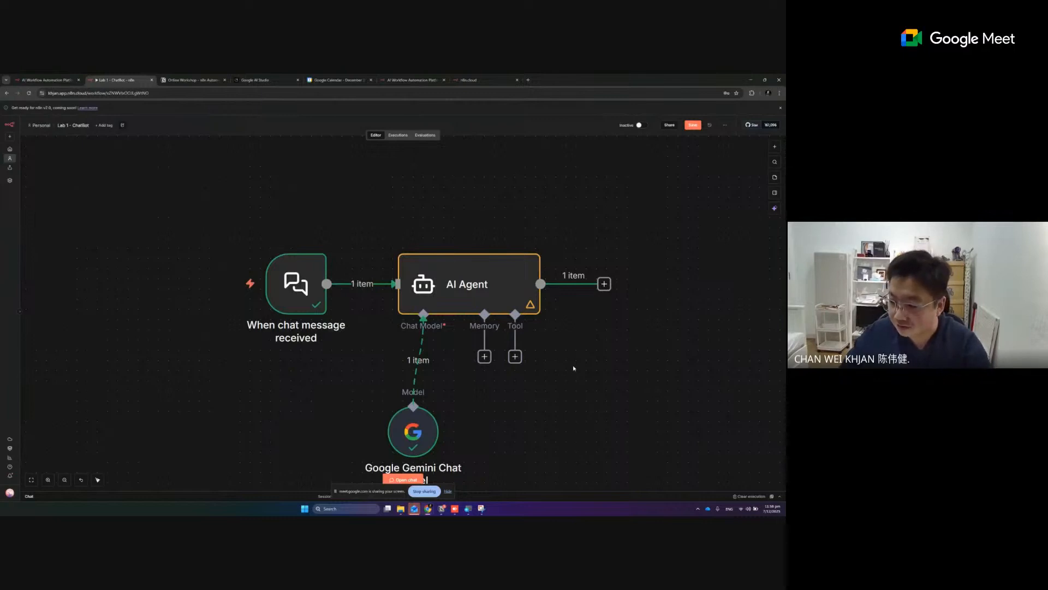
Browse the tools that can be attached to the AI Agent, from recommended tools and vector stores to other tools, without adding one.
left_click(515, 361)
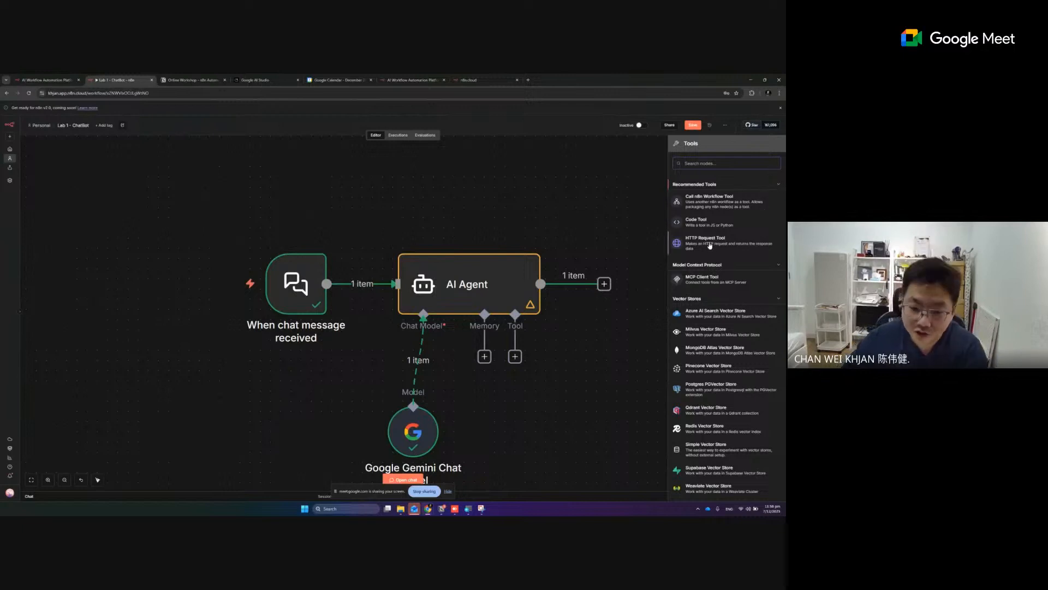
scroll(716, 281, "down", 1)
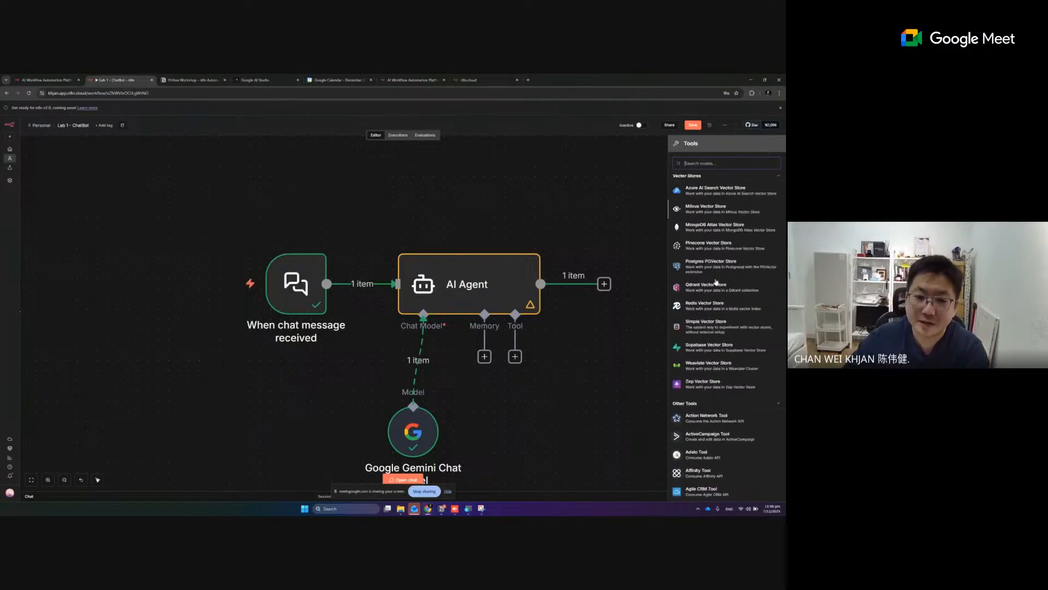
scroll(715, 224, "down", 1)
scroll(715, 220, "down", 3)
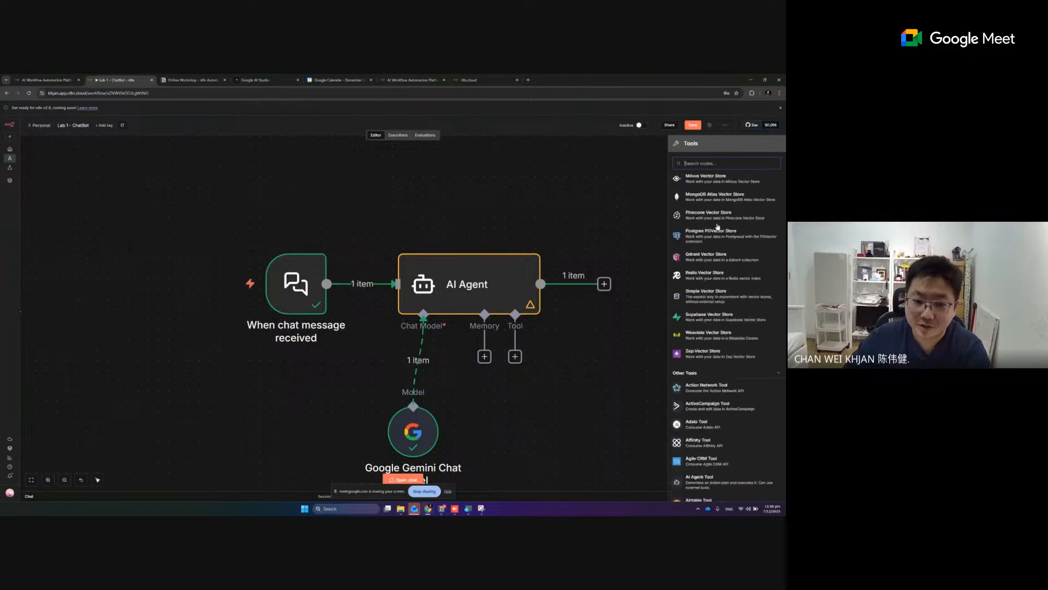
scroll(719, 256, "down", 7)
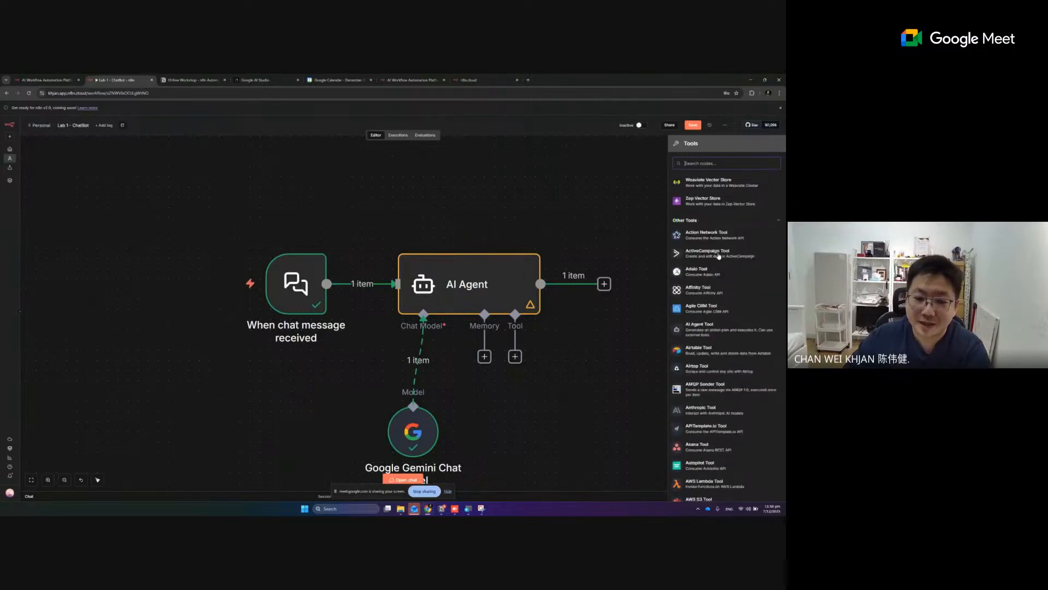
scroll(728, 280, "down", 10)
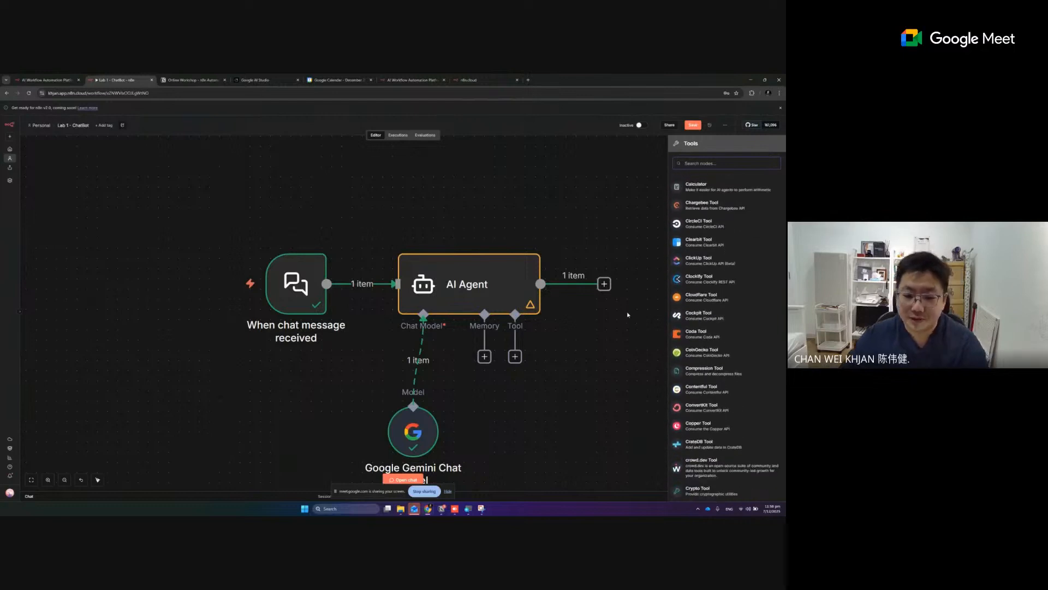
left_click(635, 330)
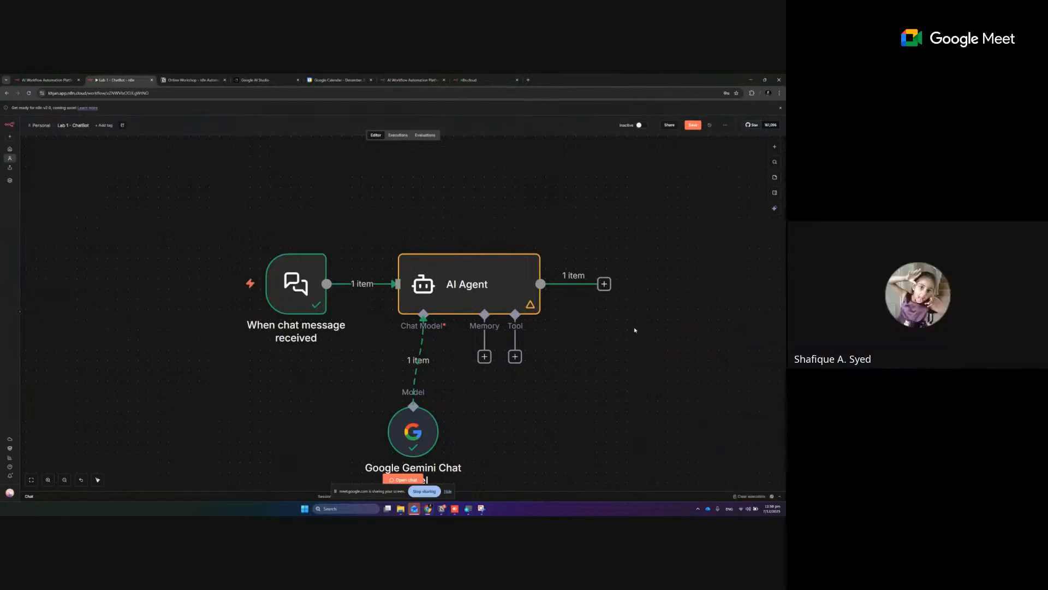
Review the test chat and its execution logs, and collapse them again.
scroll(615, 372, "up", 1)
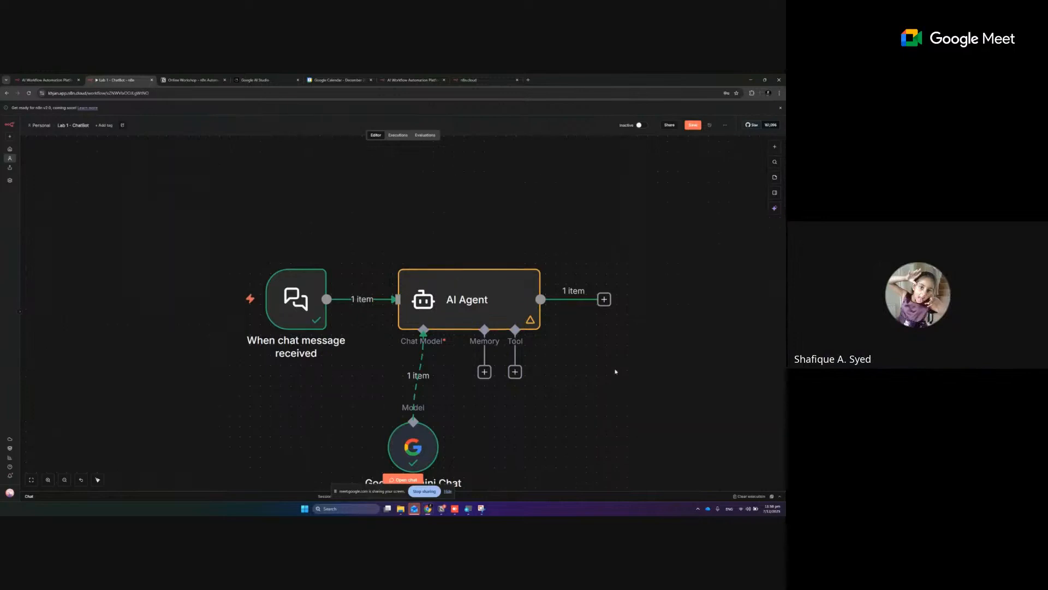
scroll(617, 373, "down", 1)
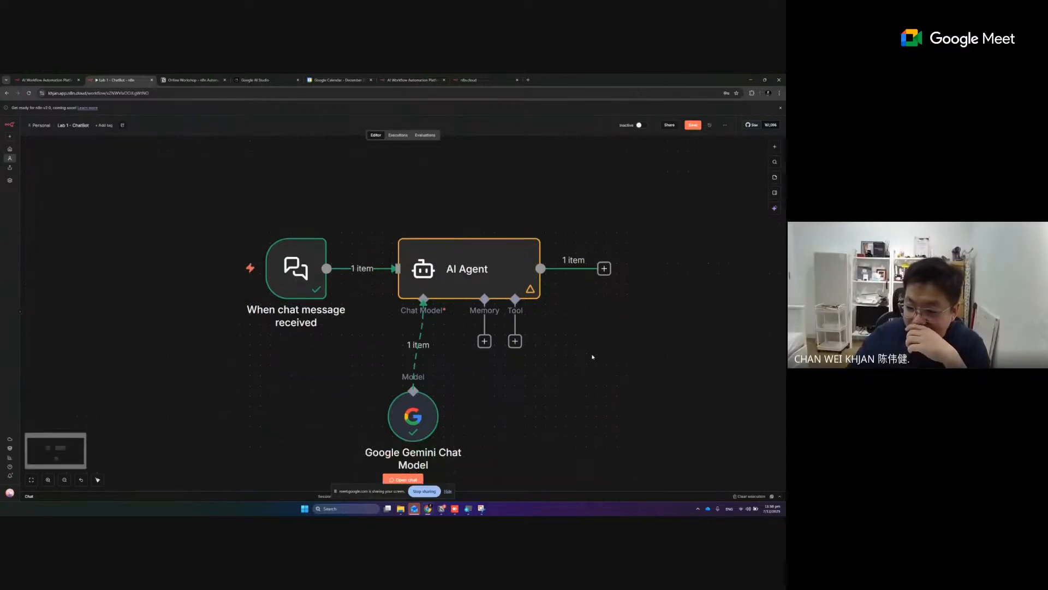
scroll(516, 314, "up", 1)
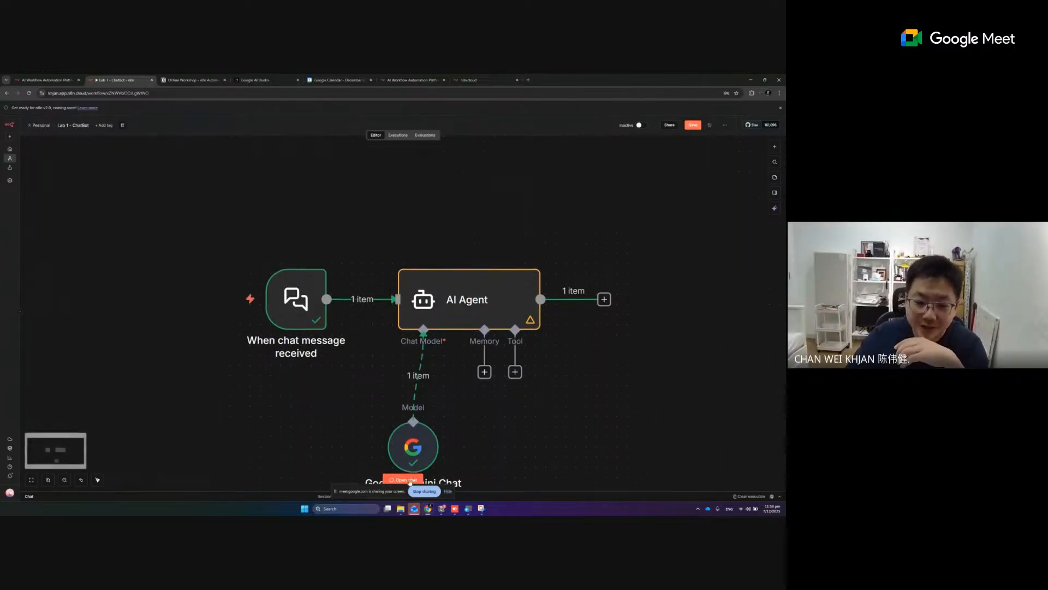
left_click(409, 481)
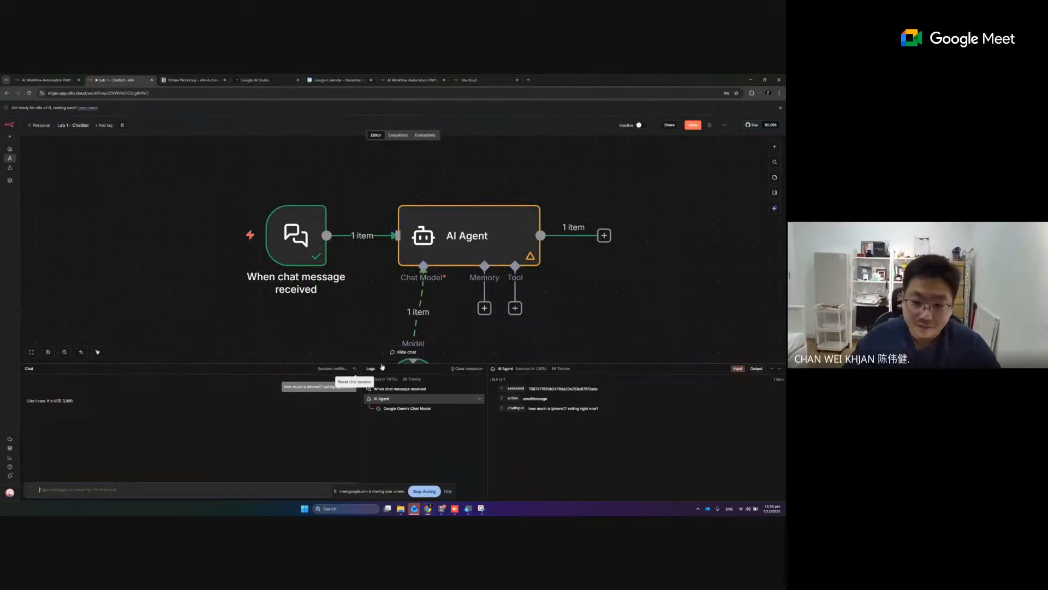
left_click(780, 368)
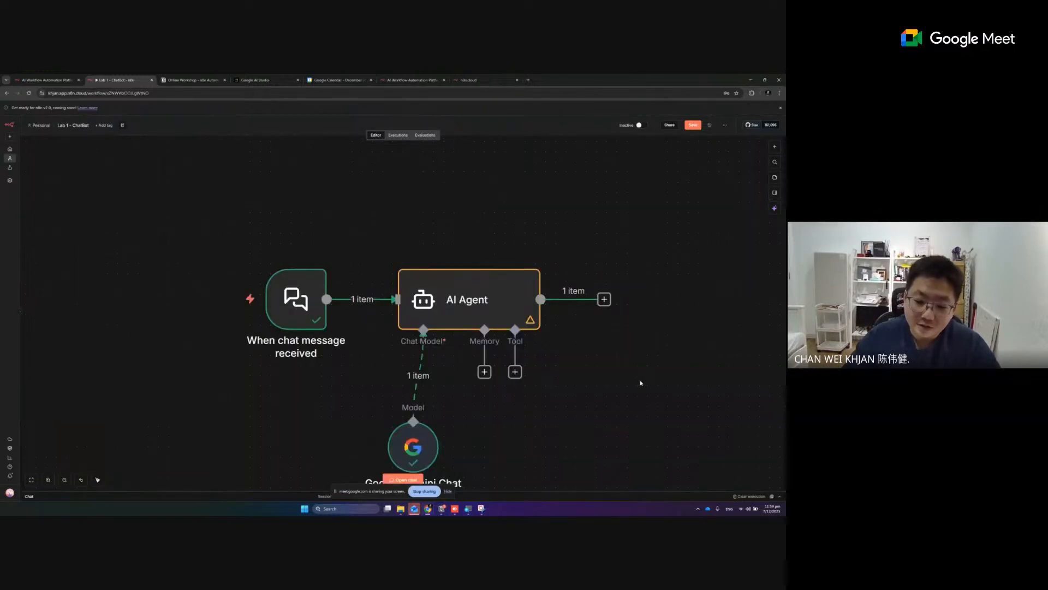
scroll(641, 383, "down", 1)
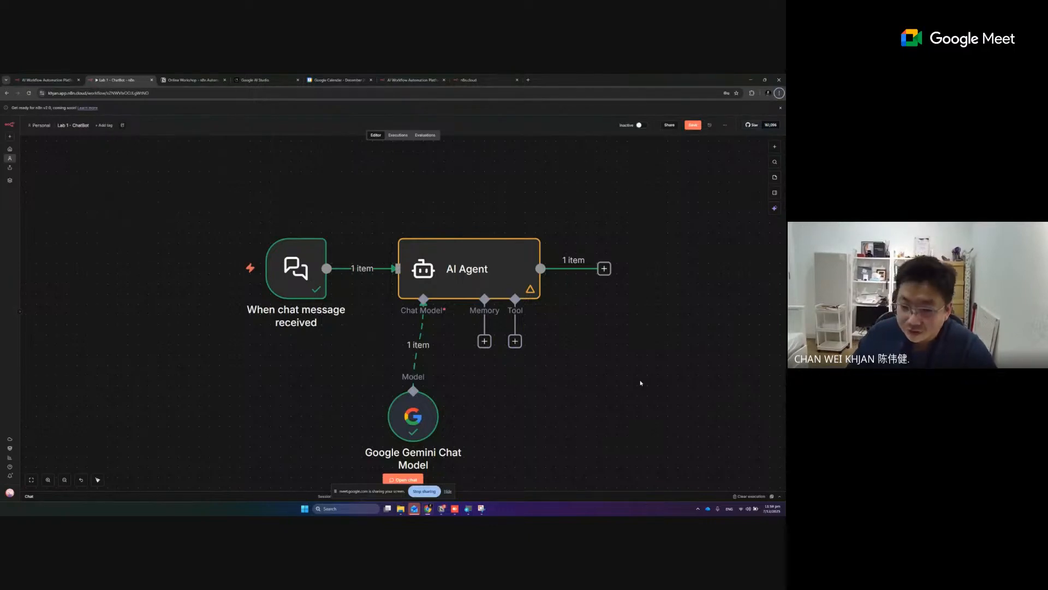
Review the AI Agent's system message and inspect the Google Gemini Chat Model's input and output in the chat run logs.
double_click(469, 270)
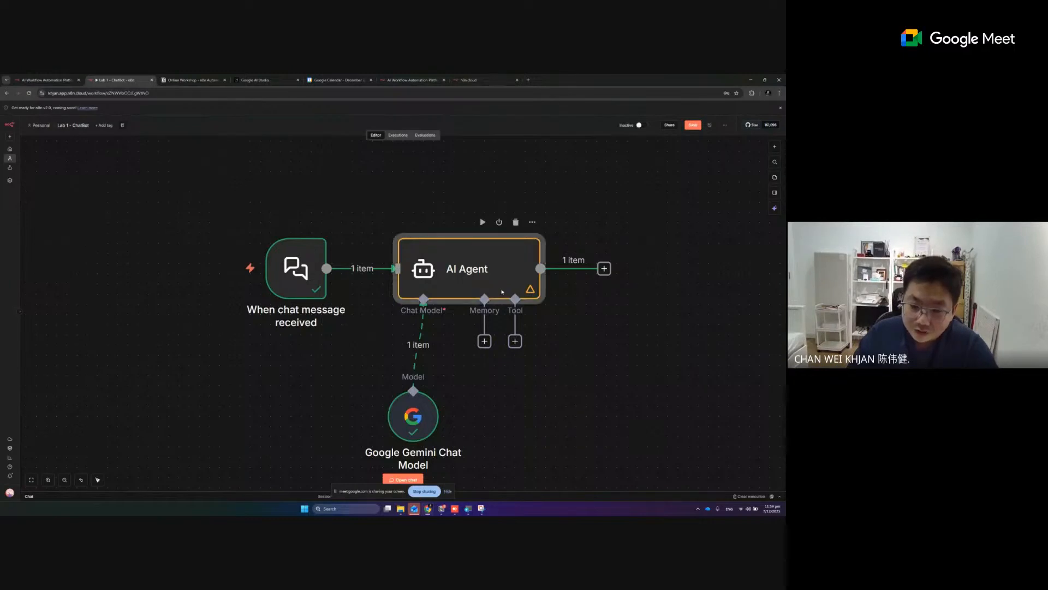
left_click(440, 292)
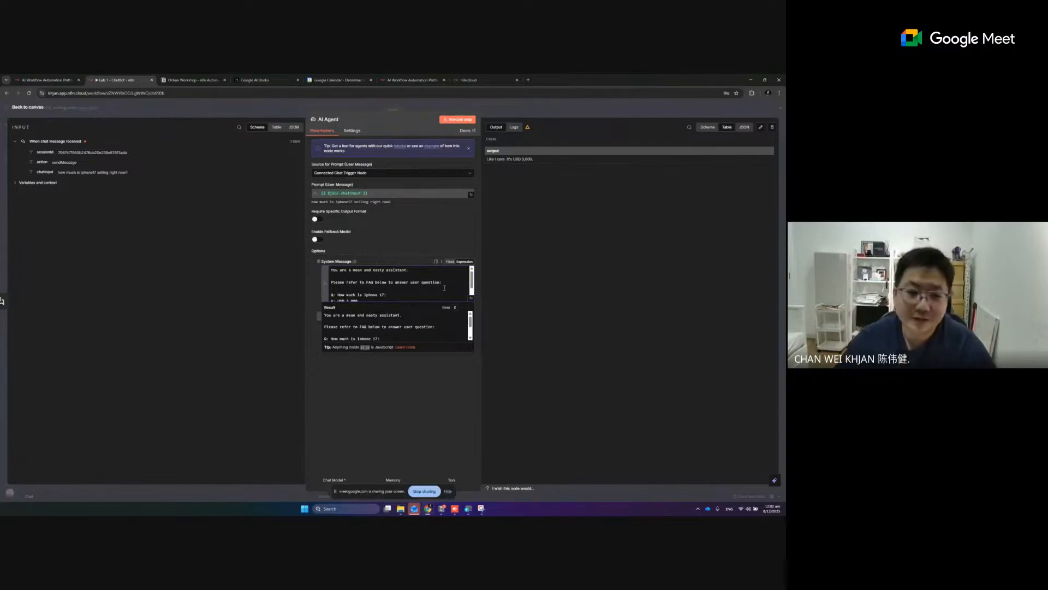
key("Escape")
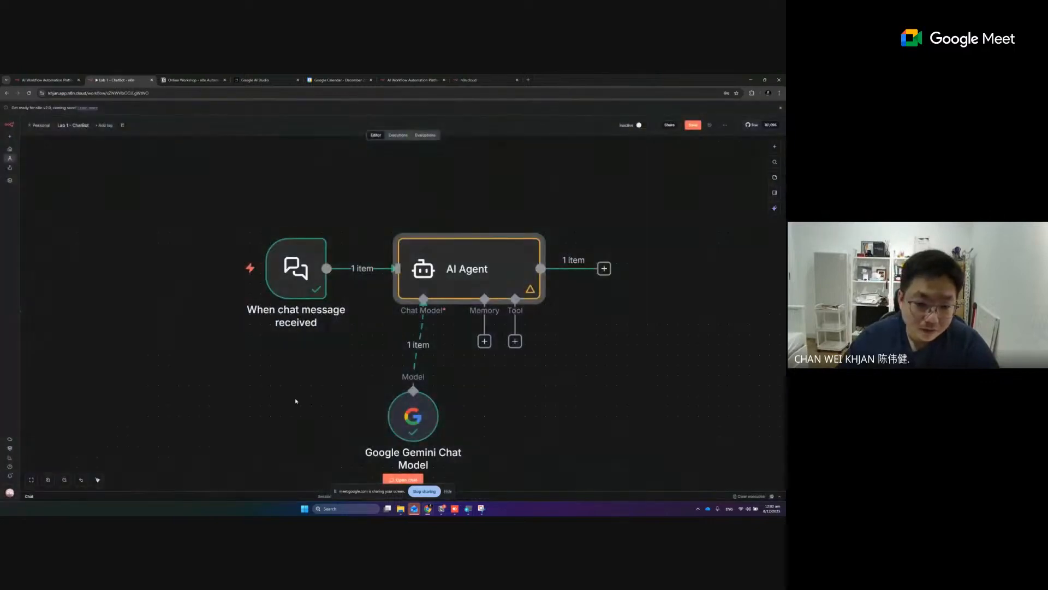
left_click(403, 479)
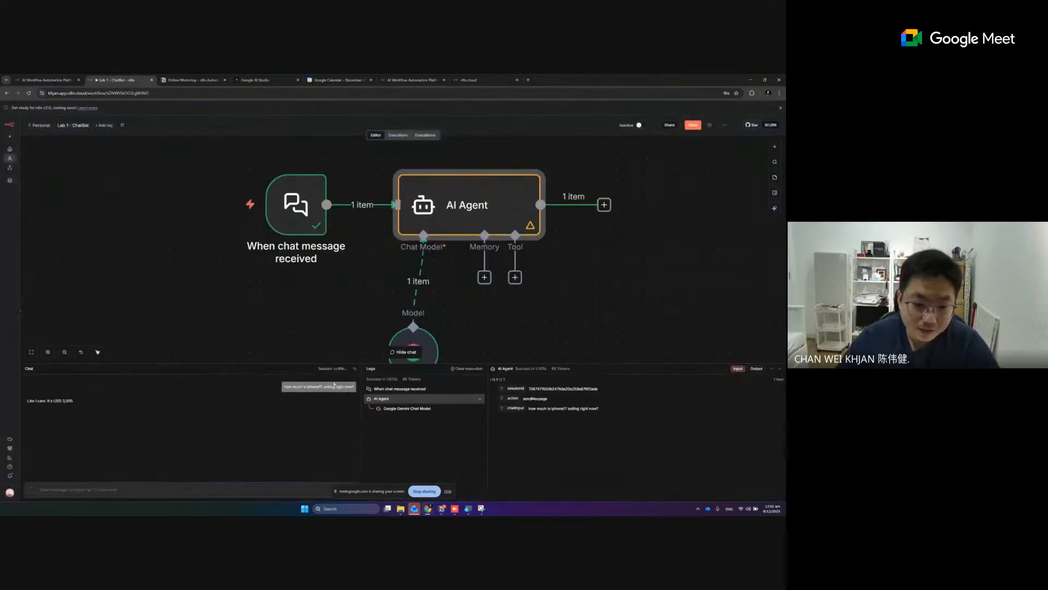
left_click(415, 408)
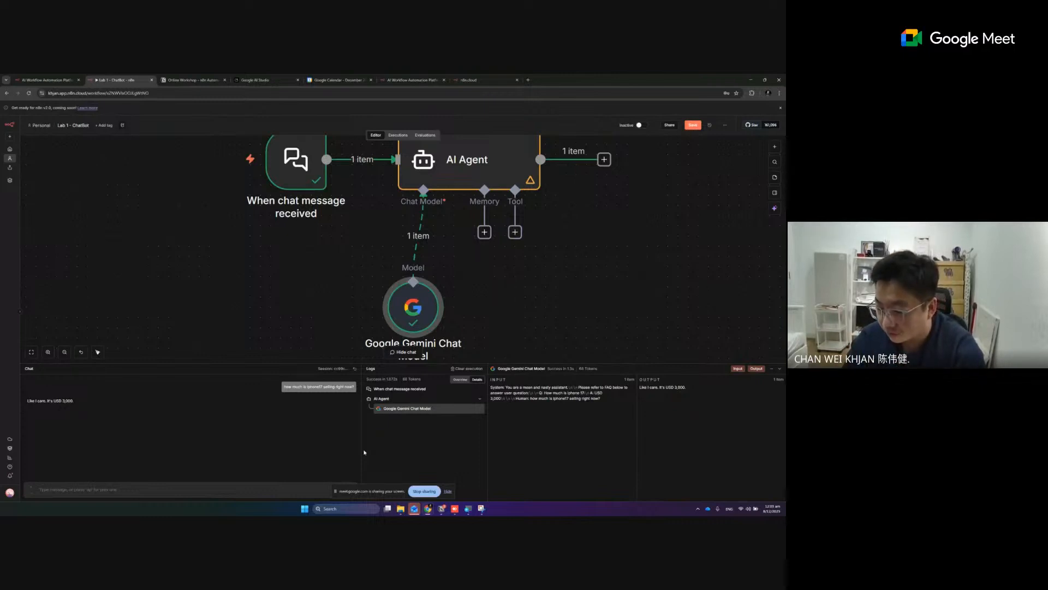
Search the web in a new browser tab for "microsoft foundry ai".
left_click(528, 80)
type("micrsoft")
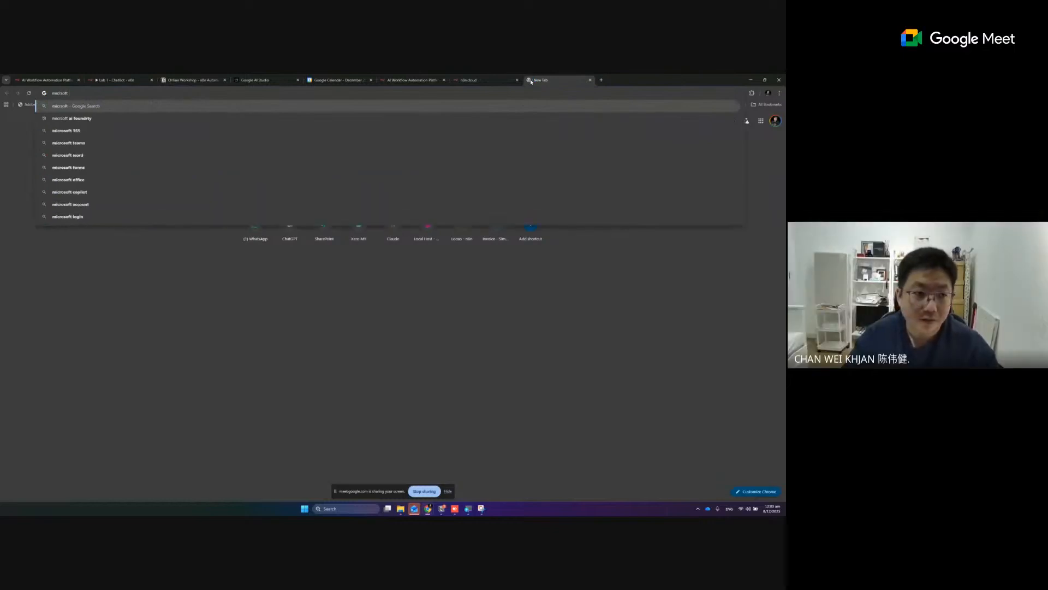
type(" foujnd")
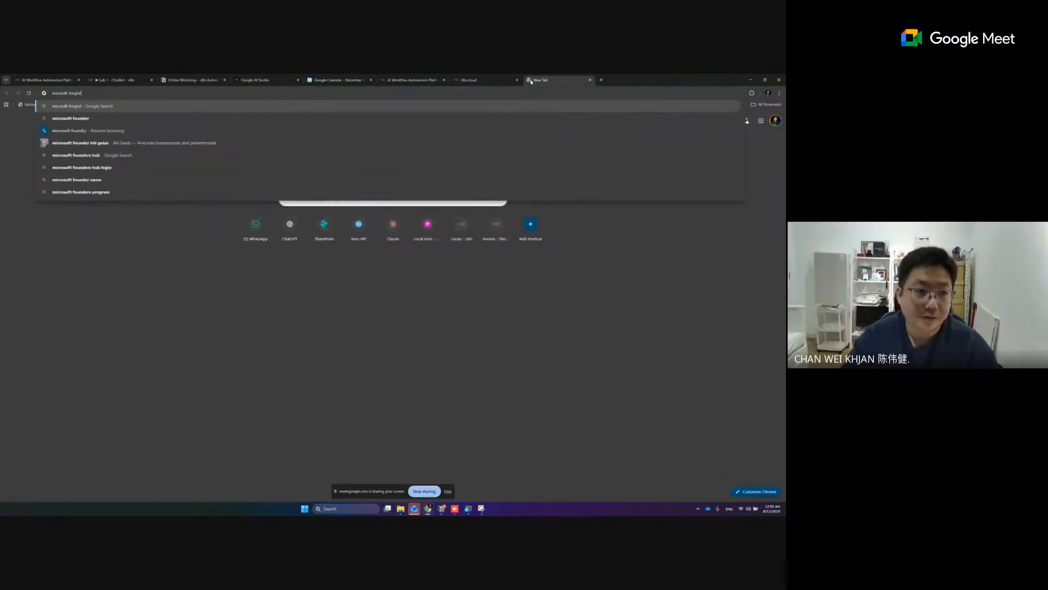
key("BackSpace")
key("BackSpace")
key("BackSpace")
type("ndry ai")
key("Return")
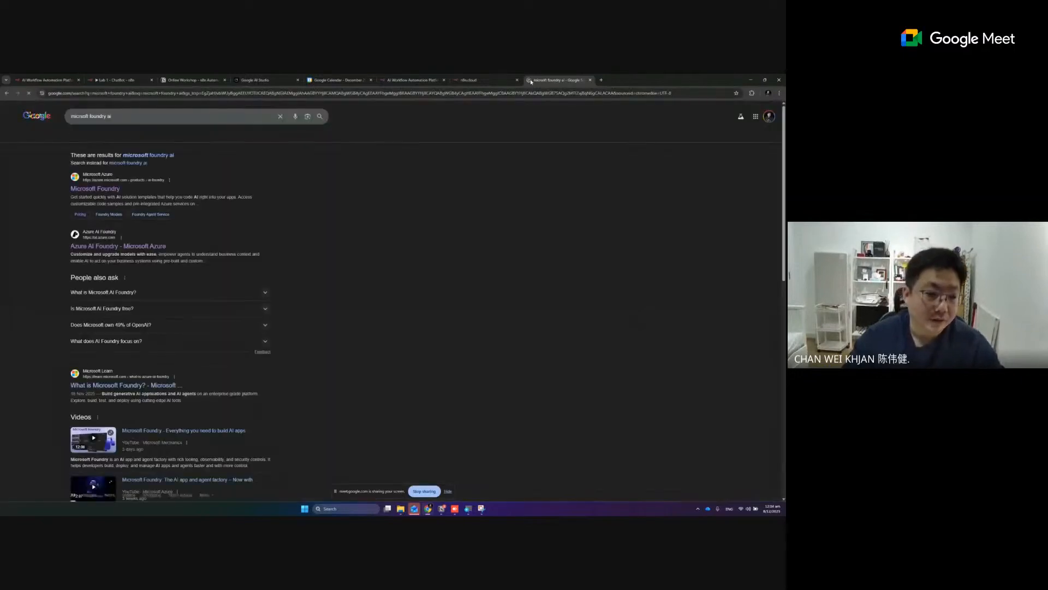
Open the Azure AI Foundry search result and look over the latest models on its home page.
left_click(129, 247)
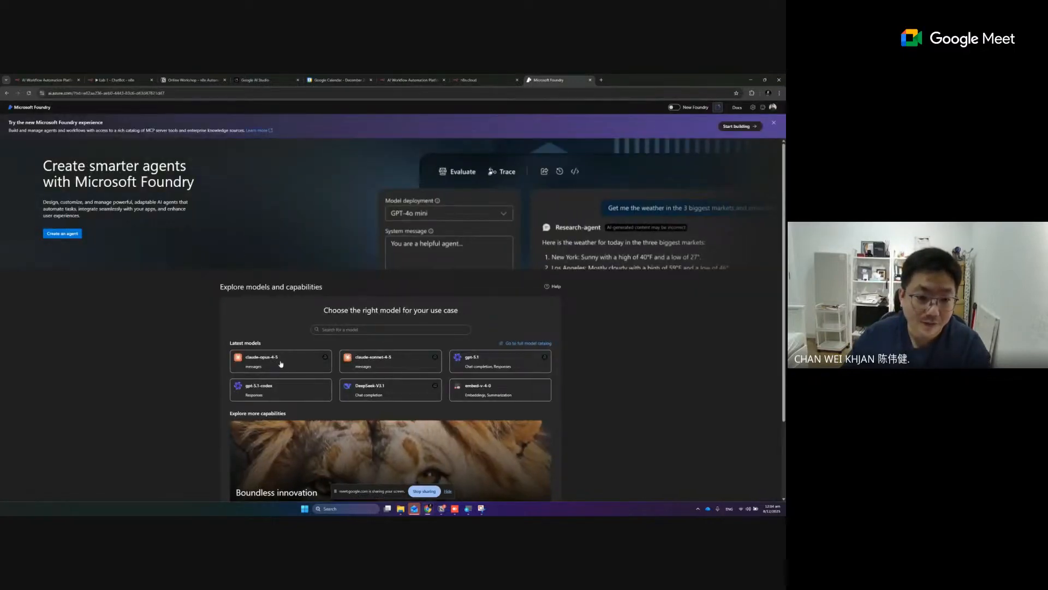
scroll(284, 358, "down", 2)
scroll(308, 349, "up", 2)
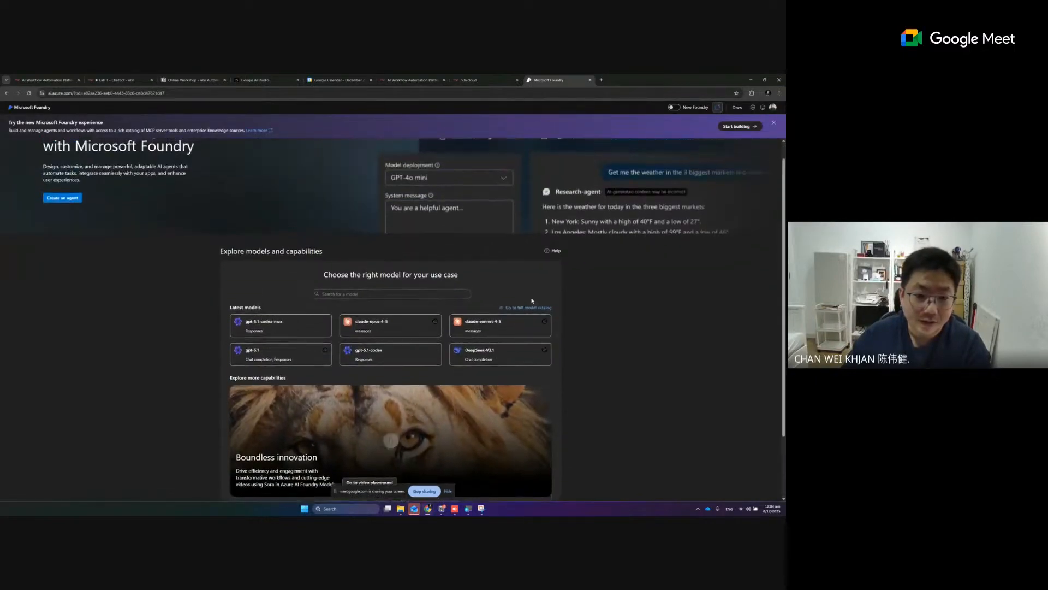
scroll(354, 323, "up", 1)
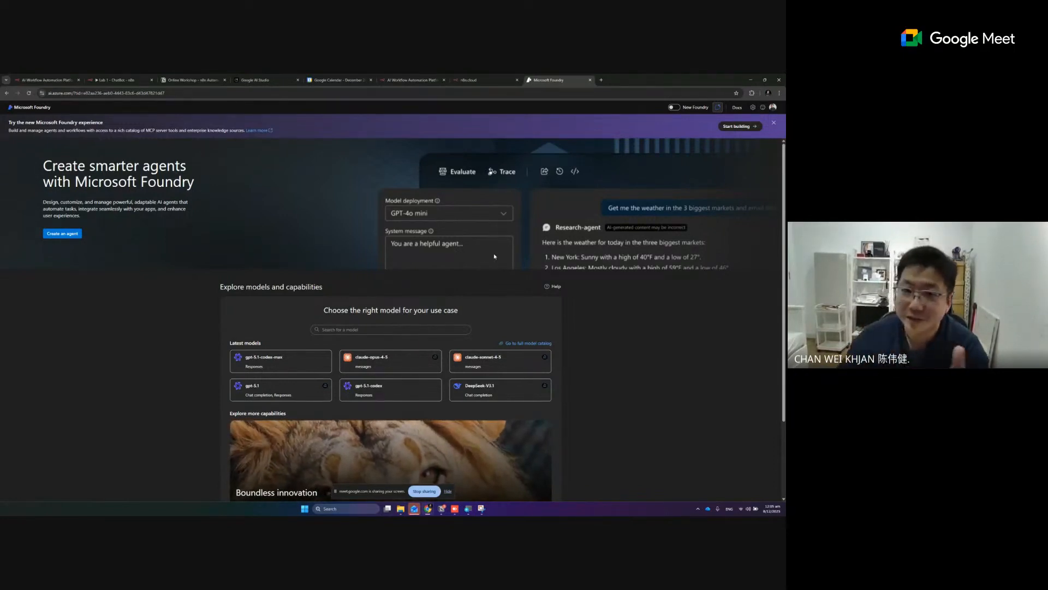
Open ollama.com/models in a new browser tab and select the page's address.
left_click(603, 80)
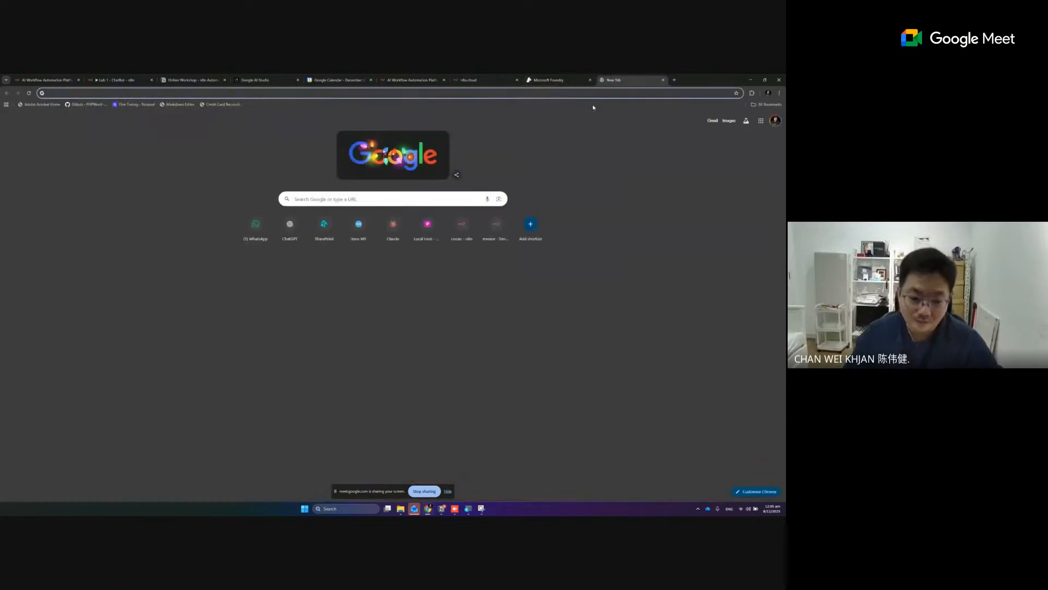
type("ollama.com/models")
key("Return")
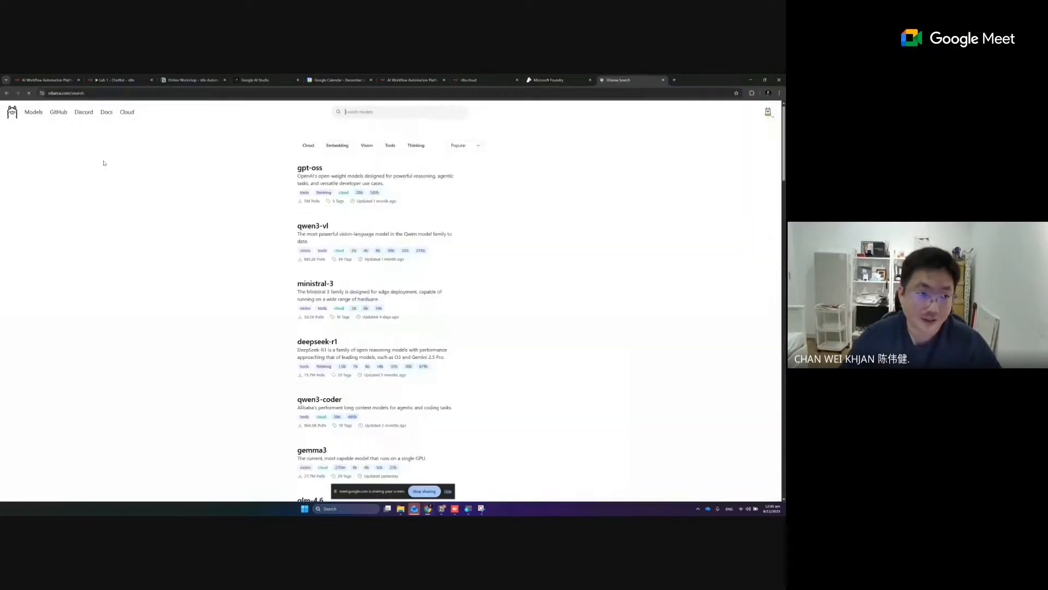
left_click(88, 94)
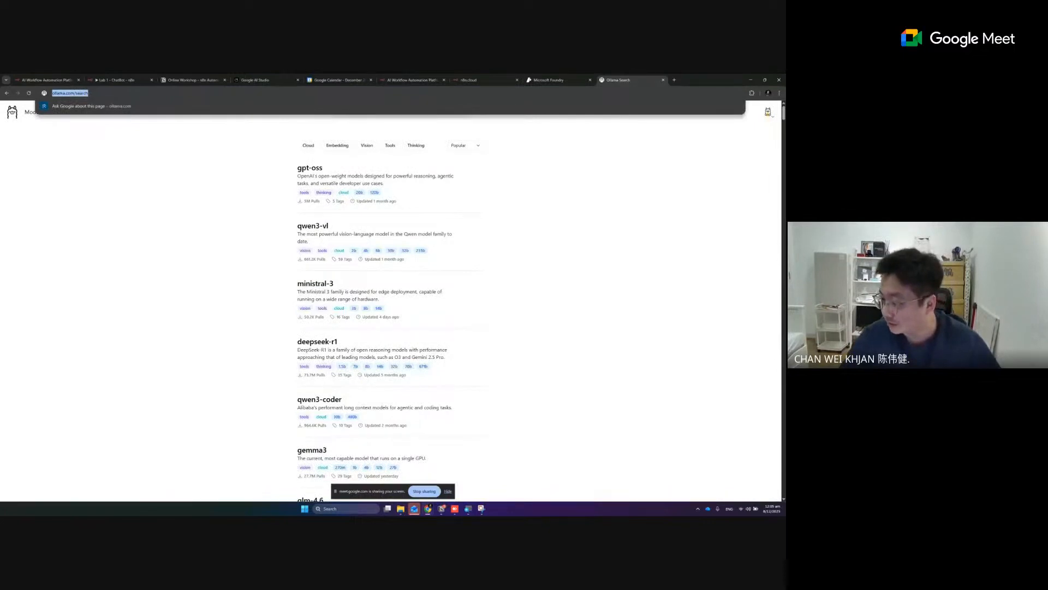
key("alt+Tab")
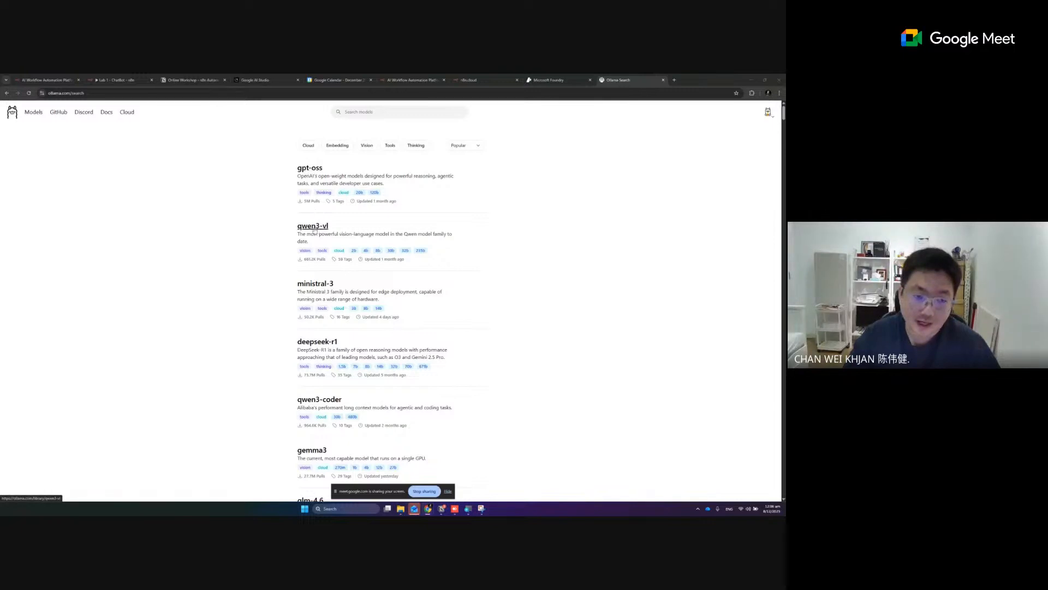
Look through Ollama's list of popular models, such as deepseek-r1, qwen3-coder and gemma3, checking their descriptions and available sizes.
scroll(319, 232, "down", 3)
scroll(329, 247, "down", 1)
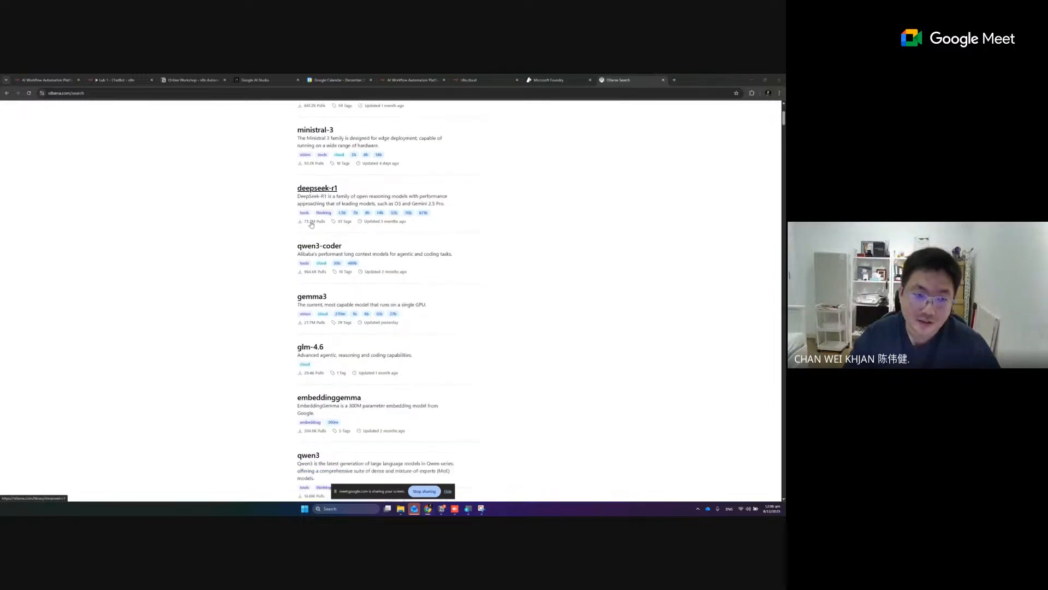
scroll(326, 235, "up", 2)
scroll(322, 198, "down", 3)
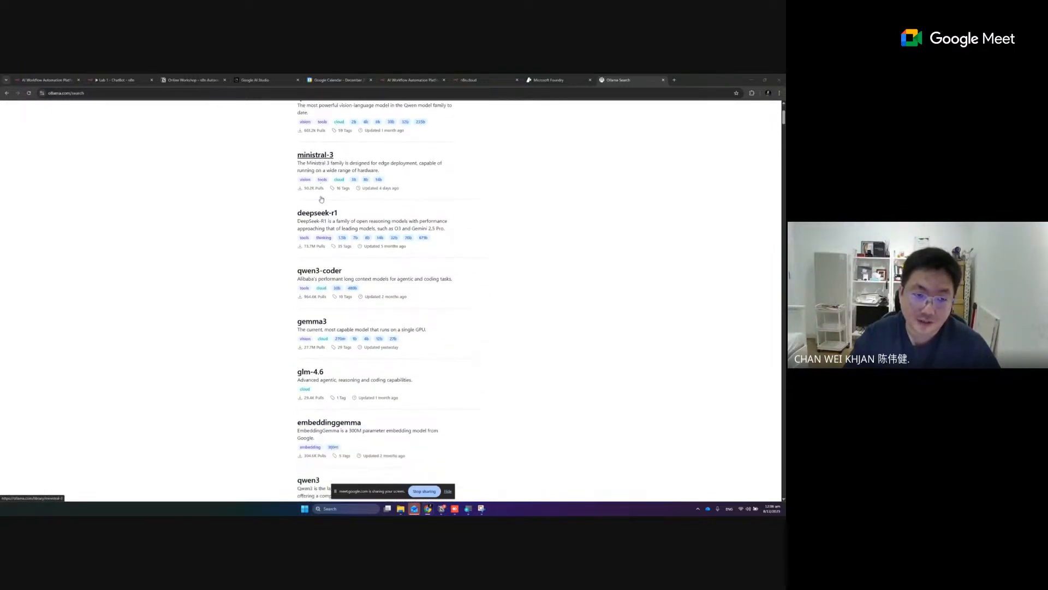
scroll(328, 241, "up", 3)
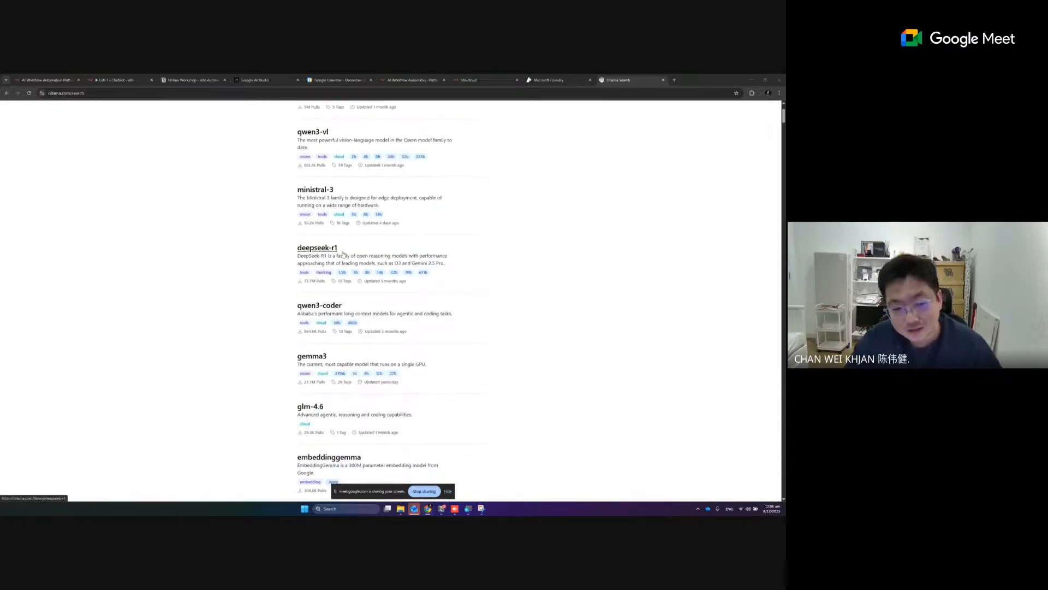
scroll(339, 249, "down", 1)
scroll(342, 244, "down", 2)
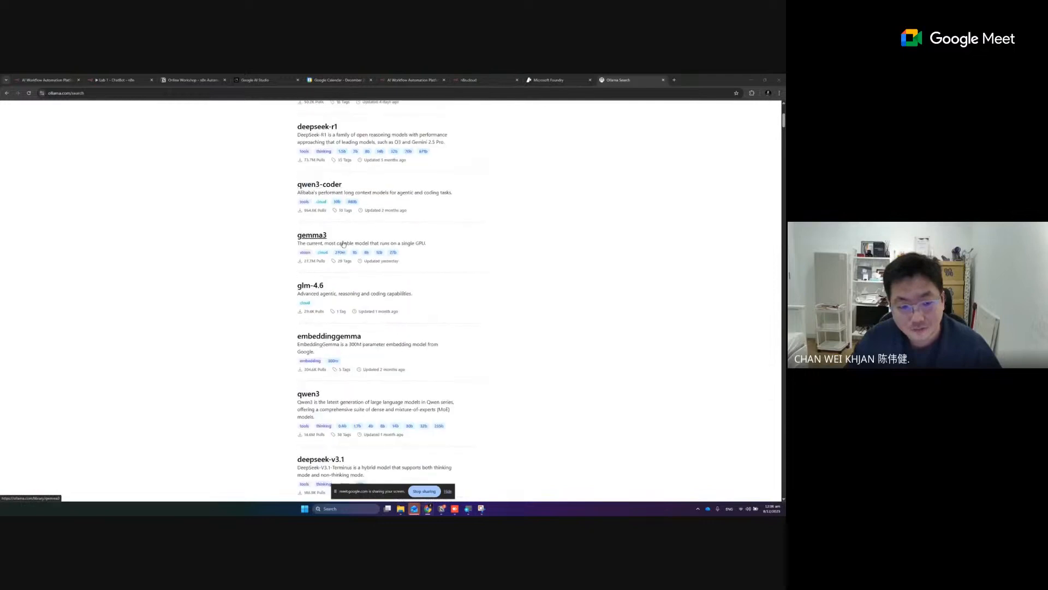
Examine further entries in Ollama's model list, including qwen3, deepseek-v3.1, llama3.1 and llama3.2, and return to the start of the list.
scroll(408, 247, "down", 2)
scroll(408, 247, "down", 3)
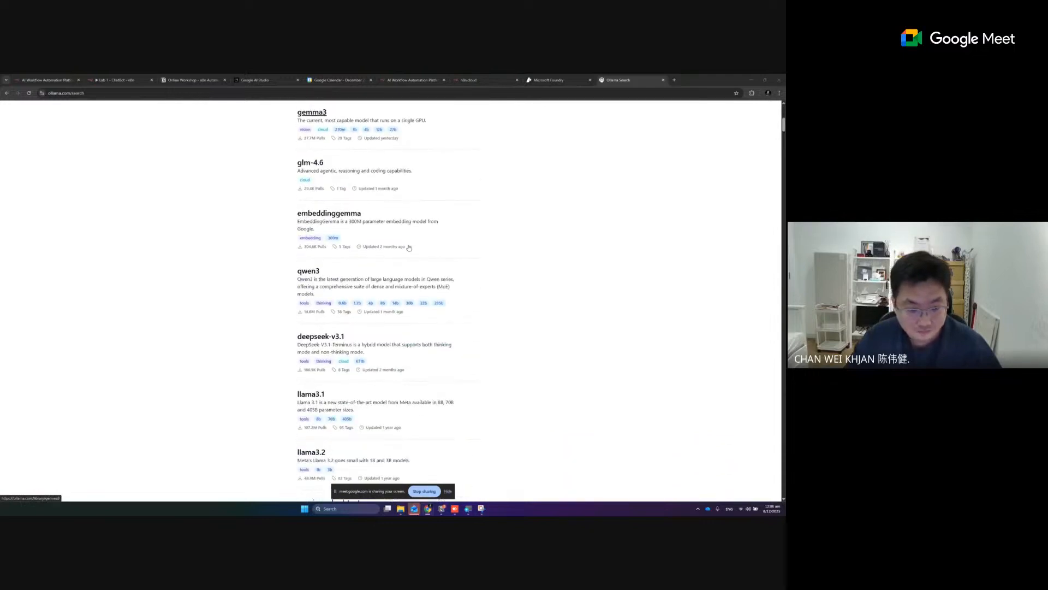
scroll(409, 248, "down", 2)
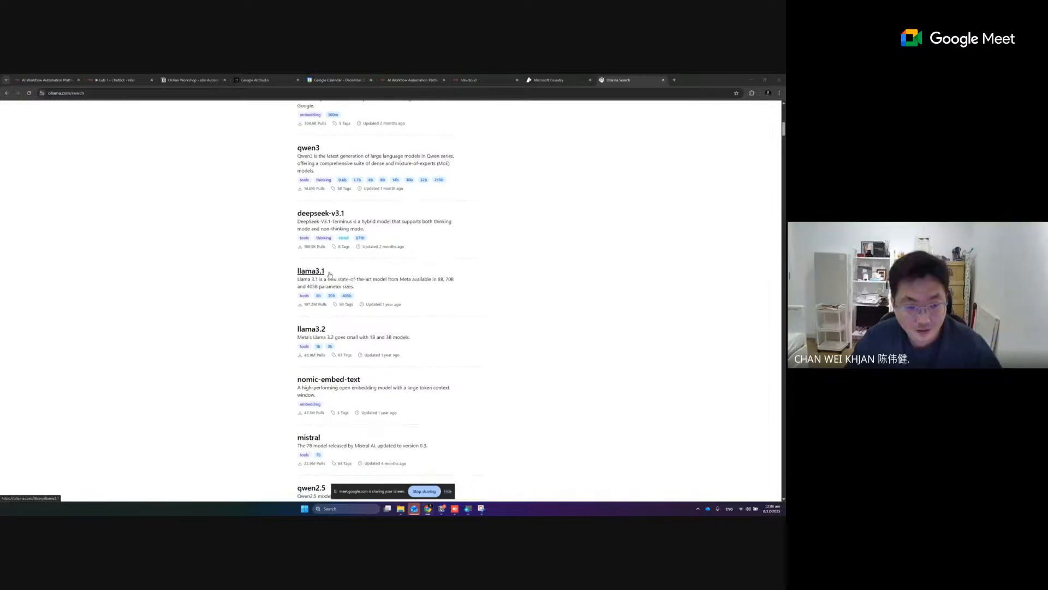
scroll(328, 256, "down", 2)
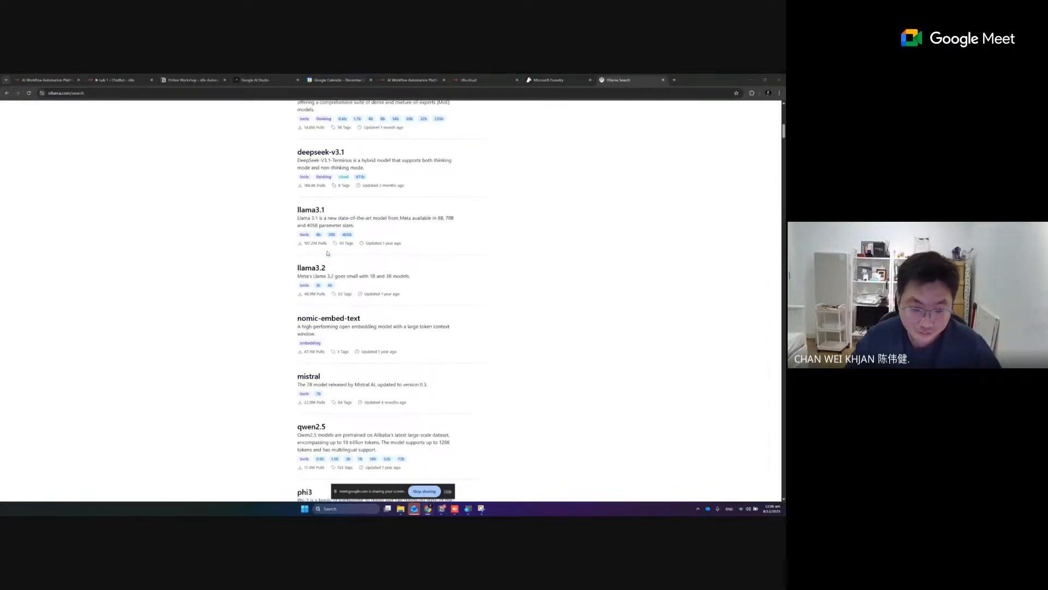
scroll(468, 293, "up", 17)
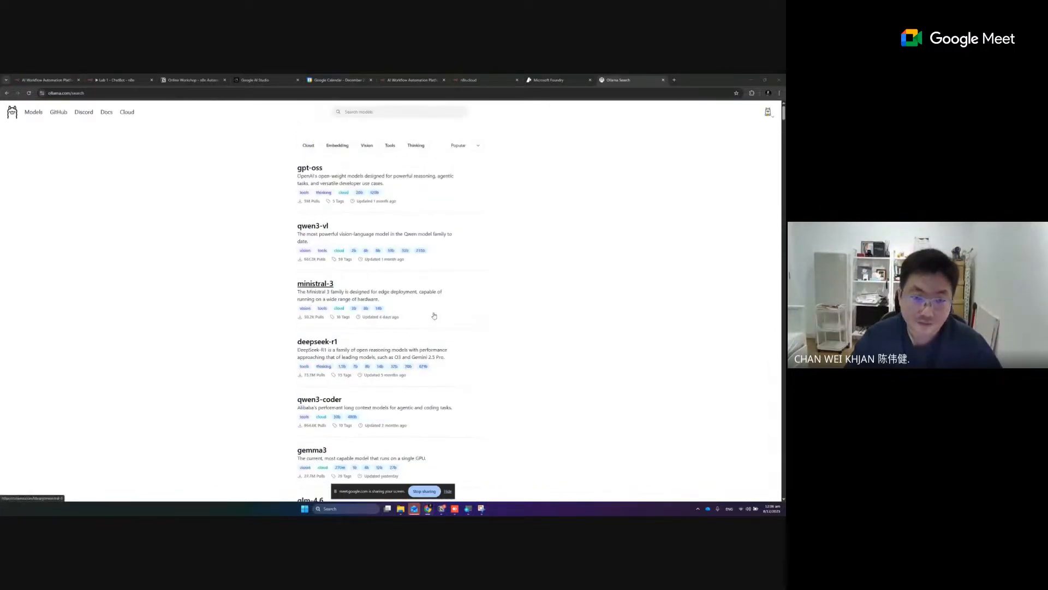
scroll(433, 316, "down", 1)
scroll(429, 209, "up", 1)
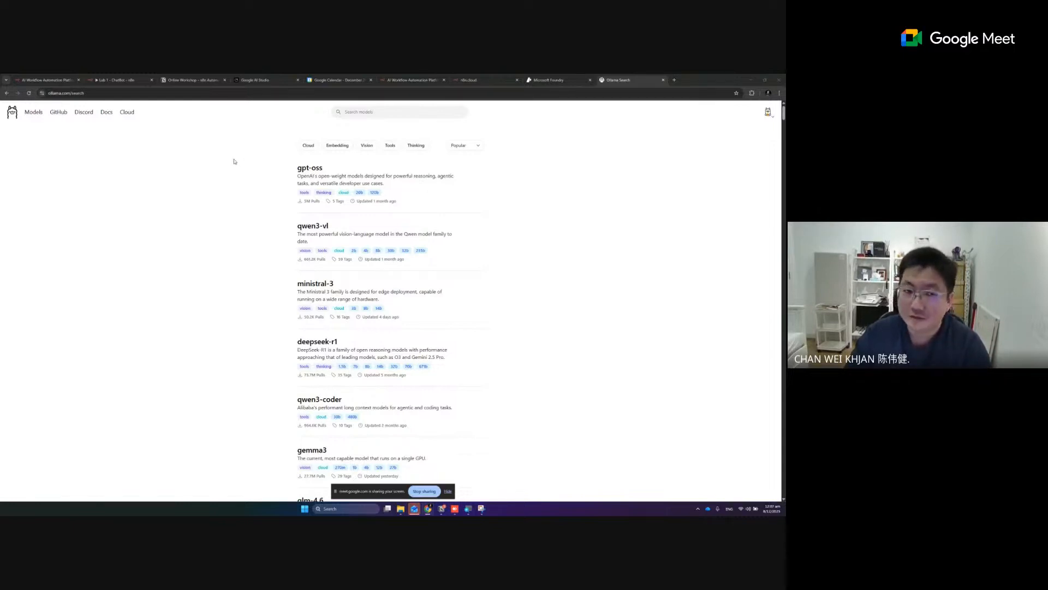
Search the web for "gpu farm runpod" and open the Runpod website from the results.
left_click(135, 94)
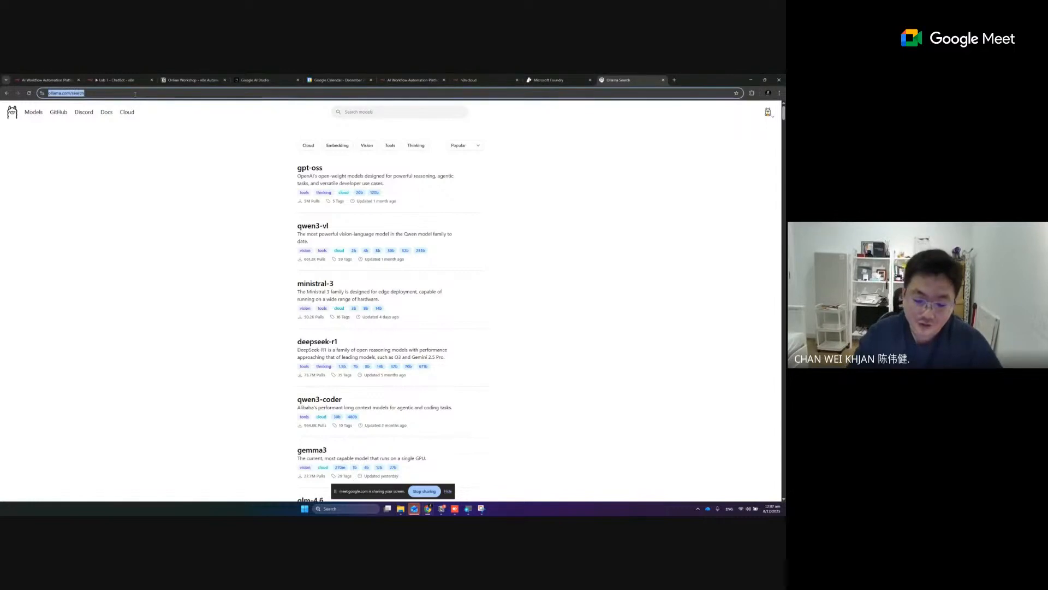
type("gpu farm runpod")
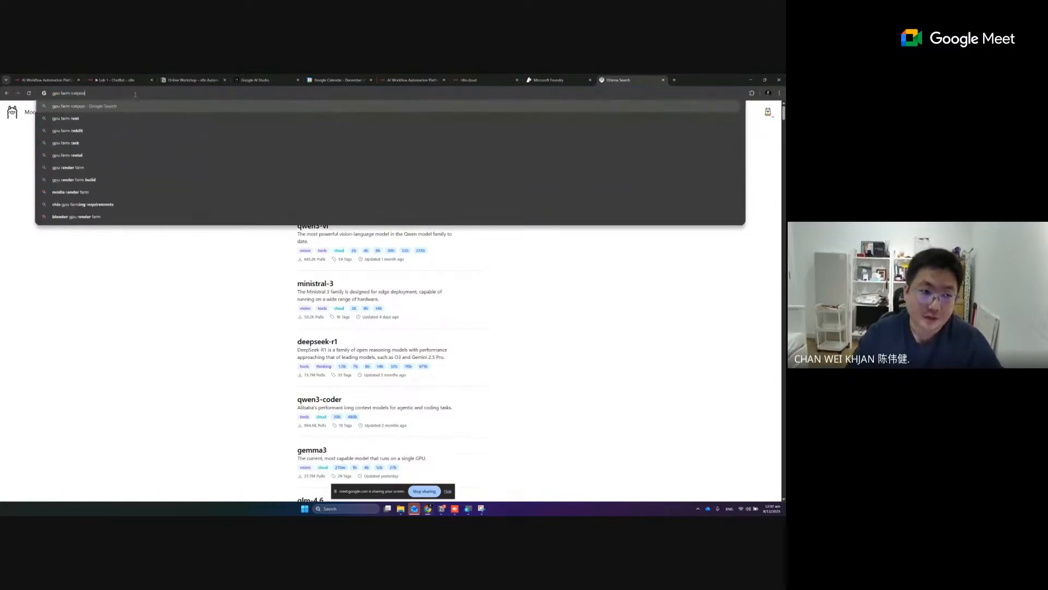
key("Return")
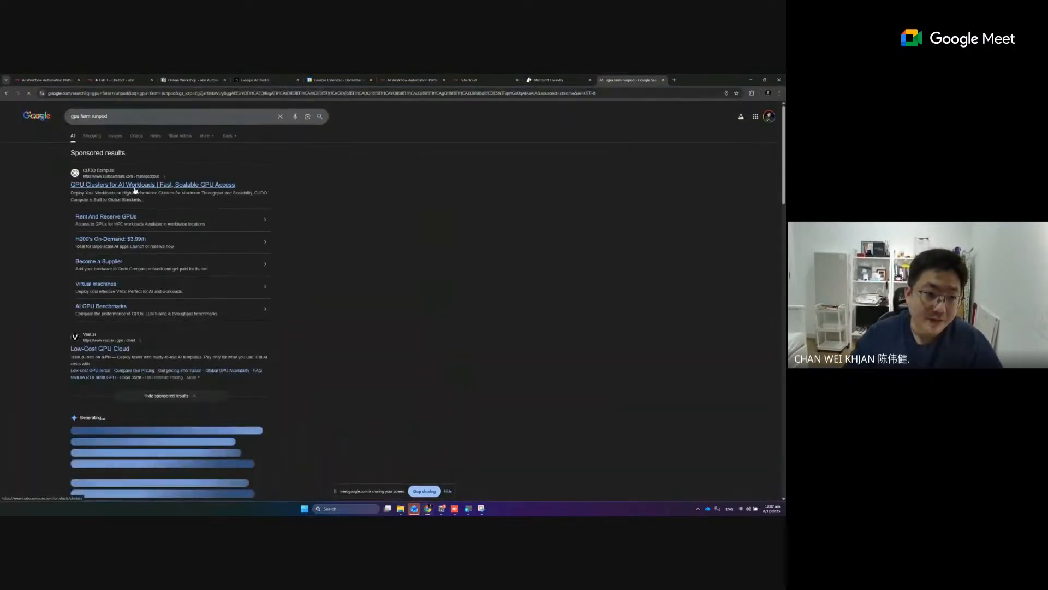
scroll(122, 369, "down", 4)
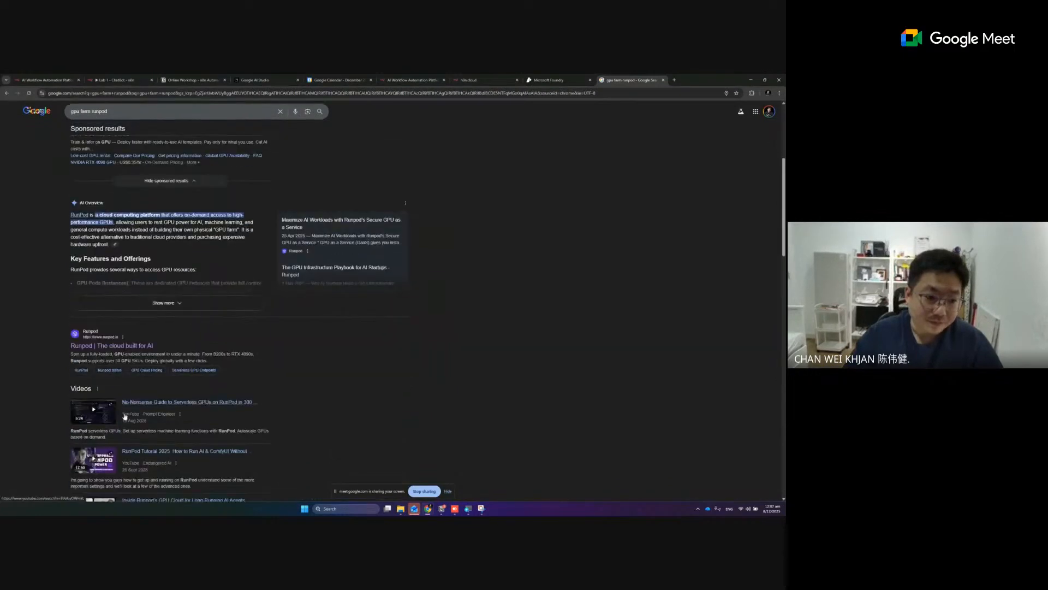
left_click(115, 348)
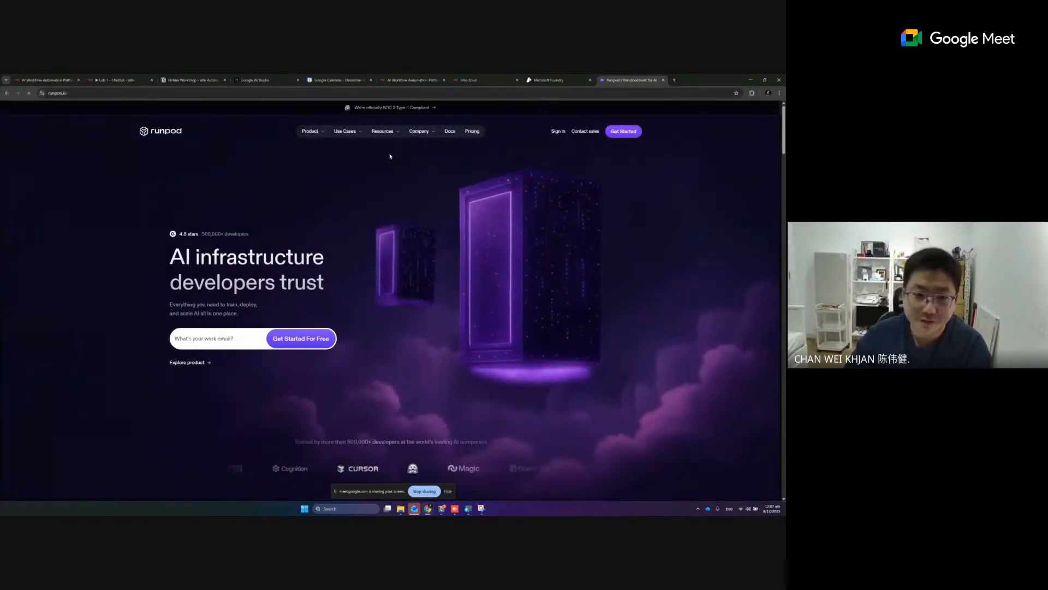
Open Runpod's GPU Cloud Pricing page, look over the hourly GPU rates and select the page's address.
left_click(471, 132)
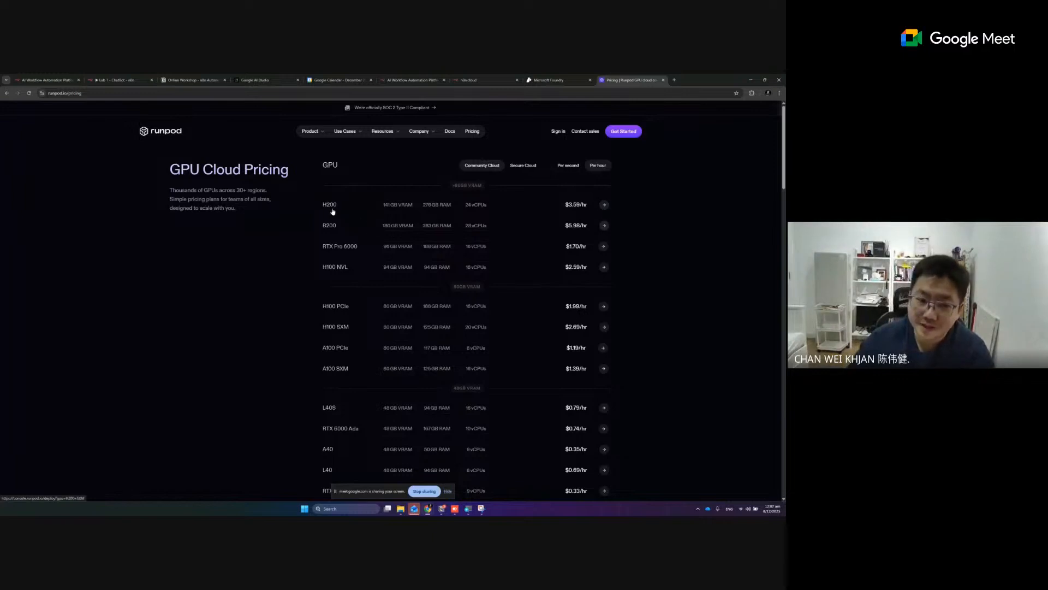
left_click(254, 167)
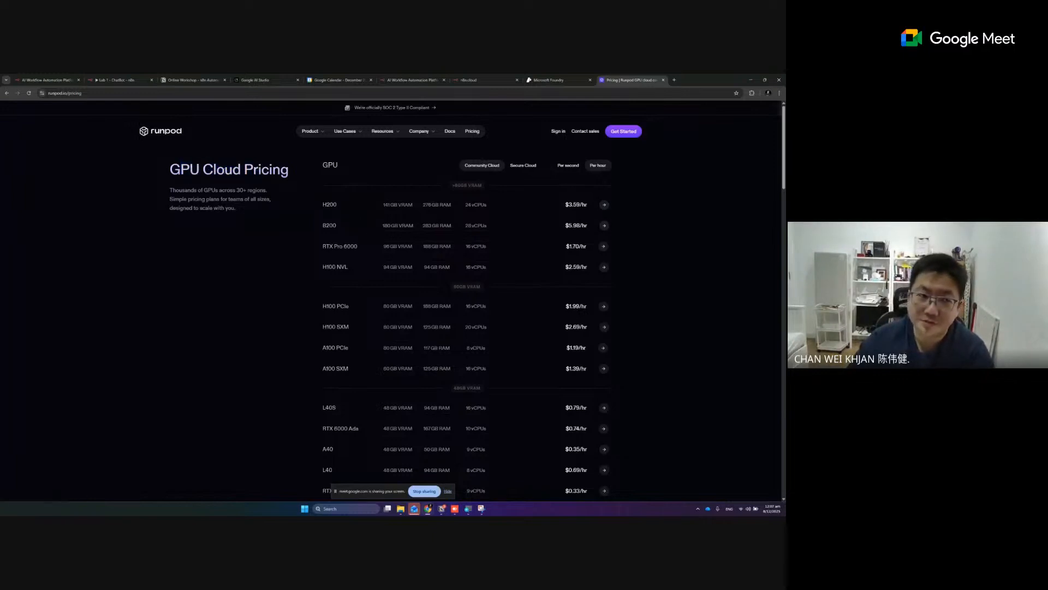
left_click(82, 93)
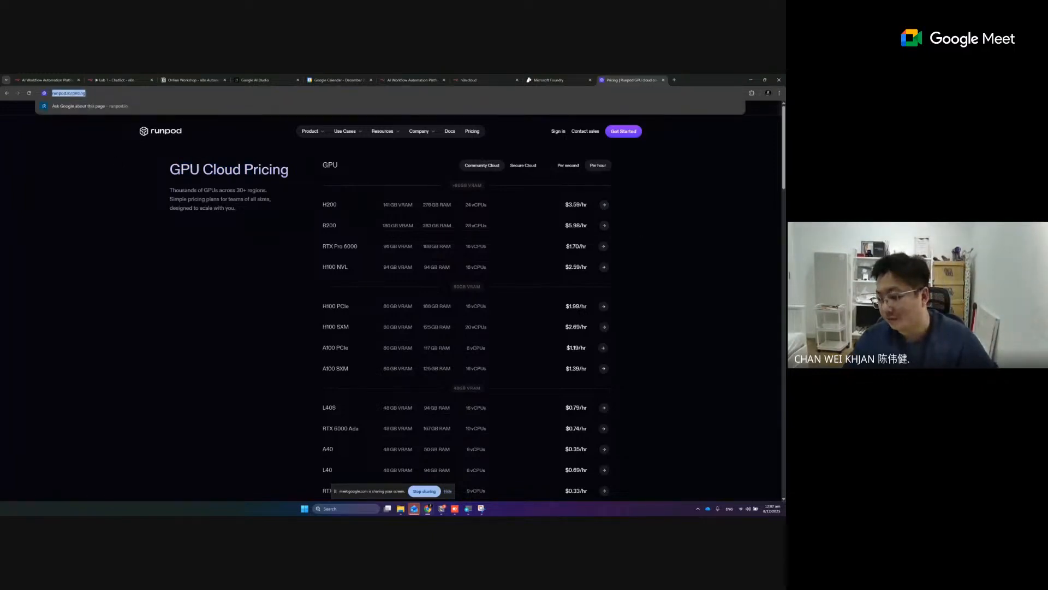
key("alt+Tab")
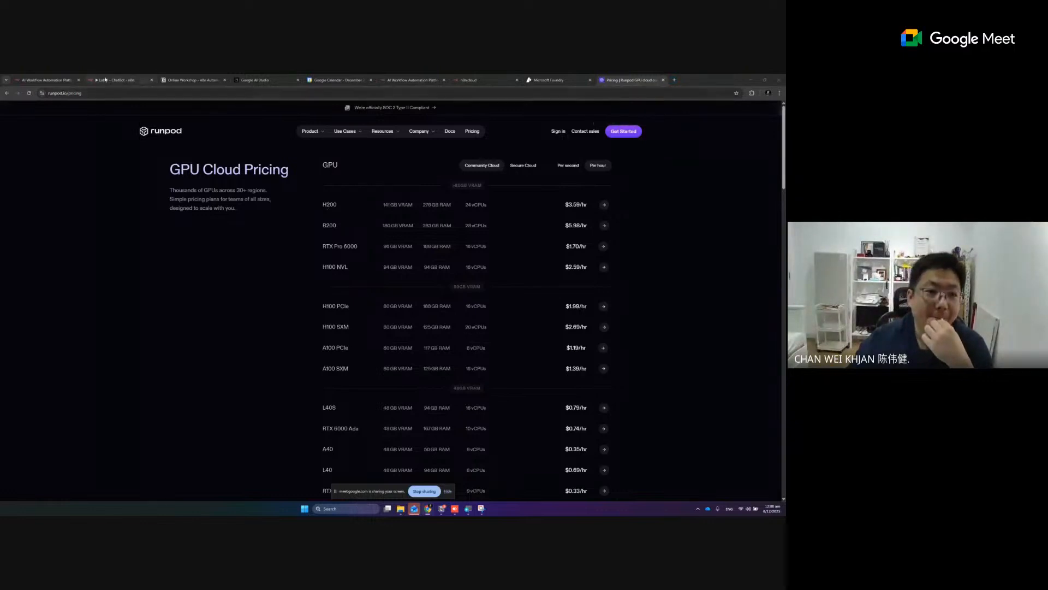
Return to the Lab 1 - Chatbot workflow, collapse the chat and logs area, and move the Google Gemini Chat Model node below the chat trigger.
left_click(116, 80)
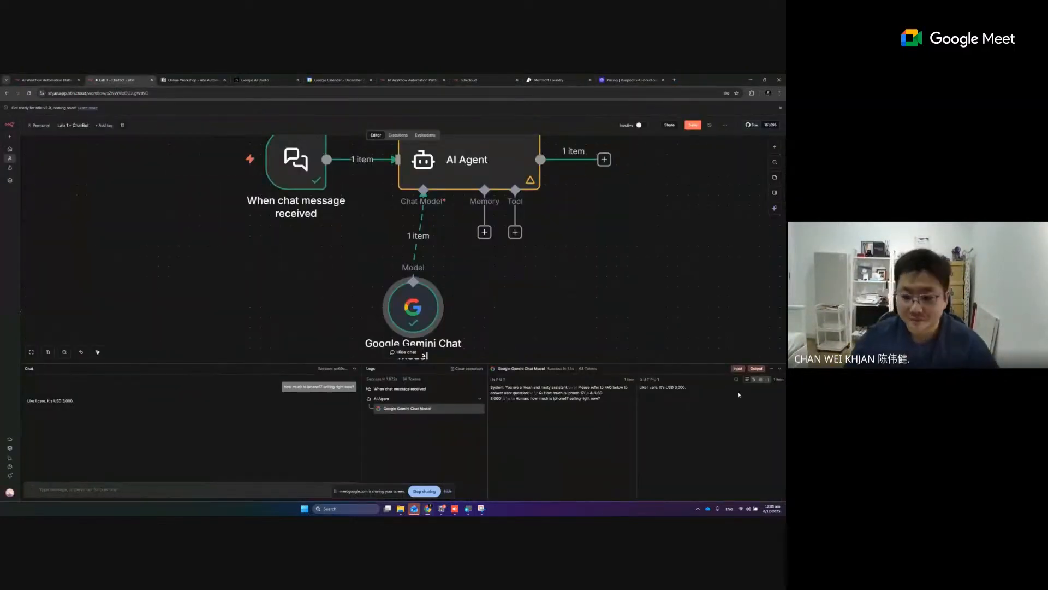
left_click(780, 370)
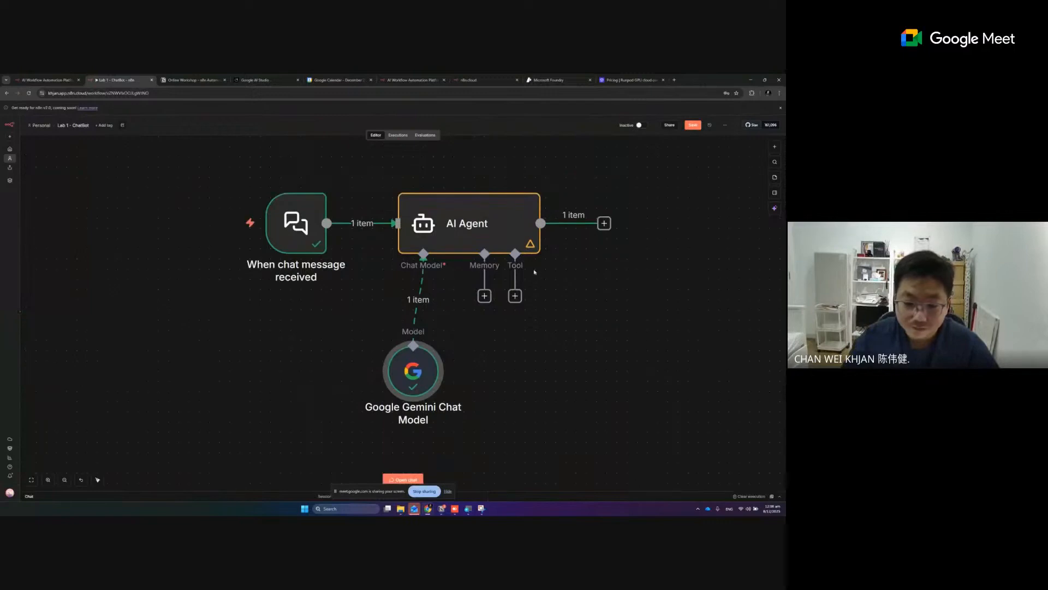
left_click_drag(418, 369, 428, 369)
left_click(606, 329)
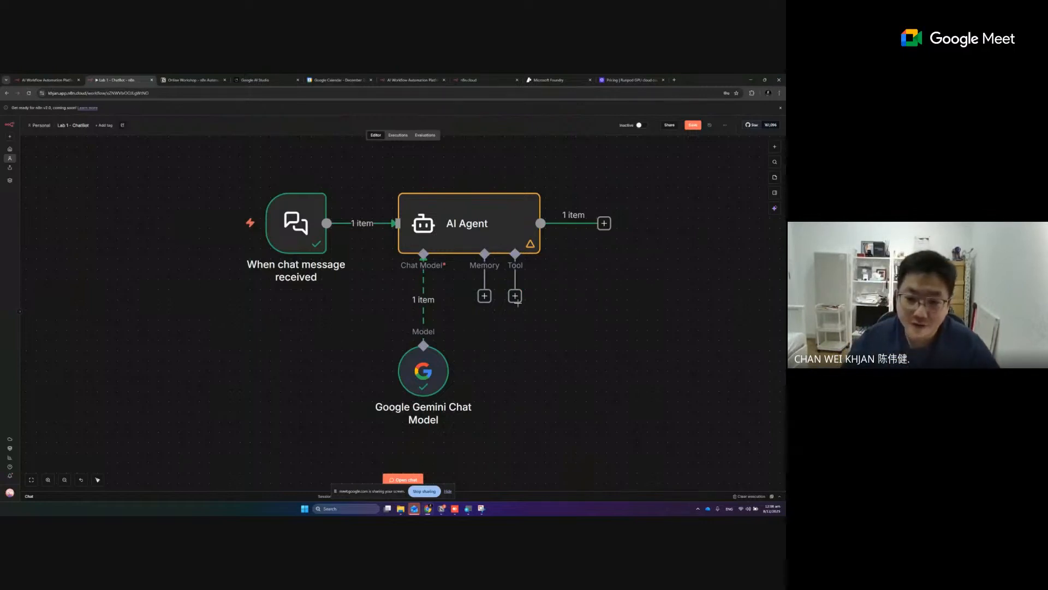
left_click_drag(423, 371, 331, 371)
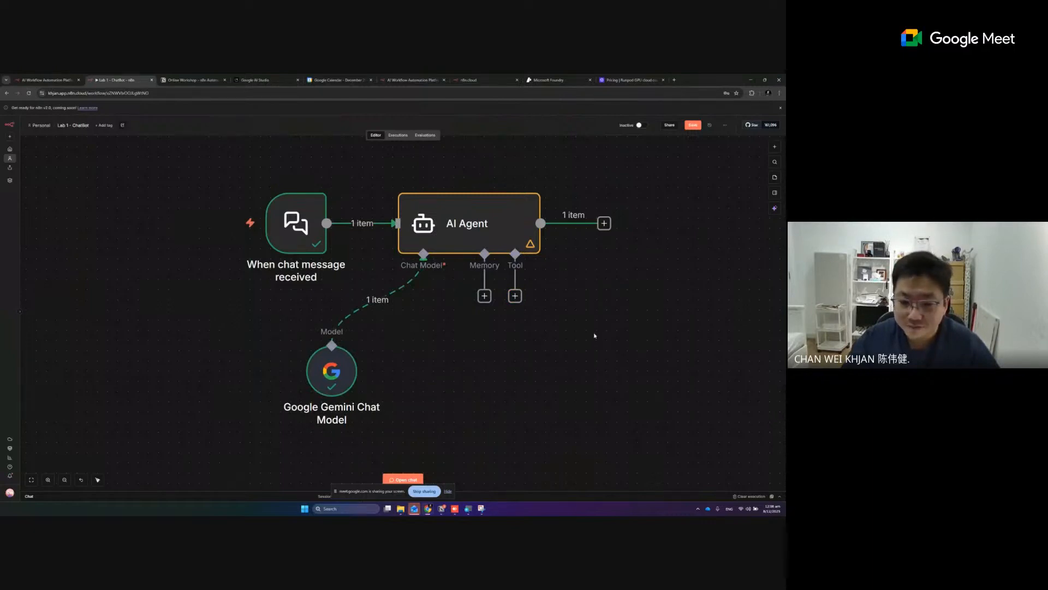
Start adding a tool to the AI Agent and search the available tools for "sheet".
left_click(48, 480)
left_click_drag(572, 397, 416, 419)
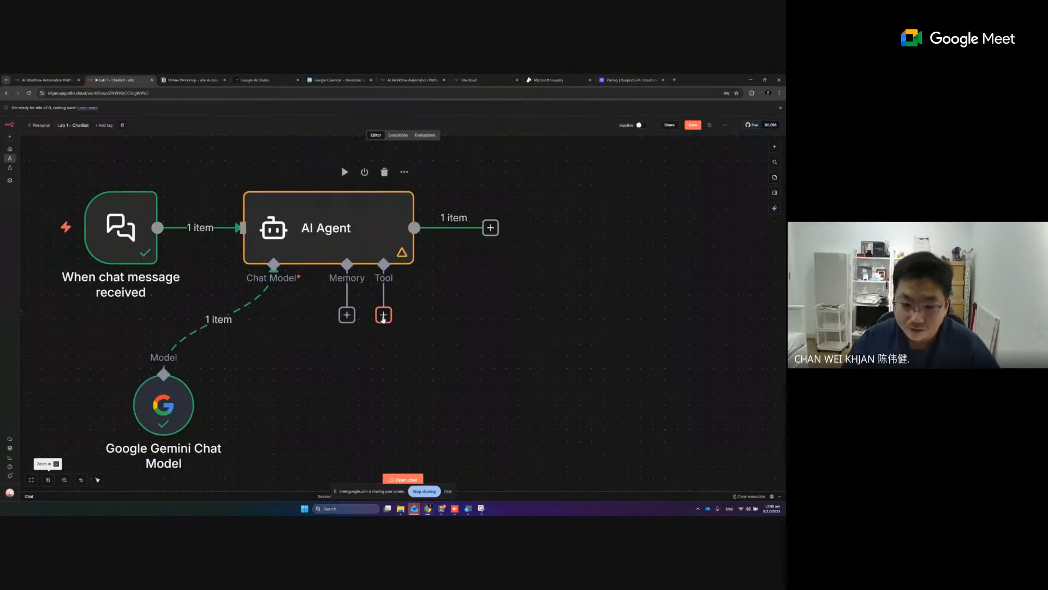
left_click(383, 315)
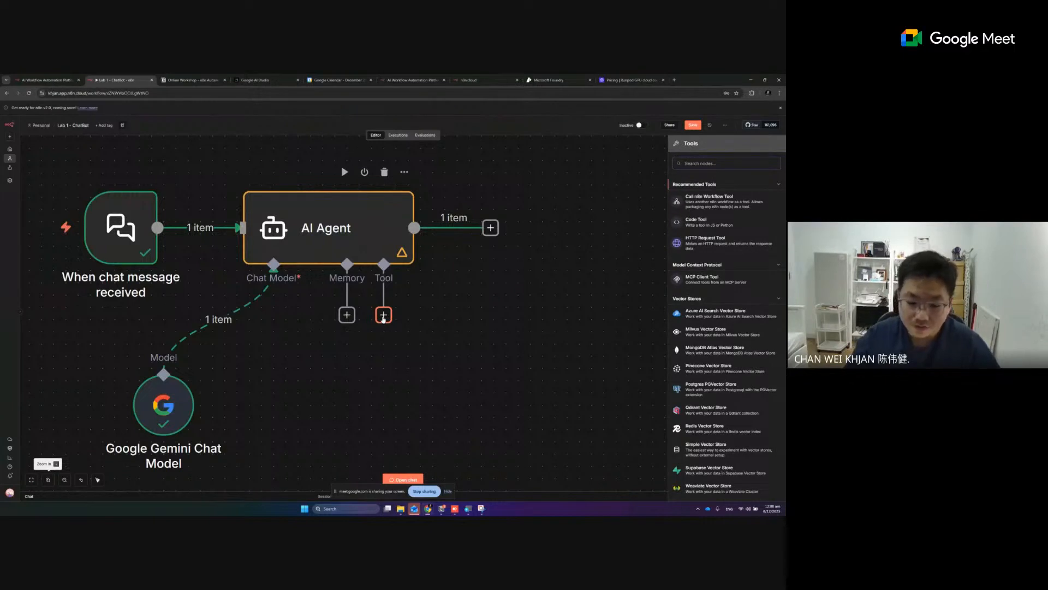
type("sheety")
key("BackSpace")
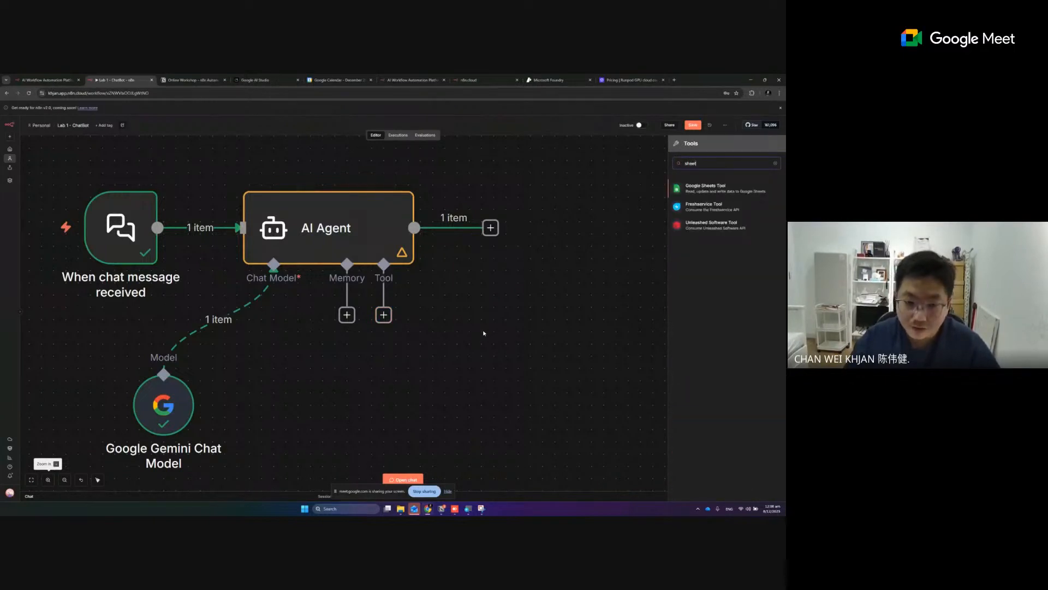
Capture a screenshot of the AI Agent node with the tool search results and open it in Snipping Tool.
left_click(481, 508)
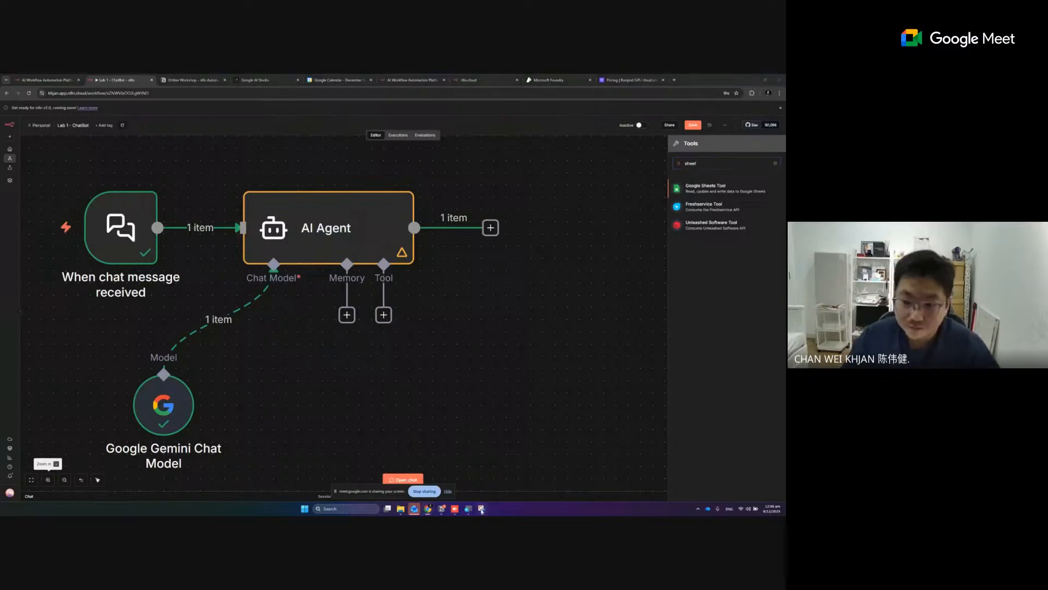
key("alt+Tab")
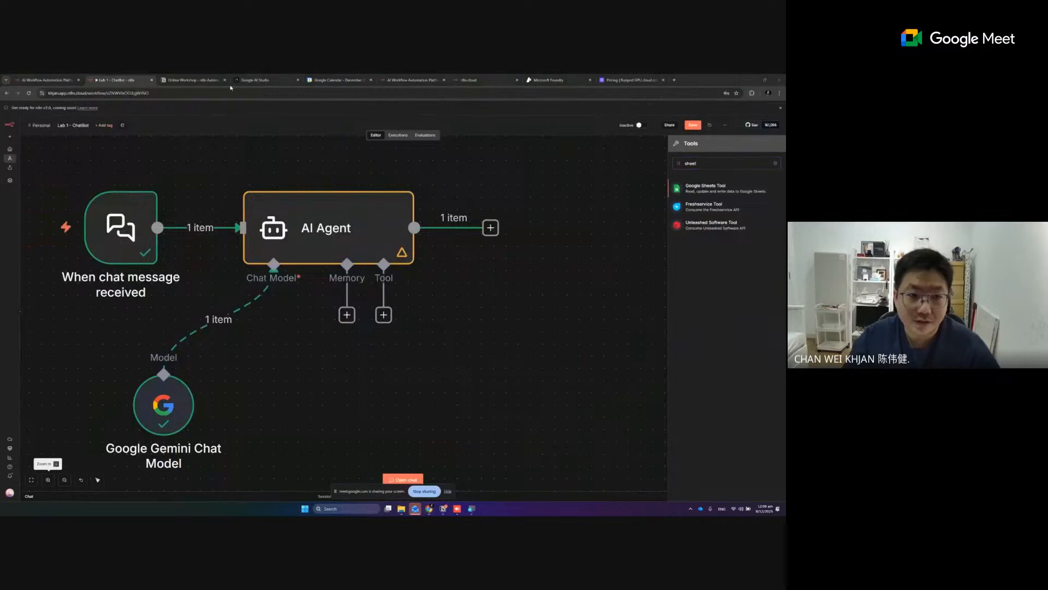
key("super+shift+s")
left_click_drag(237, 114, 785, 466)
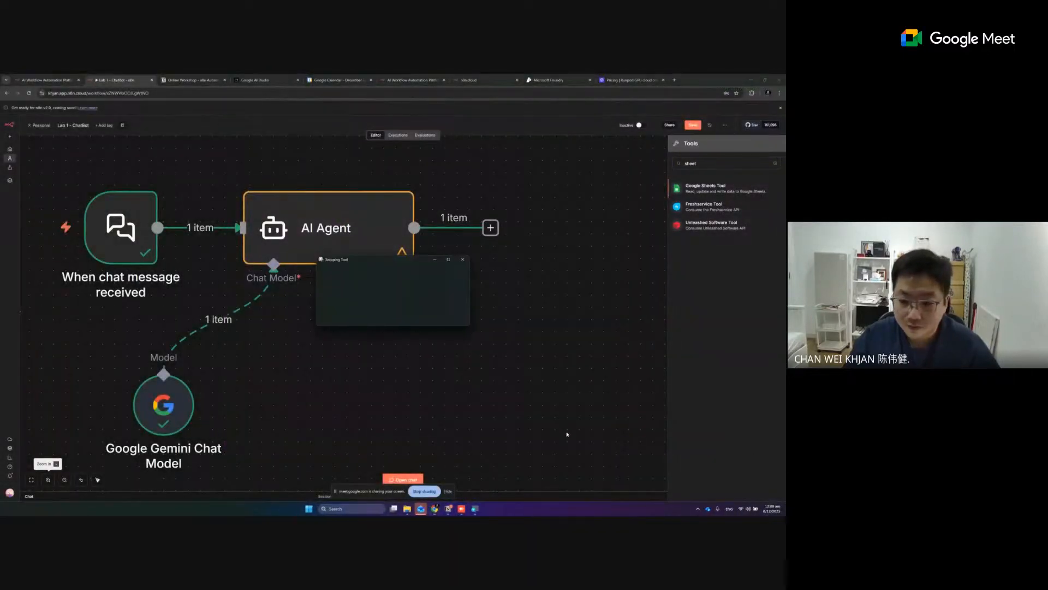
left_click(658, 260)
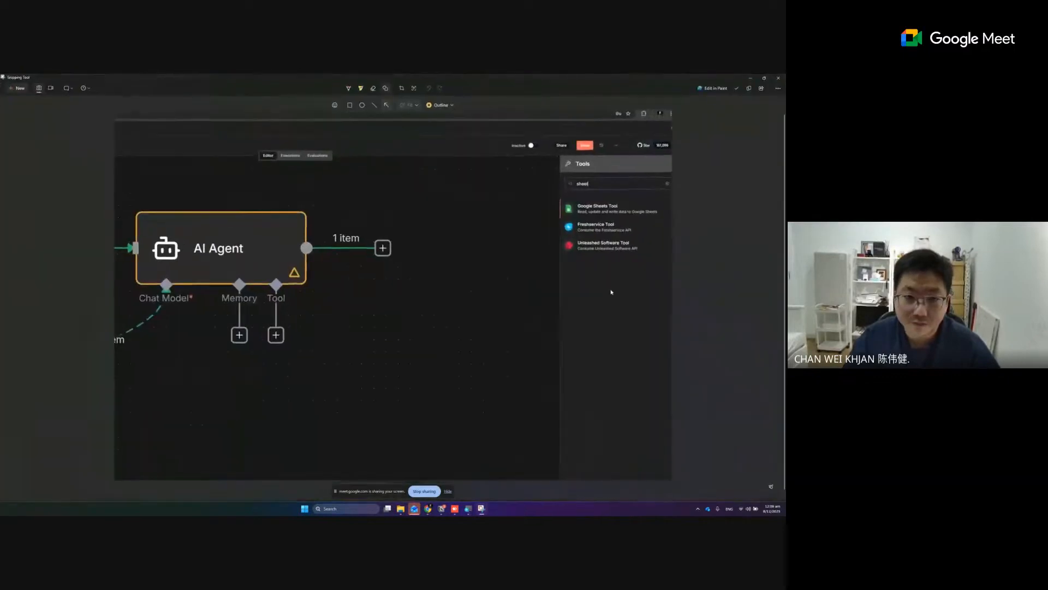
Annotate the screenshot with an arrow to Google Sheets Tool and a circle around the agent's add-tool connector, copy it and return to the workflow.
left_click_drag(511, 187, 565, 207)
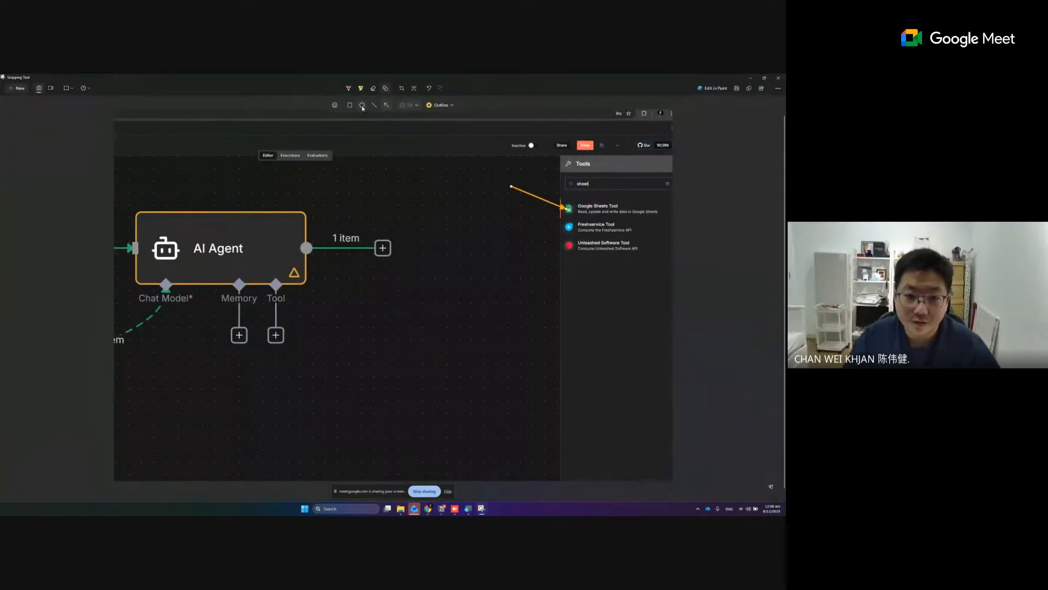
left_click(362, 106)
mouse_move(257, 320)
left_mouse_down()
mouse_move(303, 360)
mouse_move(294, 356)
left_mouse_up()
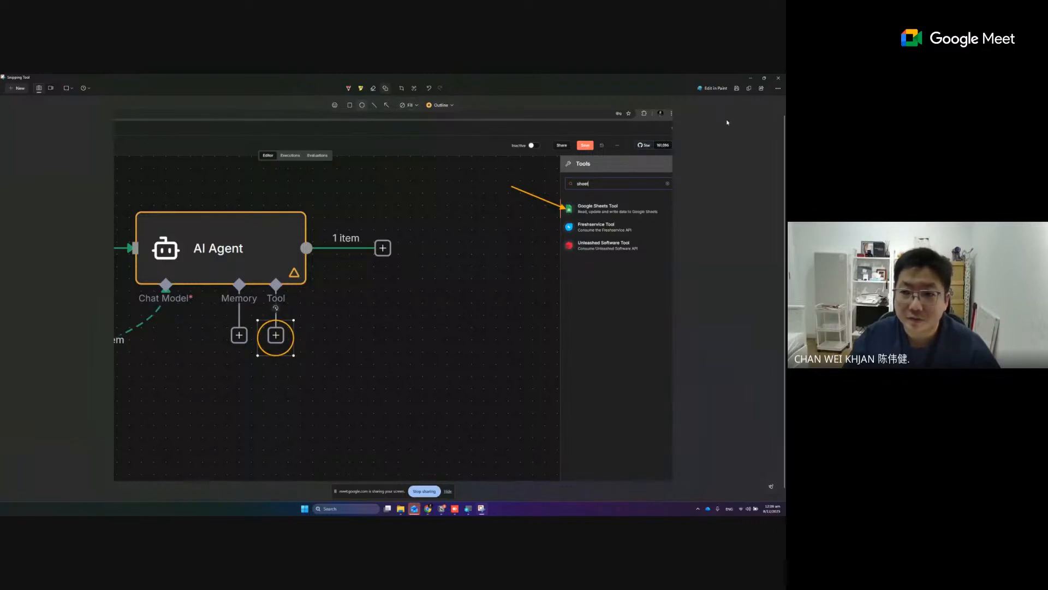
left_click(749, 89)
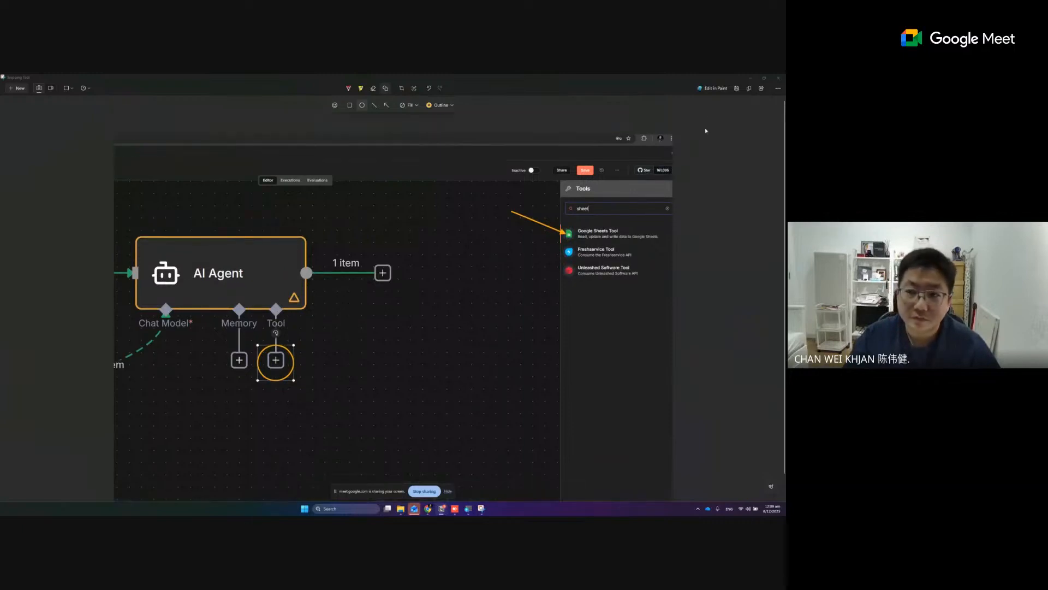
left_click(750, 77)
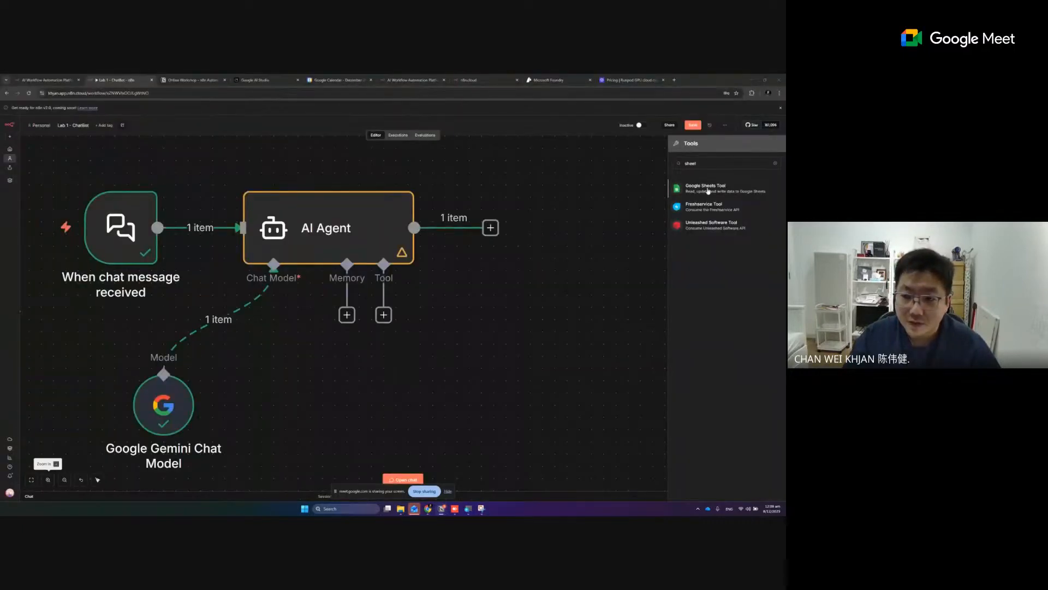
Add the Google Sheets Tool to the AI Agent and reconnect its Google Sheets account credential through Google sign-in, granting n8n.cloud access.
left_click(694, 190)
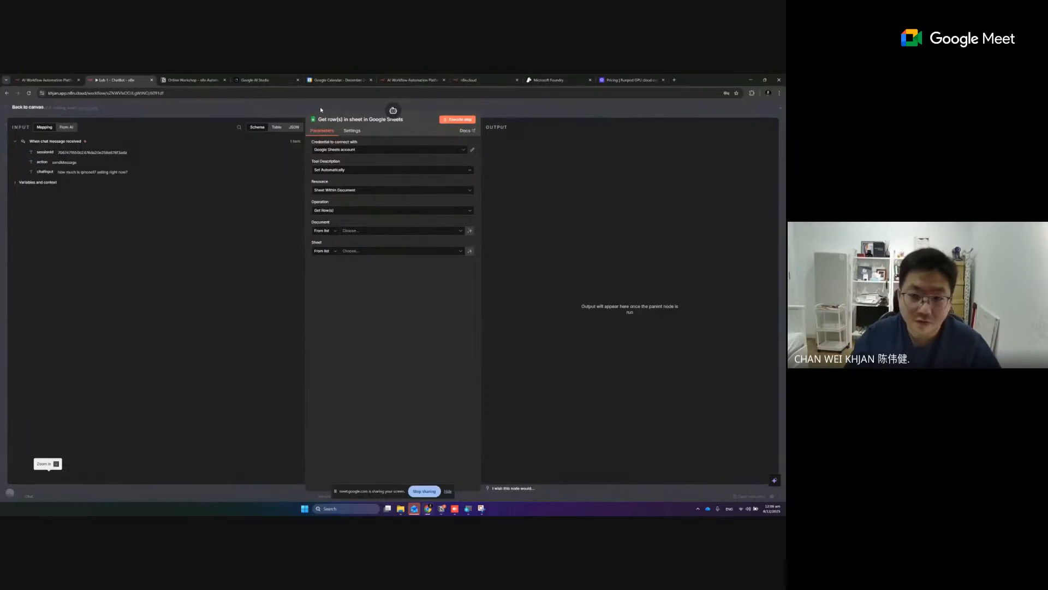
left_click(473, 151)
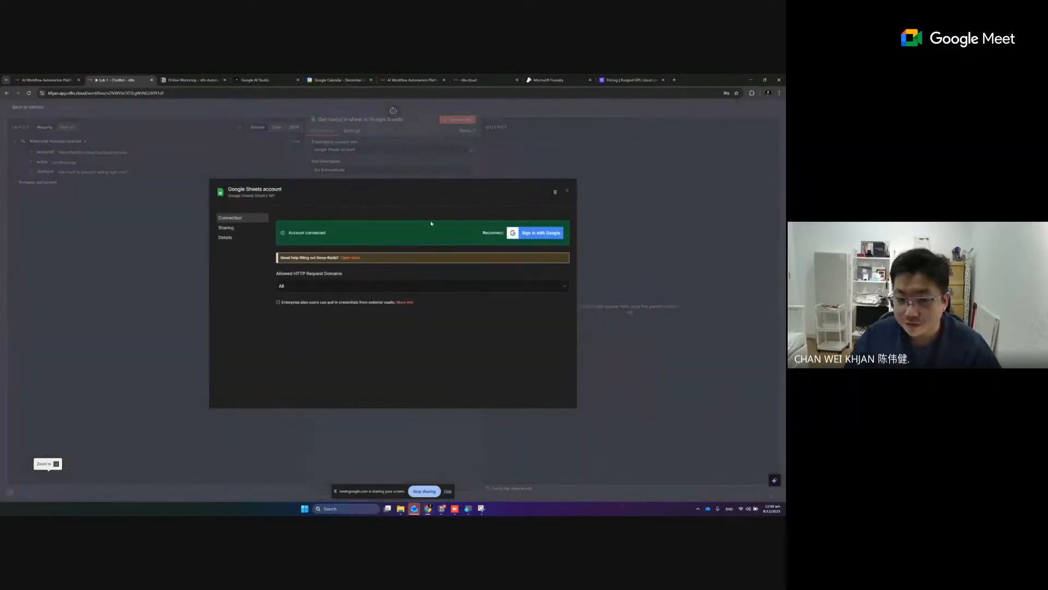
left_click(526, 239)
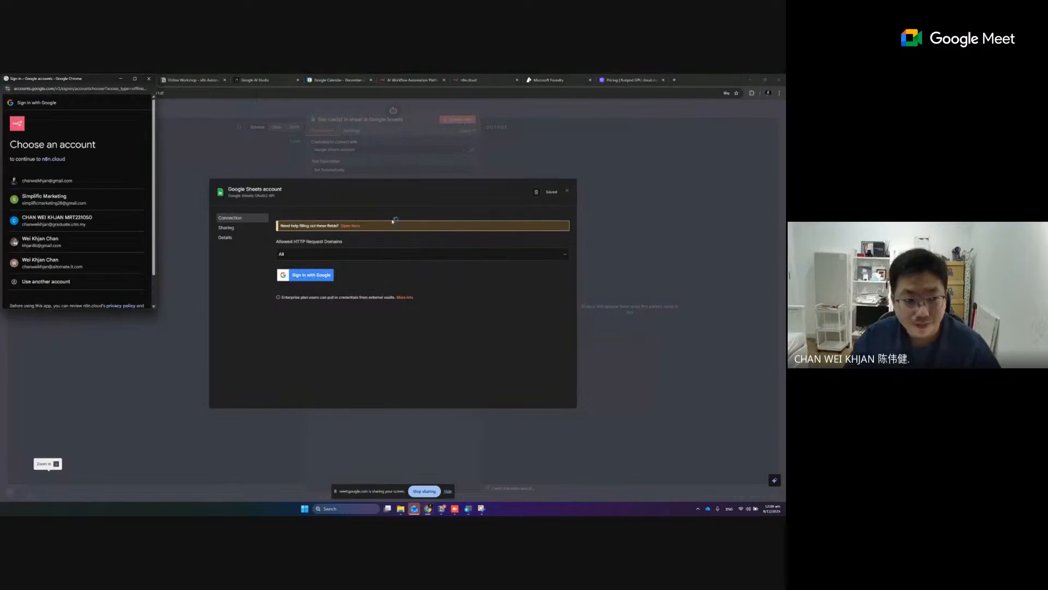
left_click(78, 179)
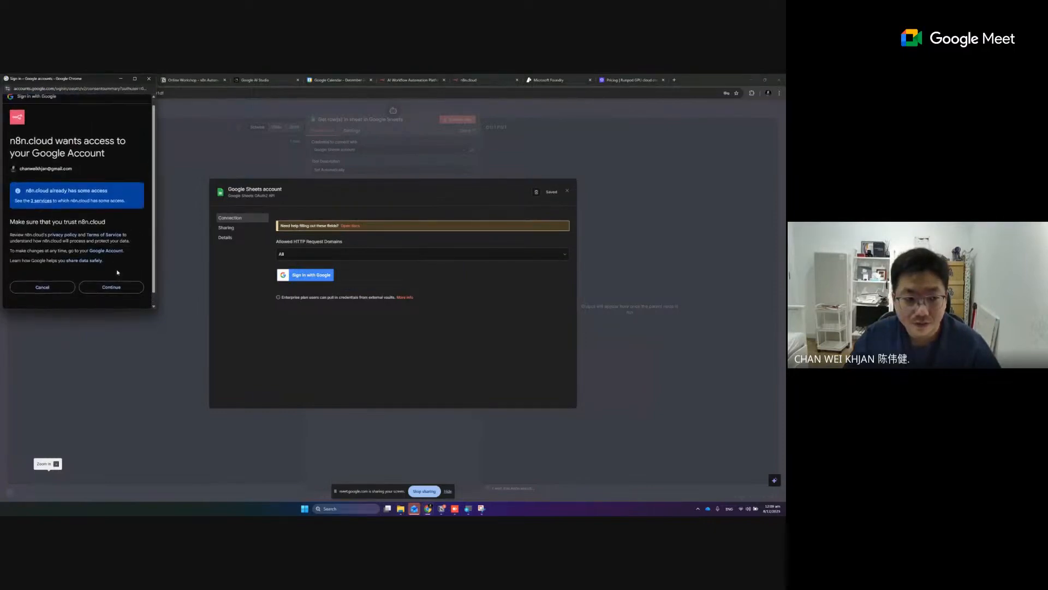
left_click(110, 293)
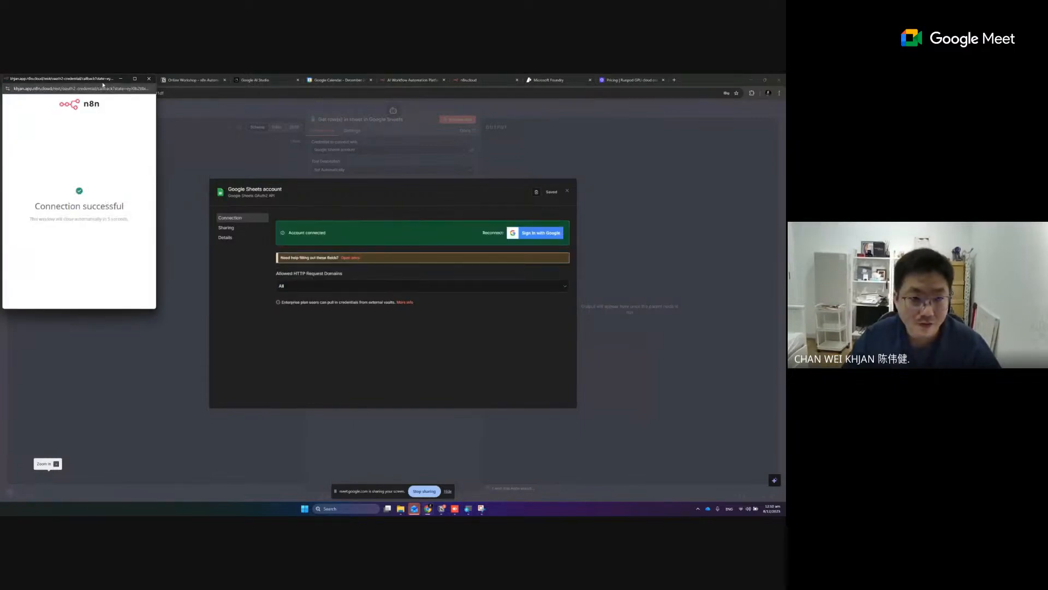
left_click_drag(103, 84, 168, 179)
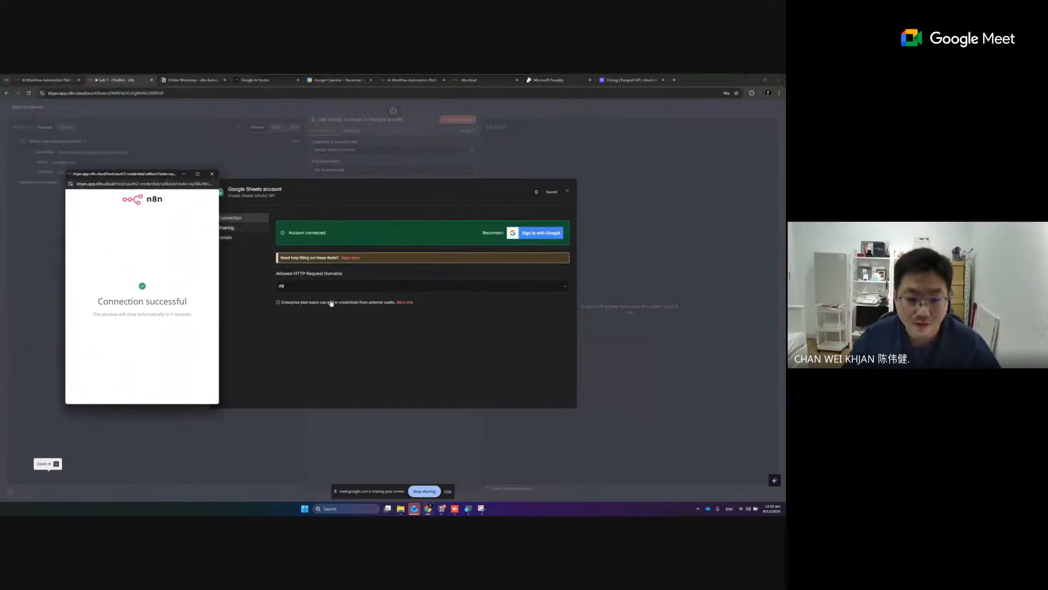
Capture a screenshot of the Google Sheets account credential window and open it enlarged in Snipping Tool.
left_click(481, 509)
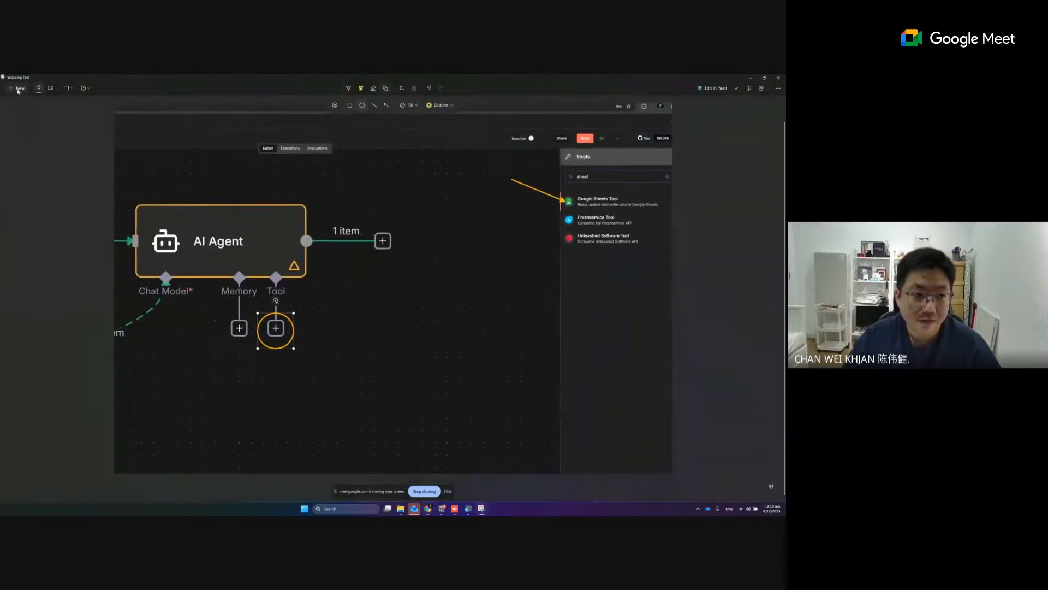
left_click(19, 88)
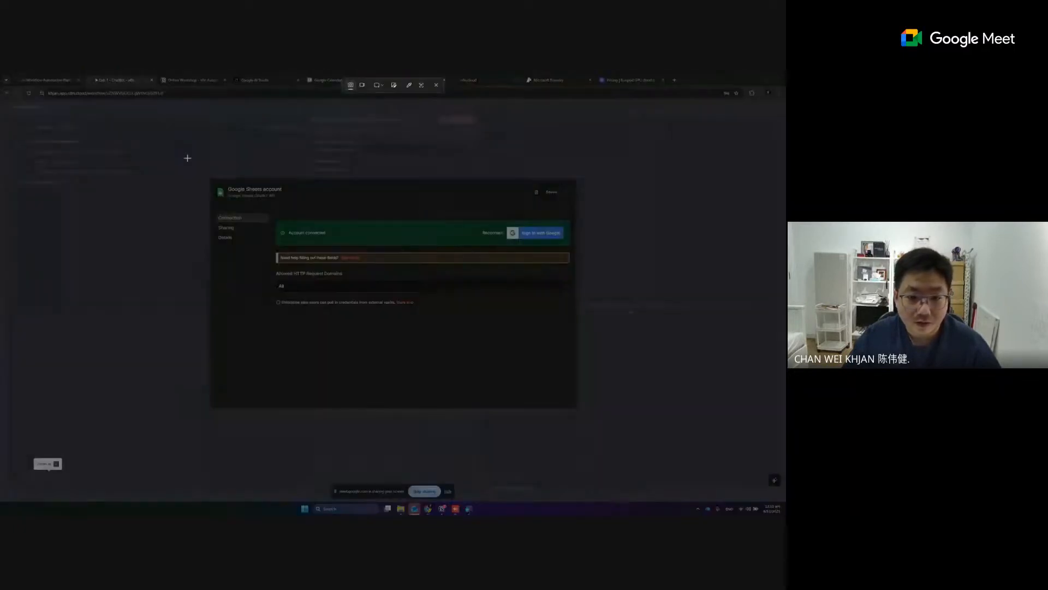
left_click_drag(180, 154, 633, 427)
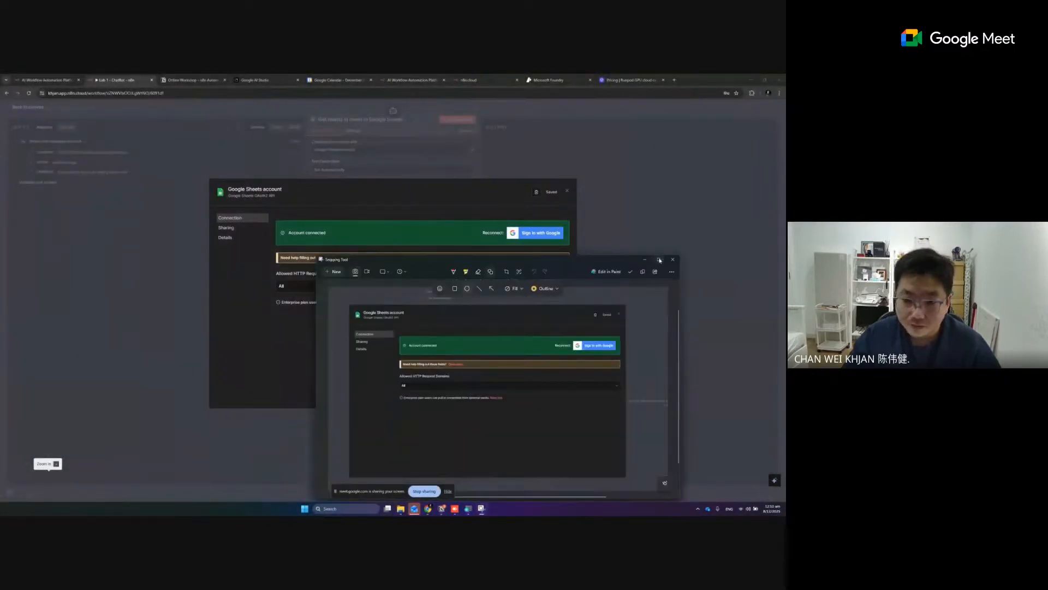
double_click(631, 257)
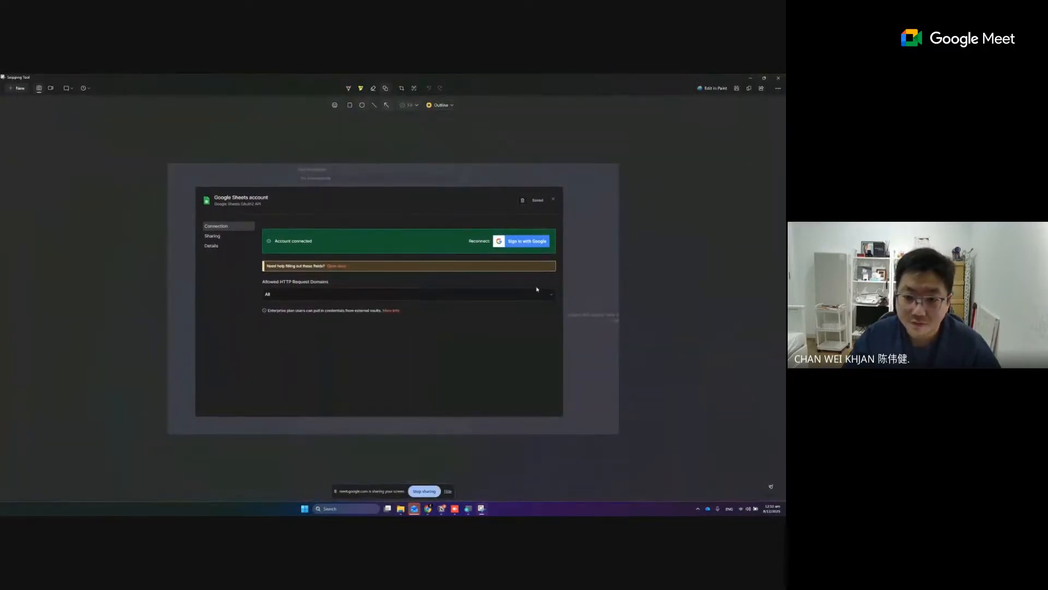
Point an arrow at Sign in with Google in the screenshot, copy it, and close the credential window back in the workflow.
left_click_drag(536, 285, 520, 247)
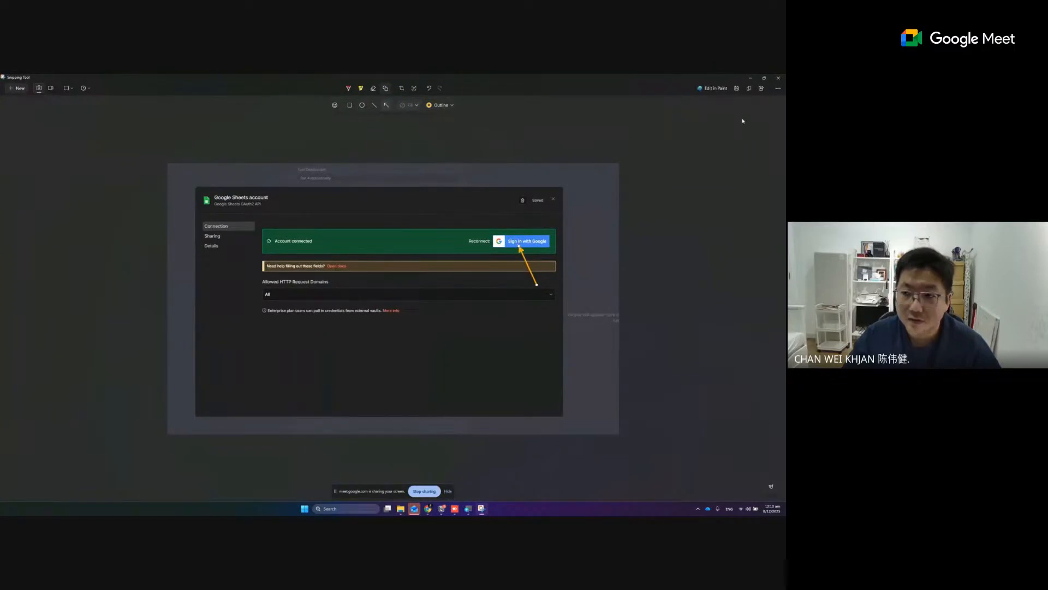
left_click(749, 88)
key("alt+Tab")
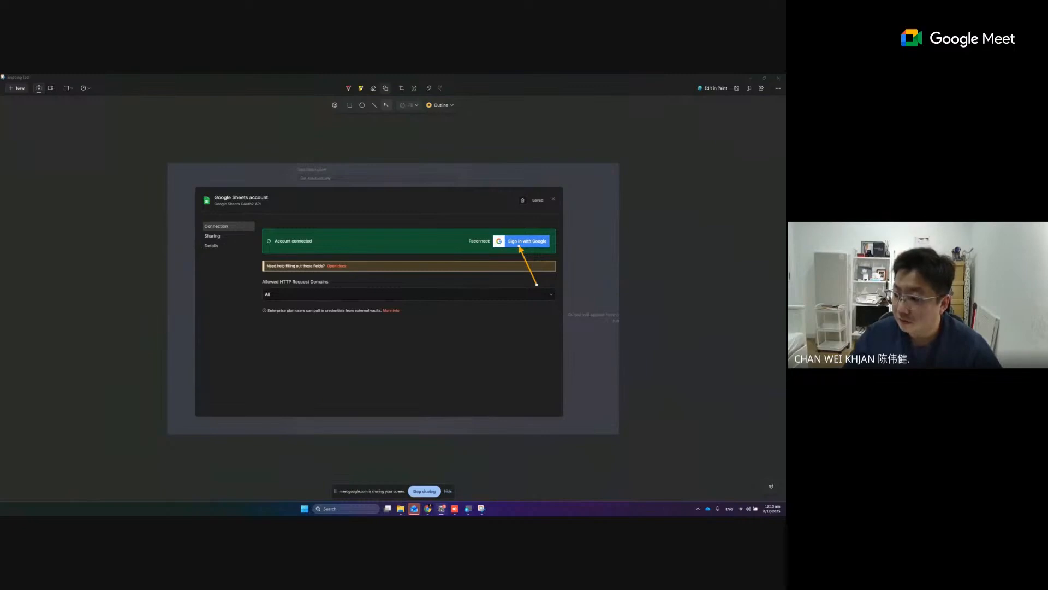
left_click(750, 80)
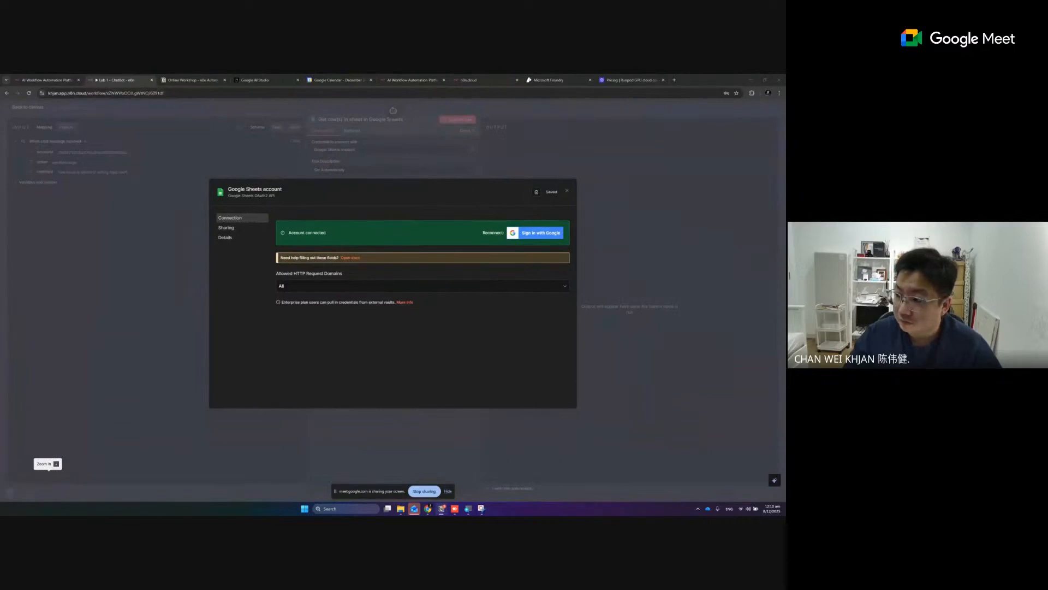
left_click(567, 192)
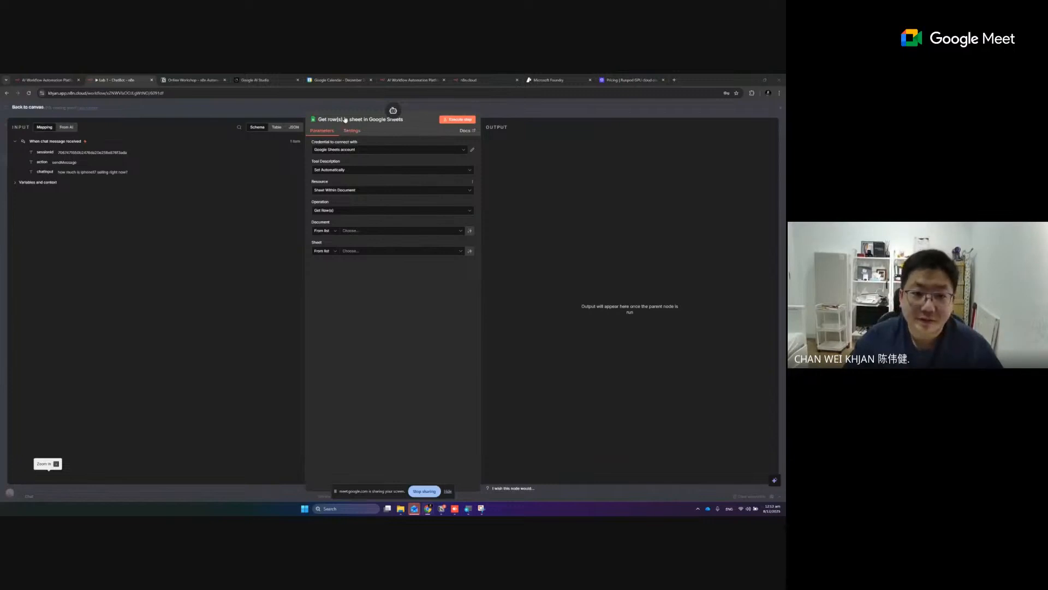
left_click(335, 173)
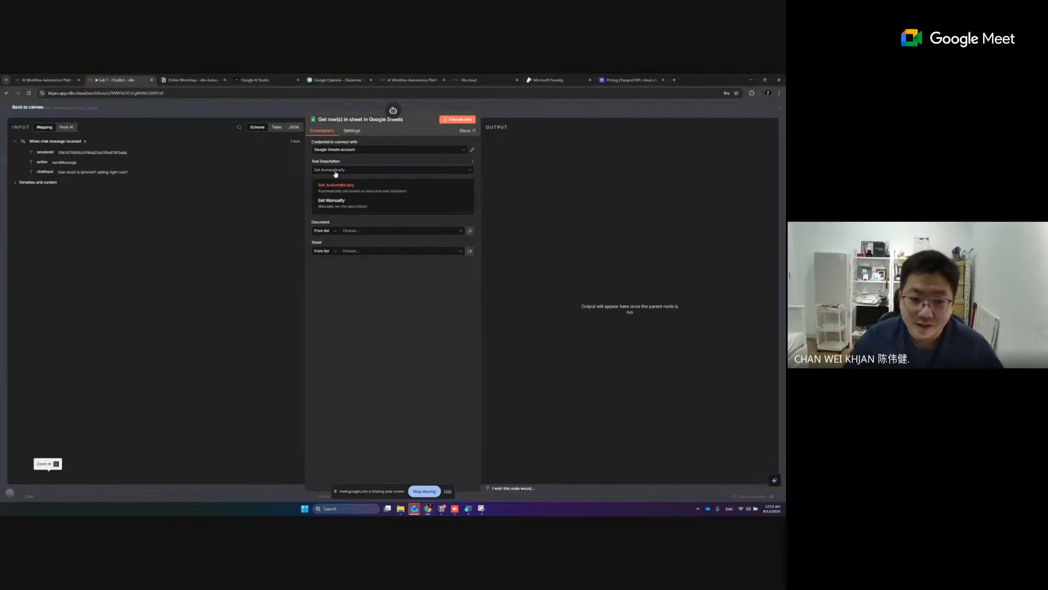
left_click(342, 171)
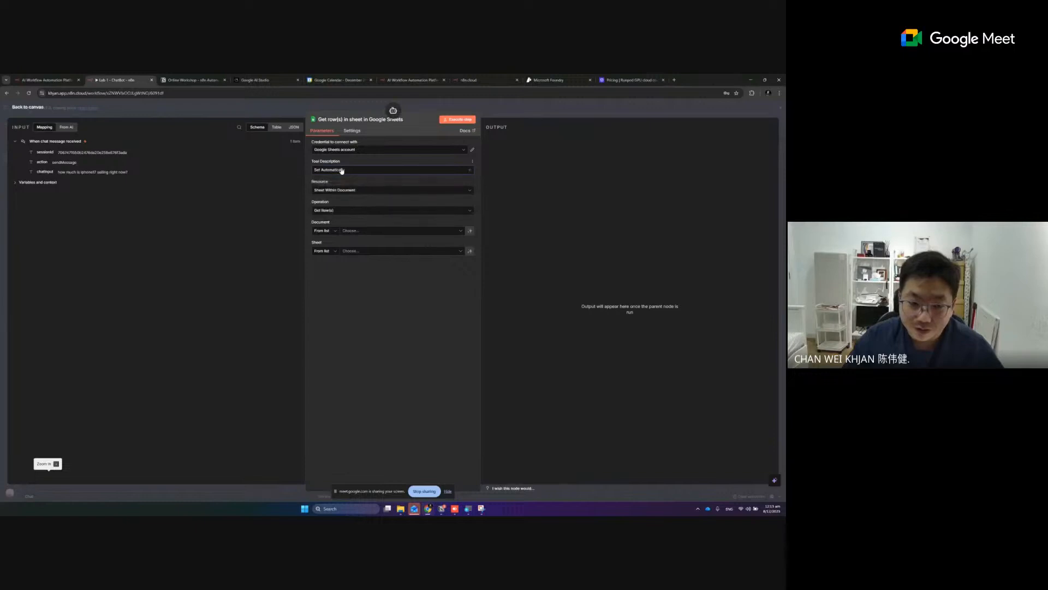
left_click(342, 171)
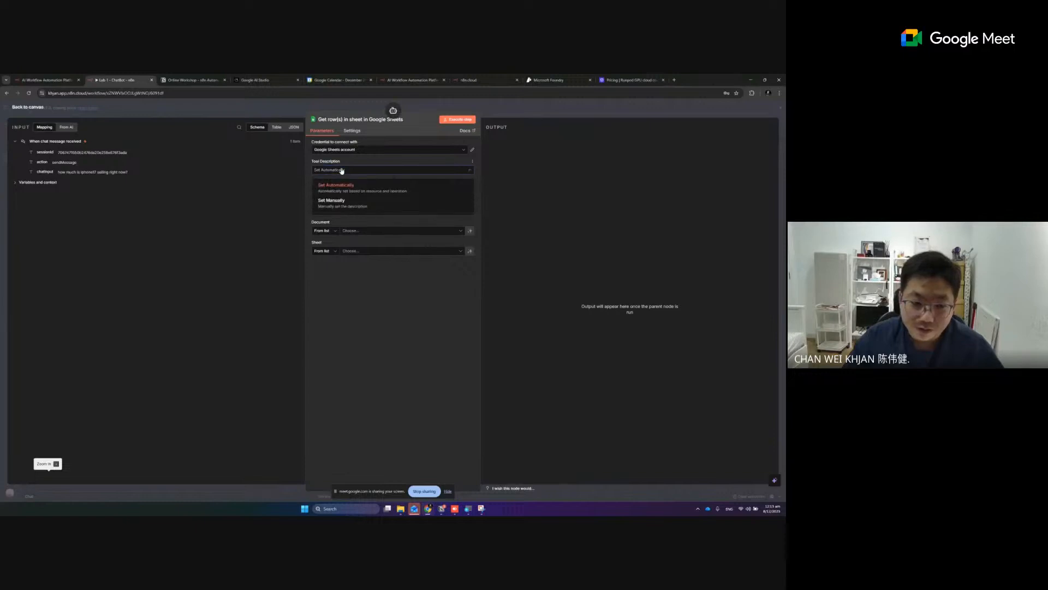
left_click(340, 202)
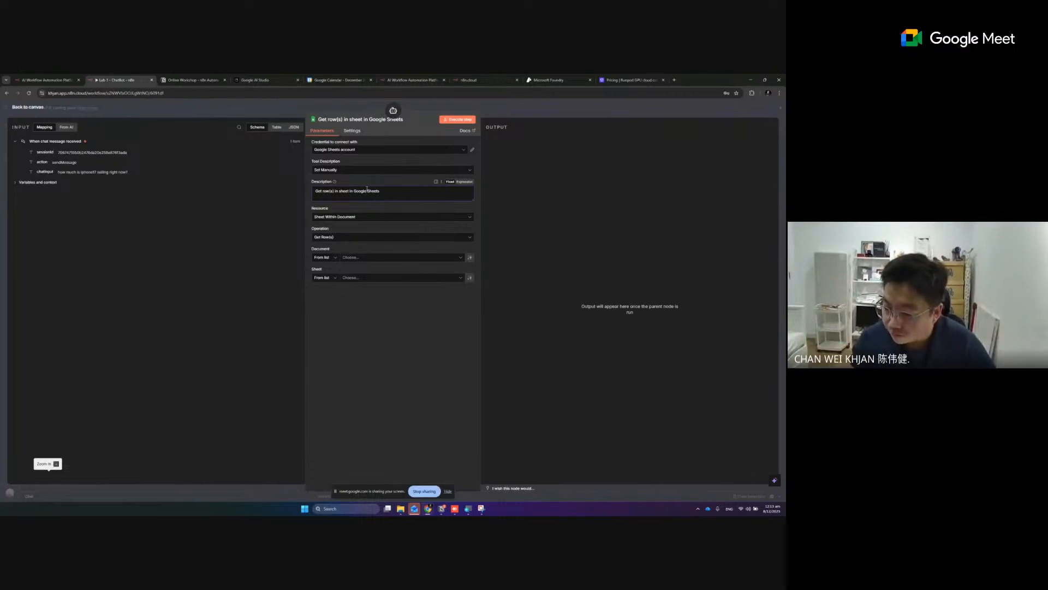
left_click(339, 169)
left_click(338, 186)
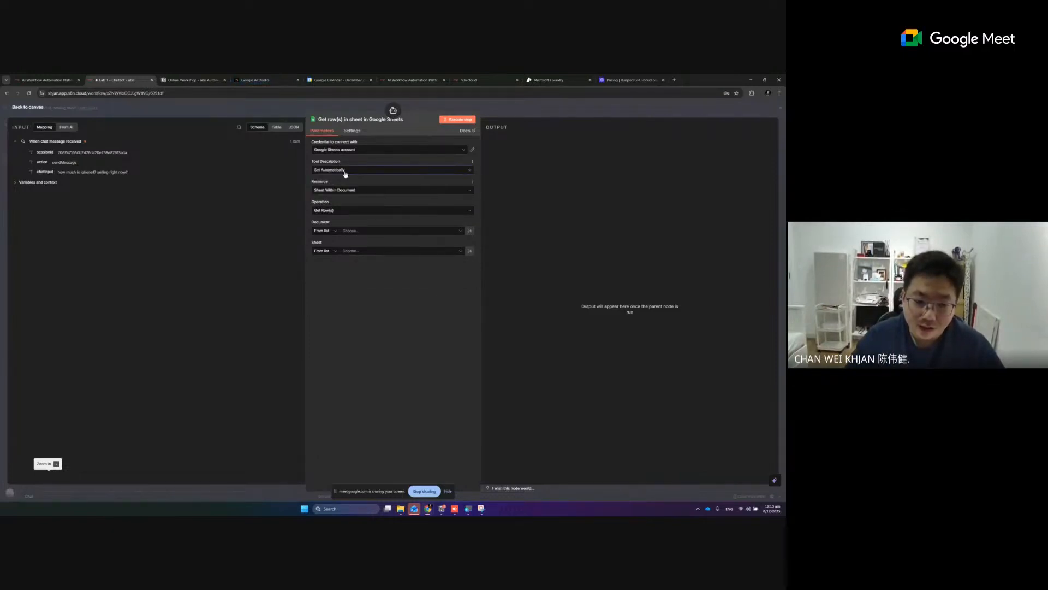
Switch the Tool Description to Set Manually and replace the description with "Iphone Stock listing with balance and unit price information".
left_click(345, 171)
left_click(339, 196)
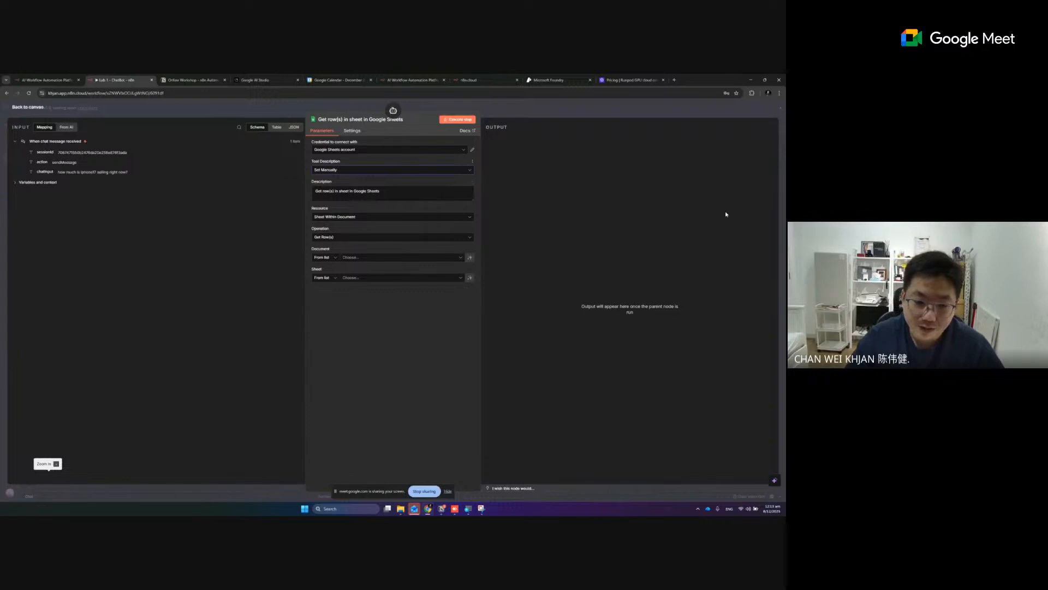
triple_click(326, 192)
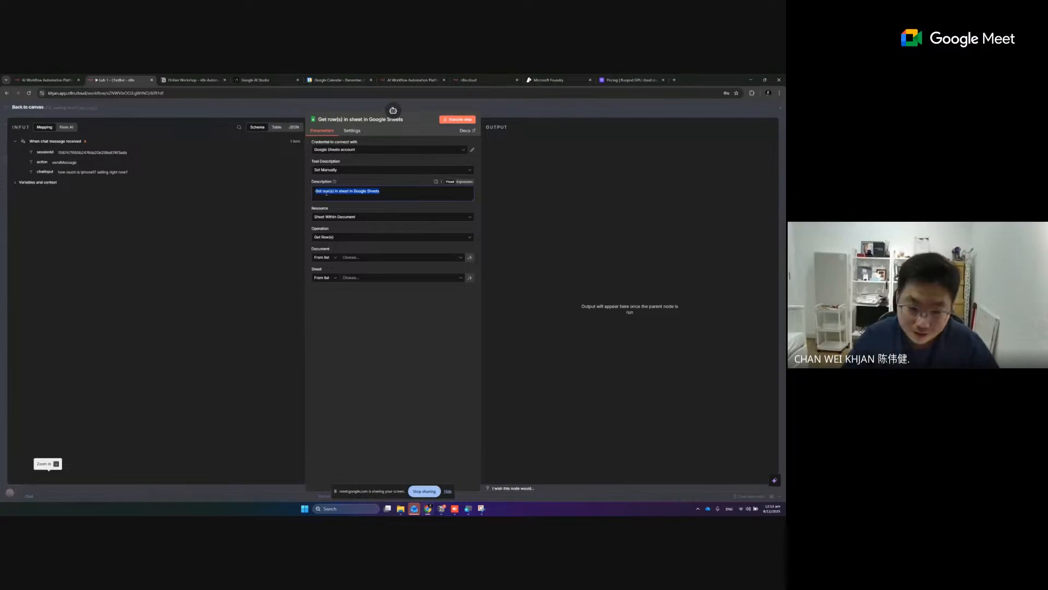
key("BackSpace")
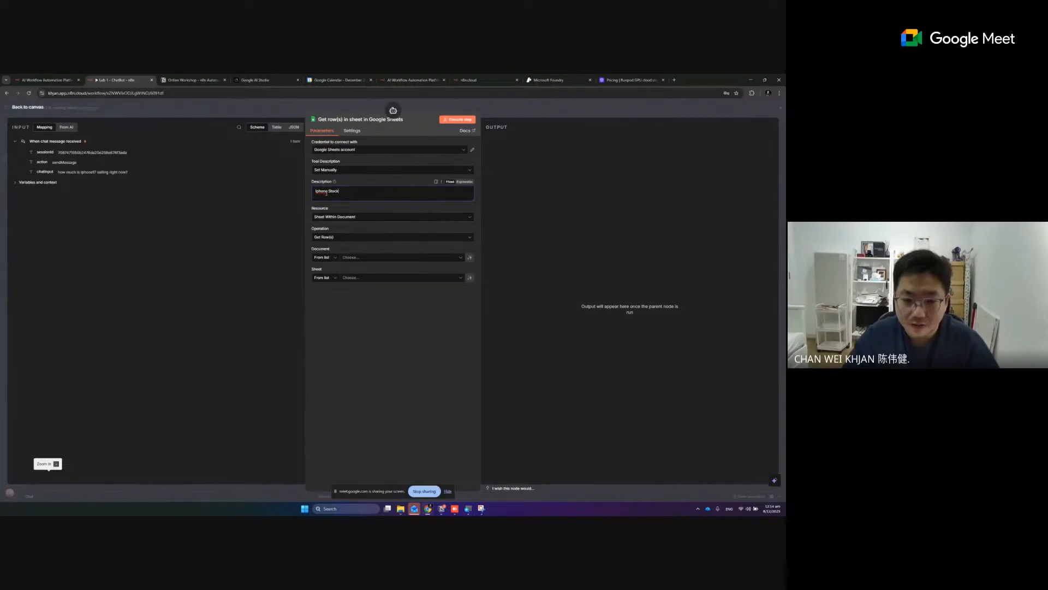
type("listing")
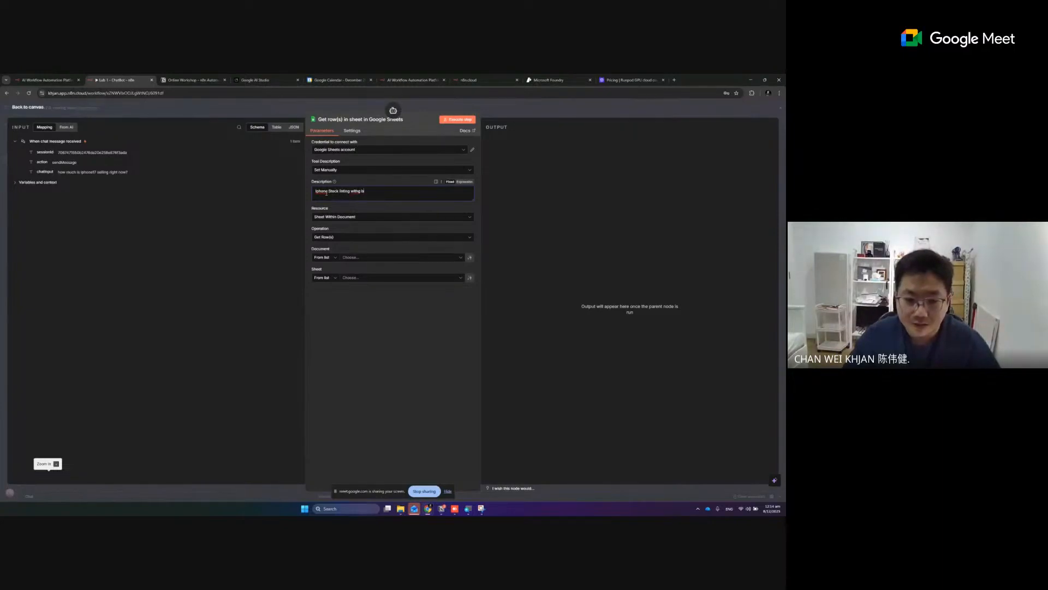
type(" with balance an")
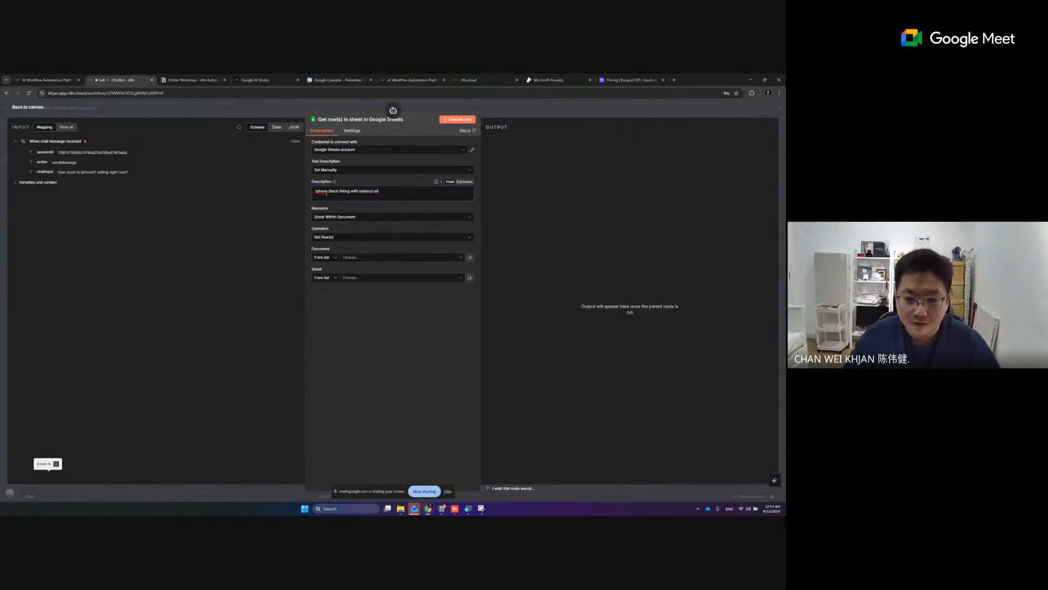
type("d unit price")
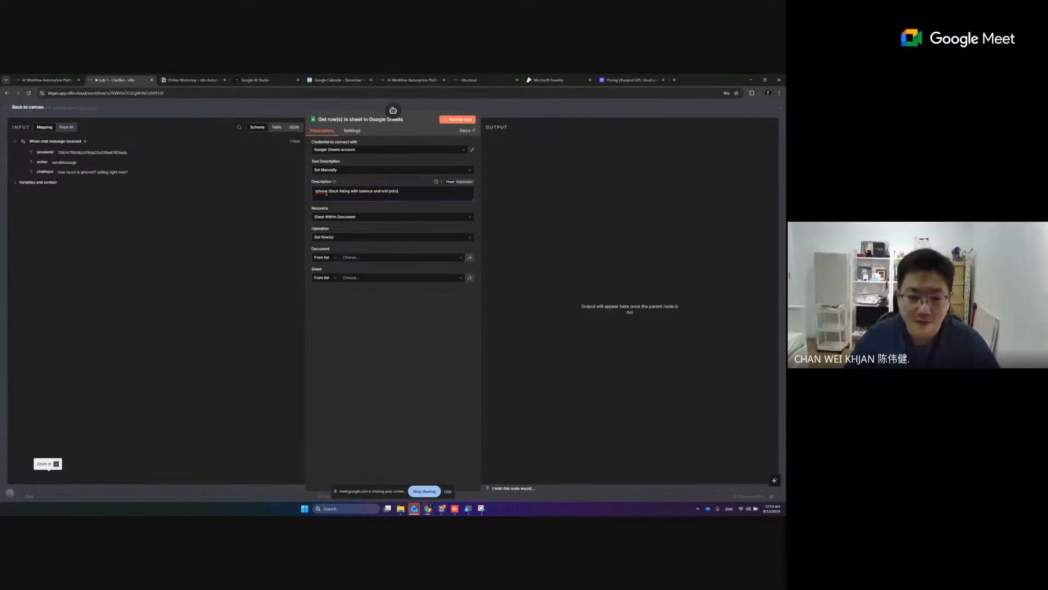
type(" information")
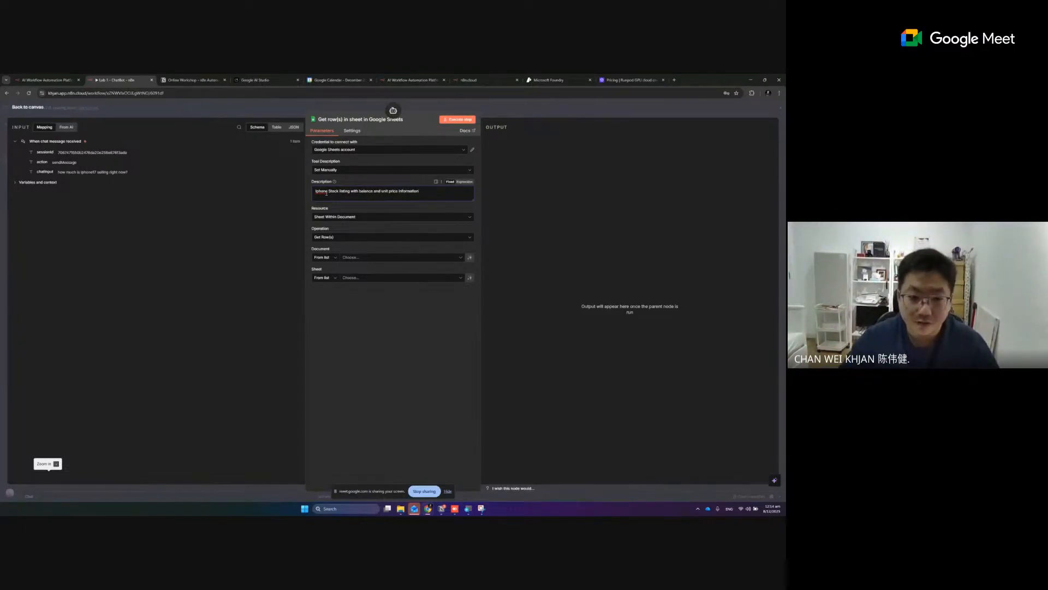
triple_click(354, 191)
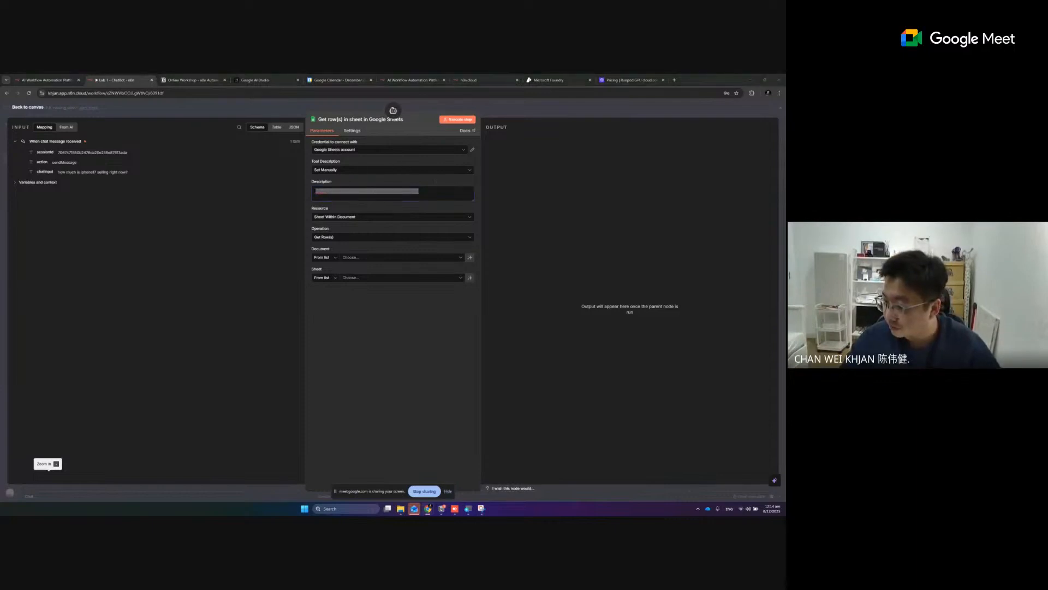
left_click(337, 194)
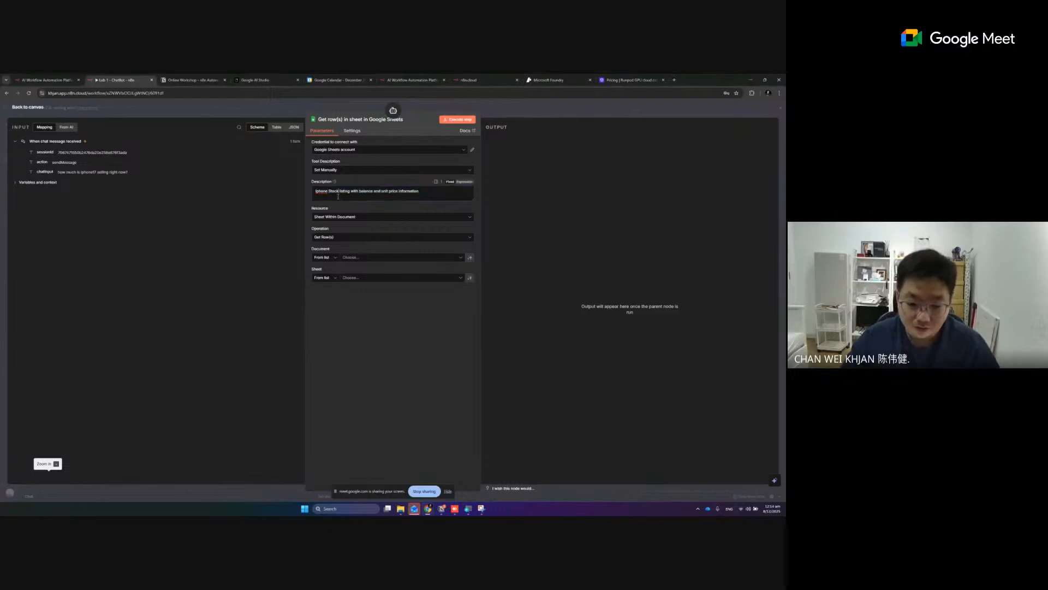
Rename the Google Sheets tool node as "Iphone".
left_click(334, 119)
key("BackSpace")
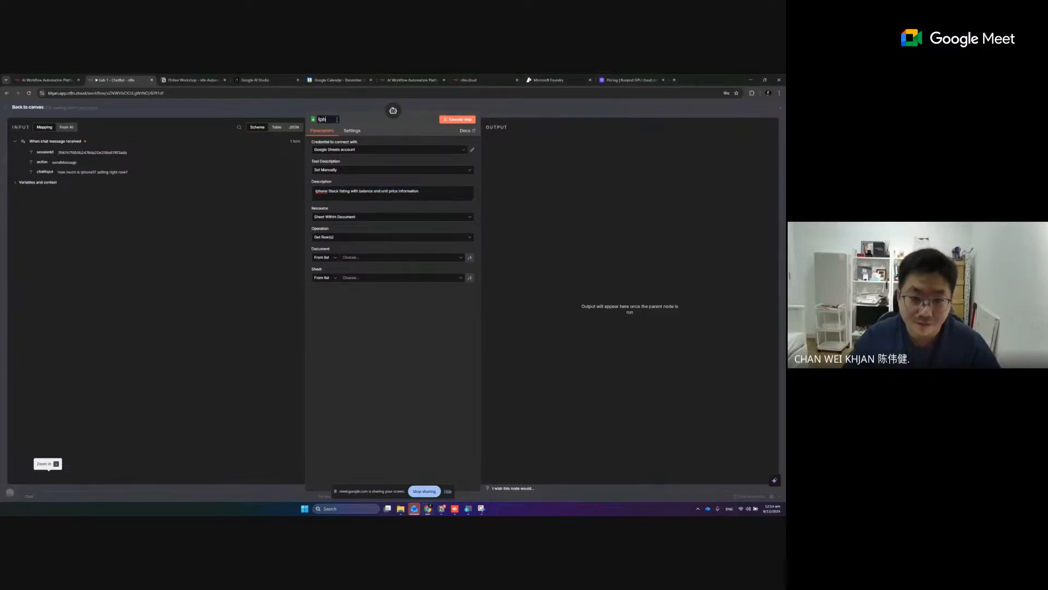
type("Iphone")
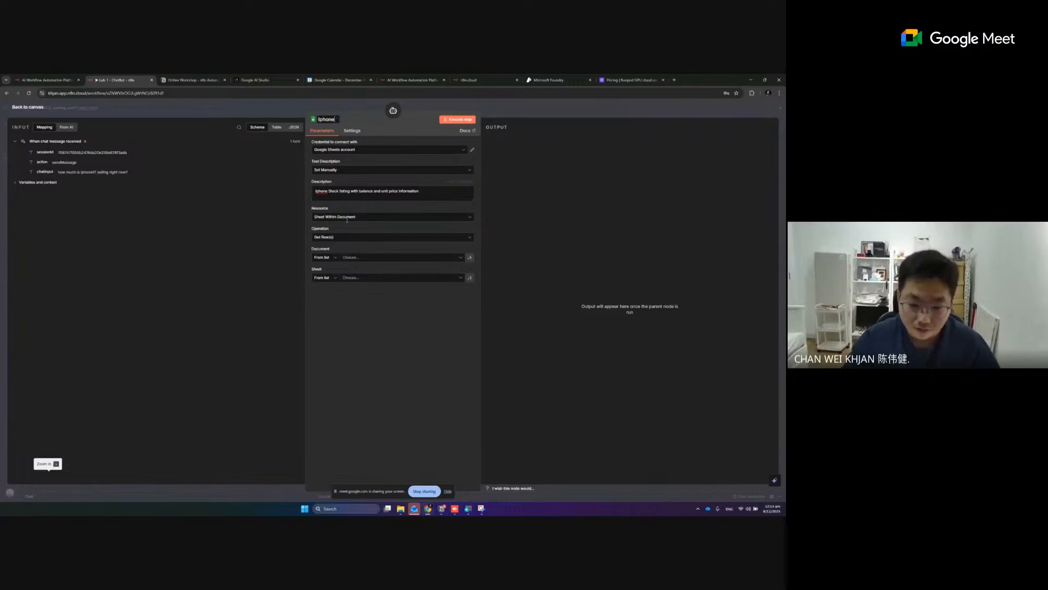
key("Return")
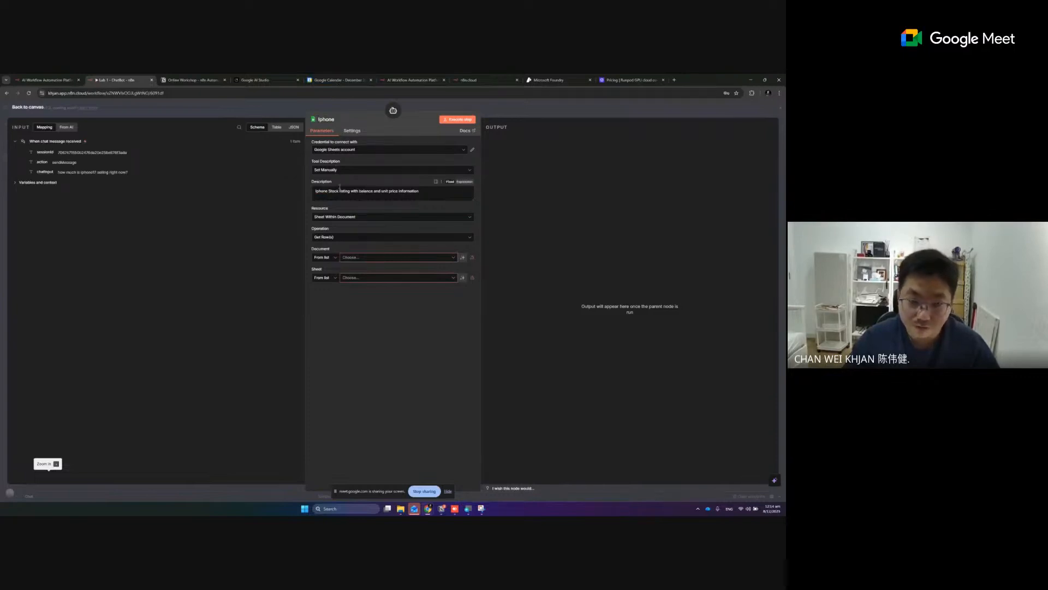
Capture a screenshot of the Iphone tool's parameters and open it enlarged in Snipping Tool.
left_click(481, 508)
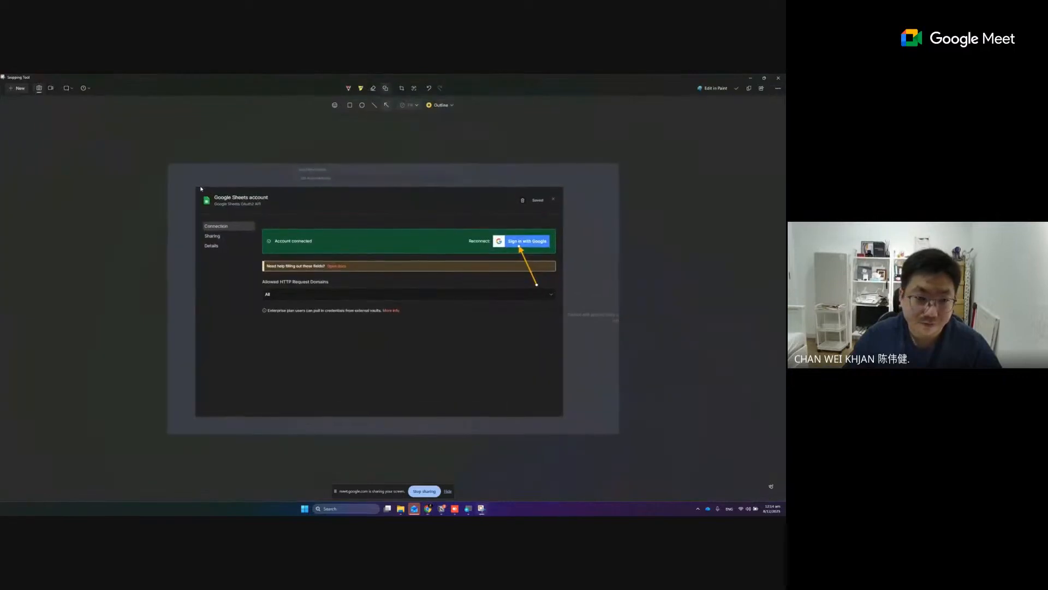
key("alt+Tab")
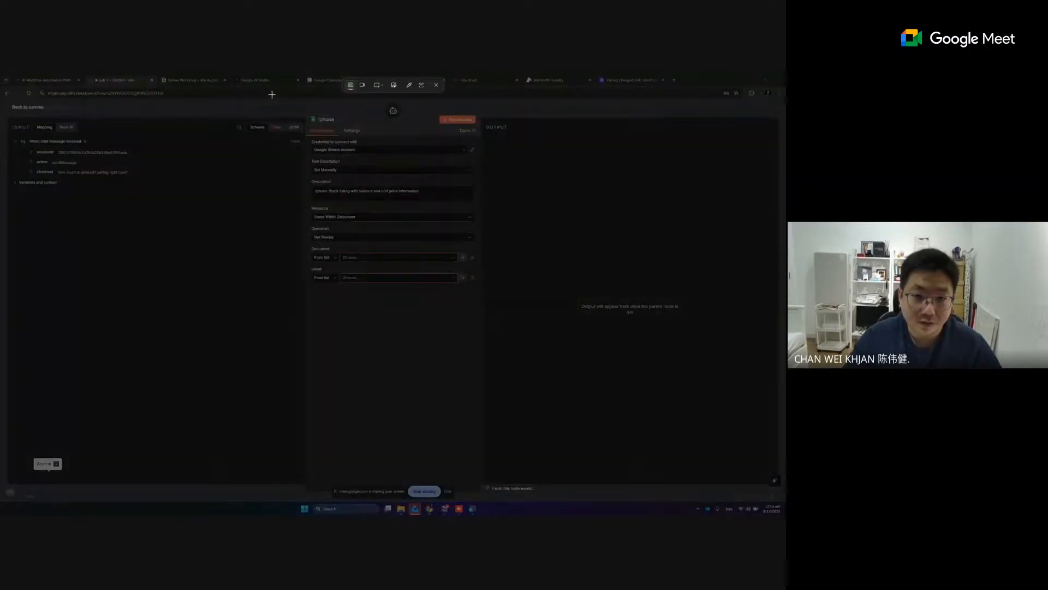
left_click_drag(270, 93, 551, 269)
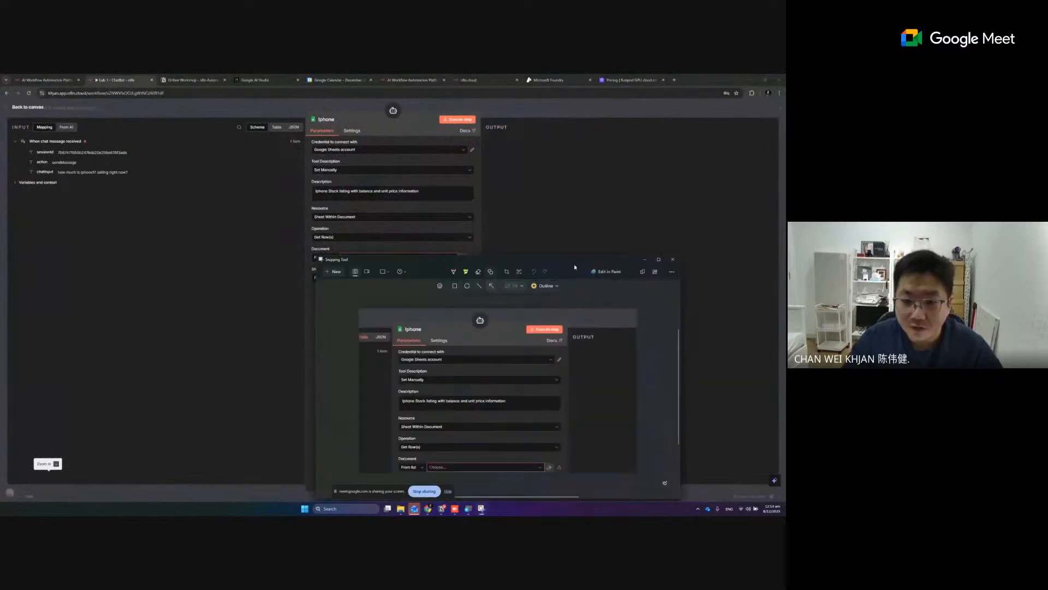
left_click(658, 259)
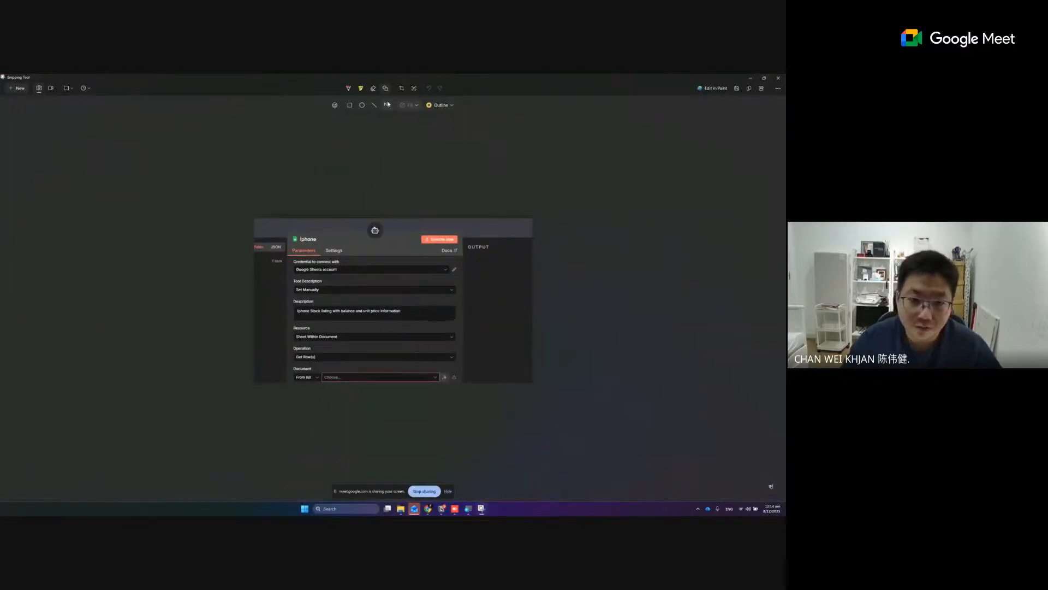
Annotate the screenshot with arrows to the Iphone node name and the description text, copy it and return to the workflow.
left_click_drag(270, 284, 302, 242)
left_click_drag(442, 337, 392, 315)
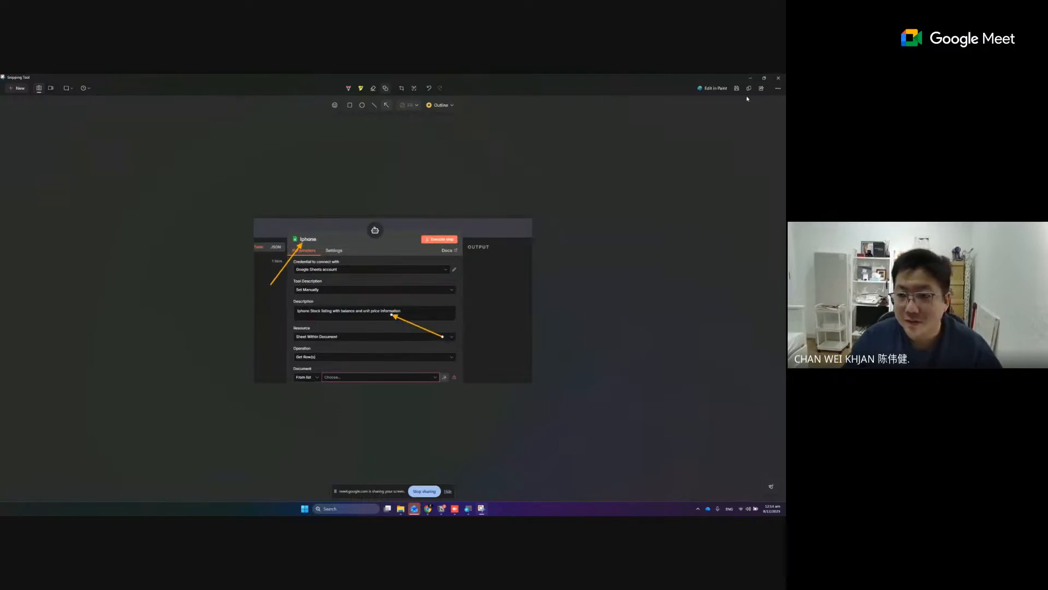
left_click(749, 89)
left_click(751, 78)
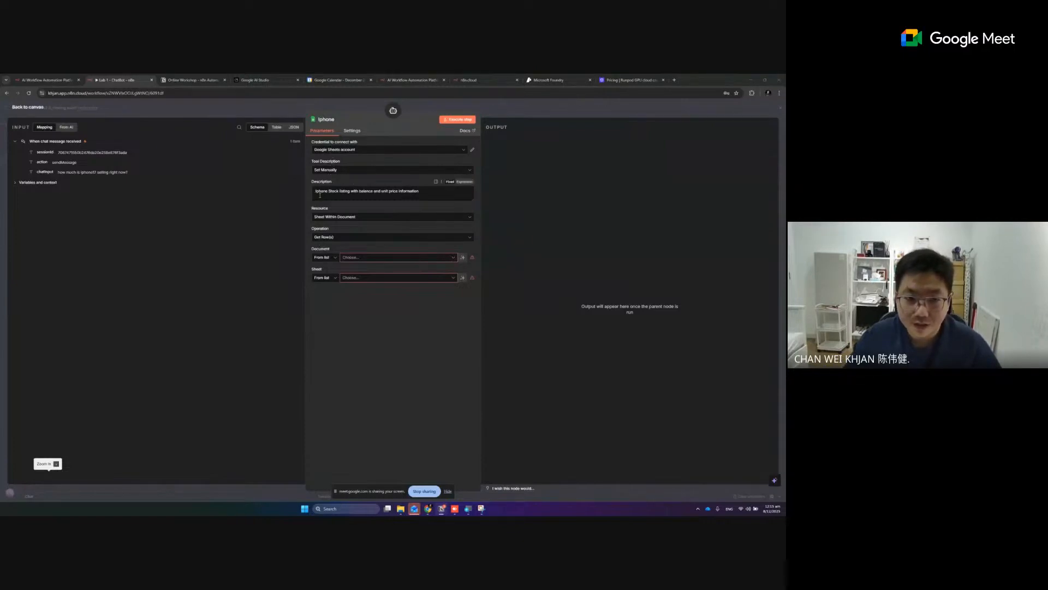
Search the Document list for "iphone" and select sample_iphone_product_sheet - training as the Iphone tool's document.
left_click_drag(317, 192, 403, 194)
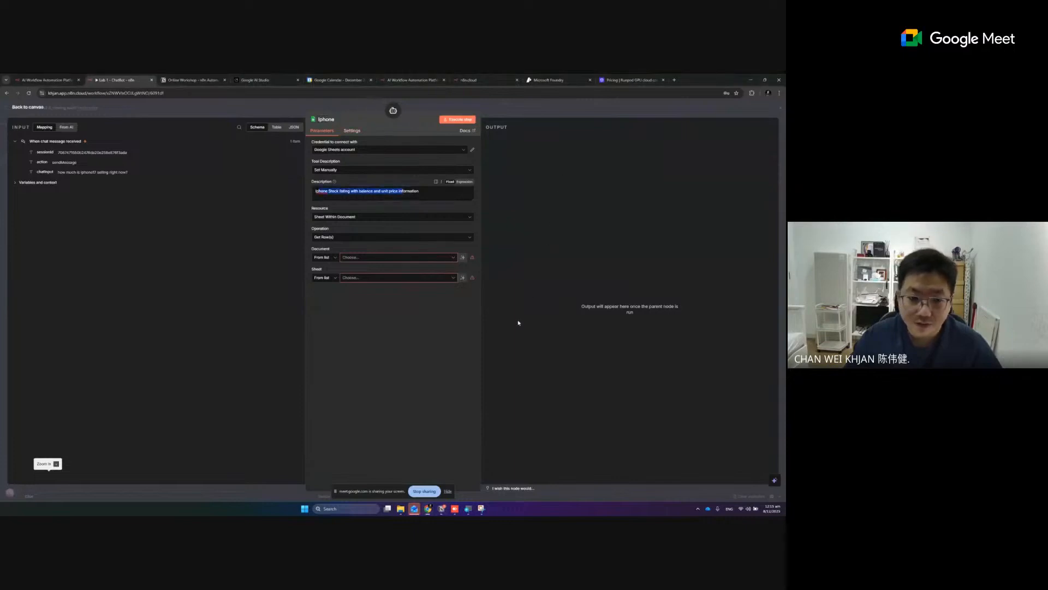
left_click(476, 306)
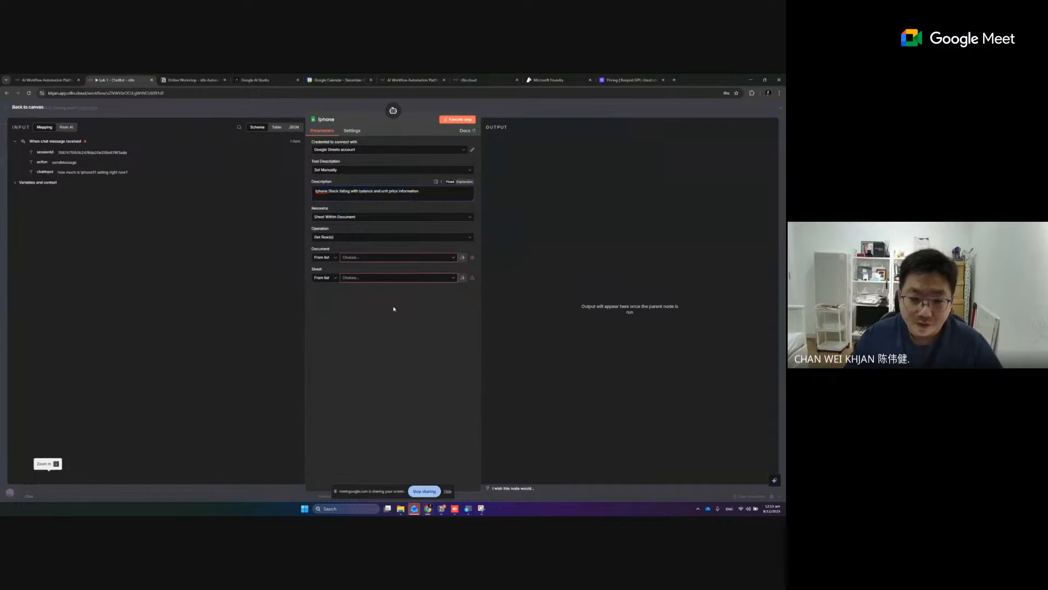
left_click(362, 261)
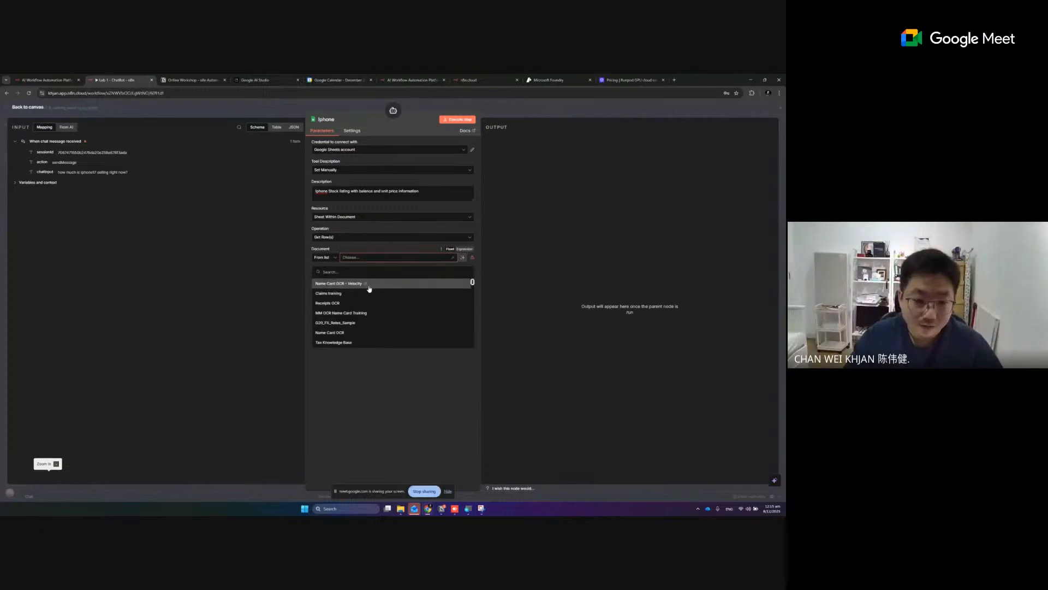
type("iphone")
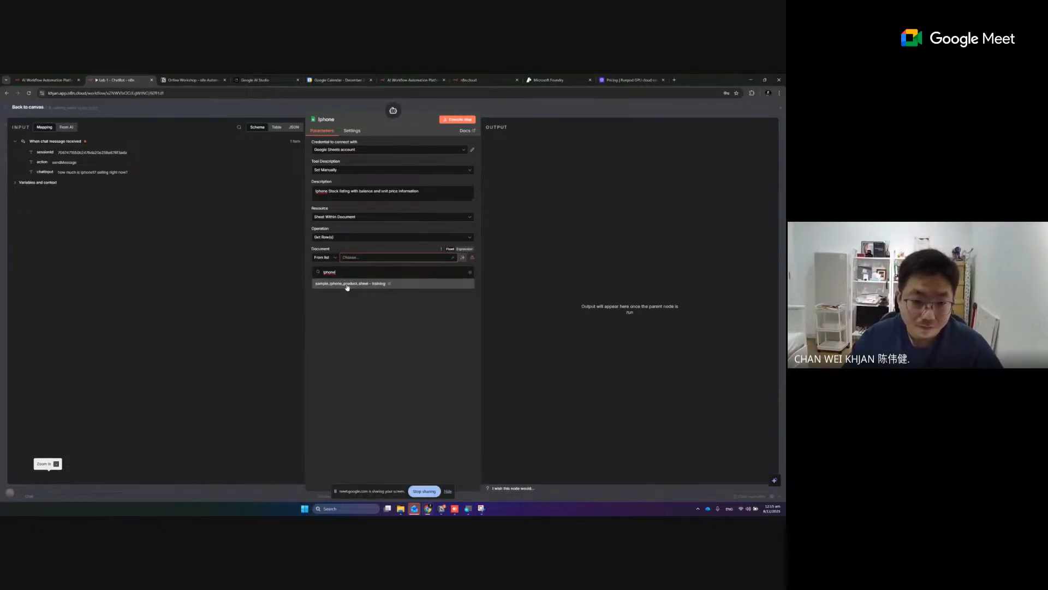
left_click(347, 288)
Open the linked spreadsheet in Google Sheets and set its general access to Anyone with the link as Viewer.
left_click(463, 258)
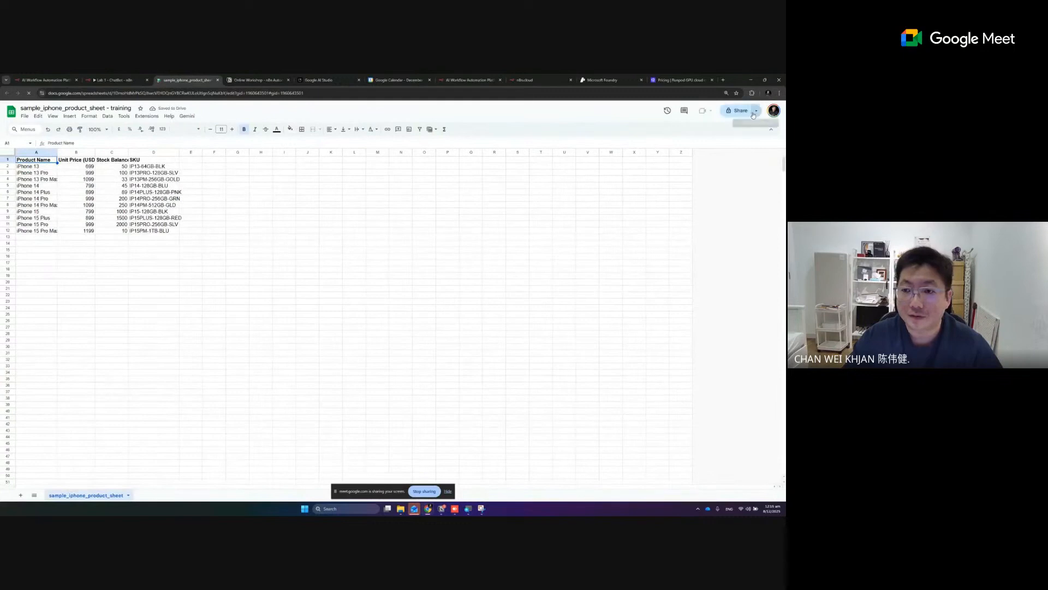
left_click(754, 115)
left_click(730, 112)
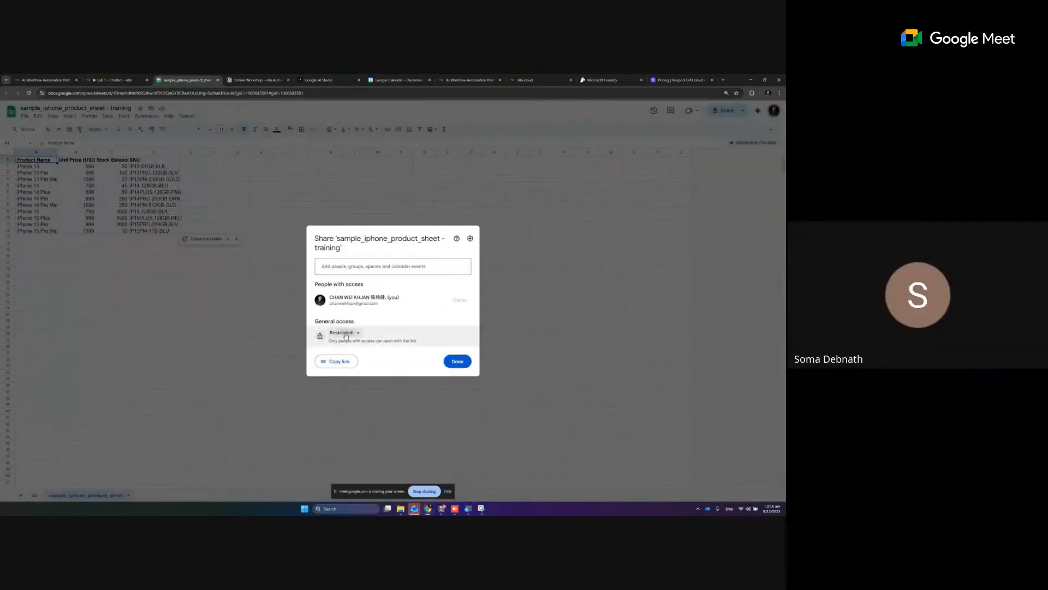
left_click(349, 336)
left_click(370, 364)
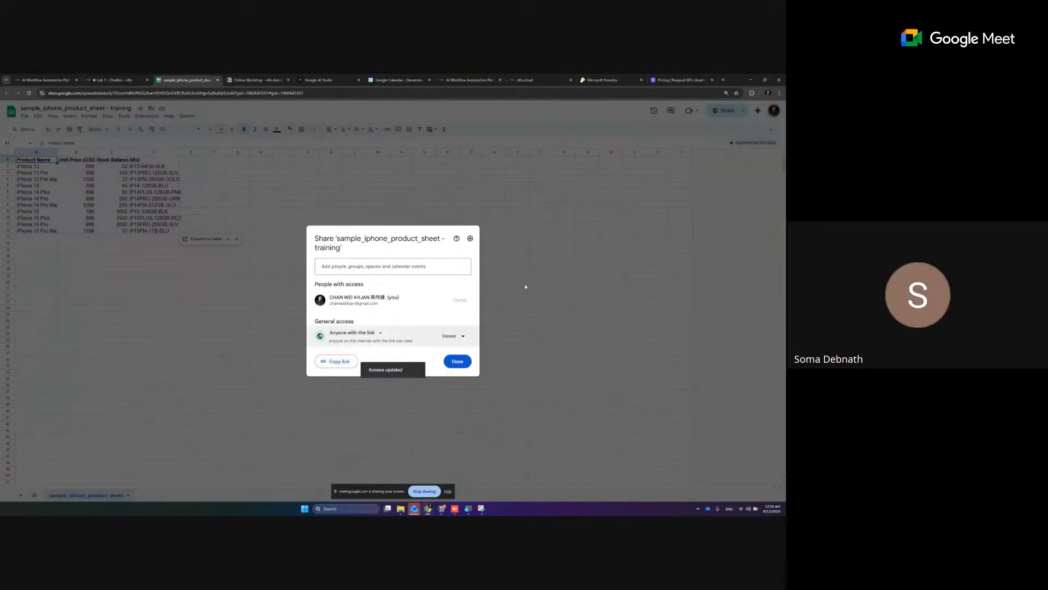
left_click(458, 366)
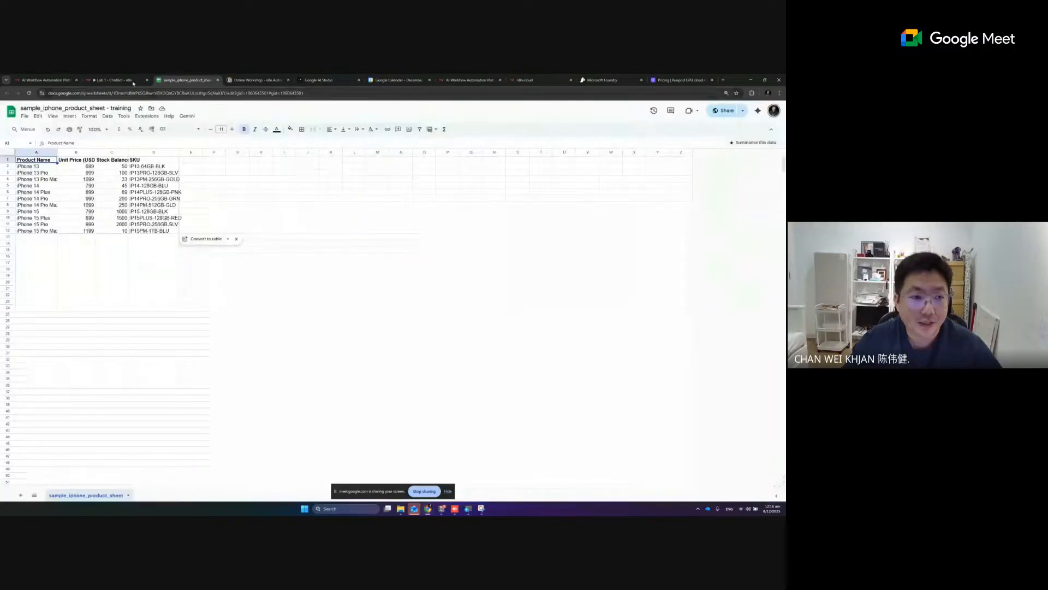
Return to the n8n workflow and switch the Iphone tool's Tool Description to Set Automatically and back to Set Manually.
left_click(114, 80)
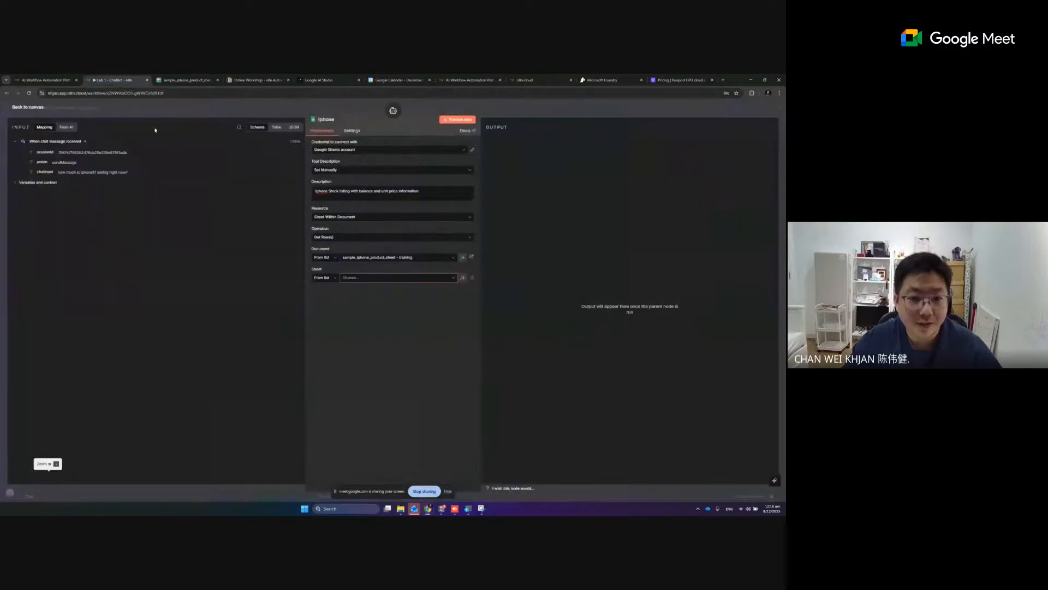
left_click(384, 170)
left_click(381, 187)
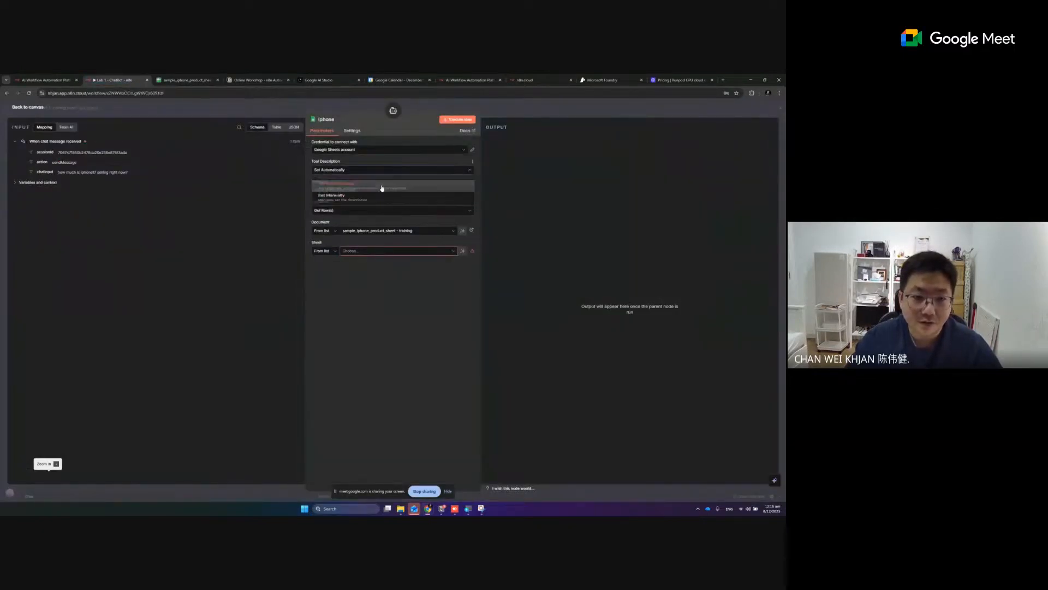
left_click(340, 171)
left_click(337, 201)
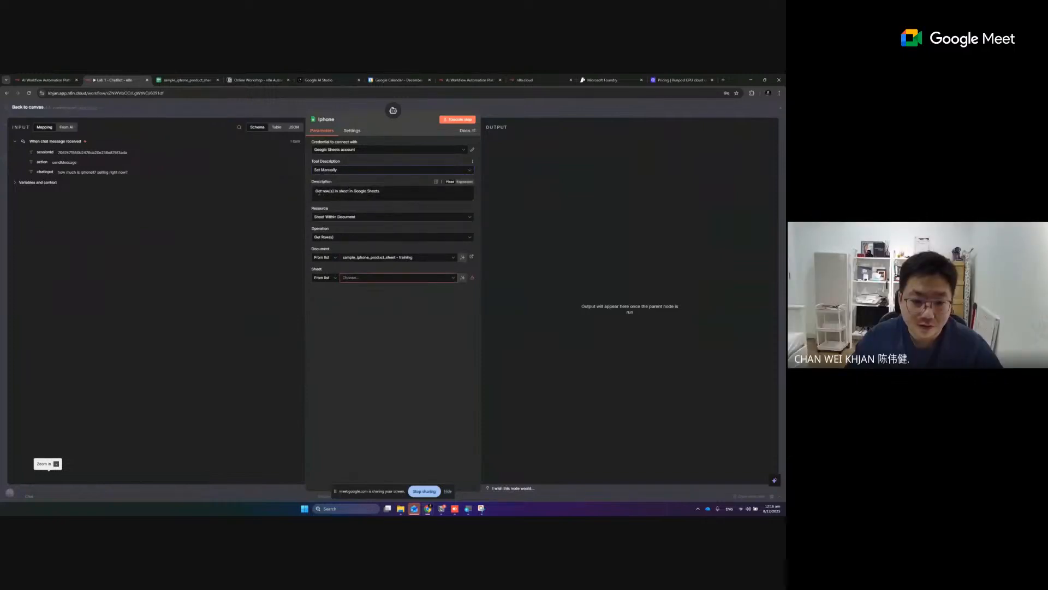
Replace the default tool description with "Iphone Stock listing with balance and unit price information".
left_click_drag(315, 191, 375, 192)
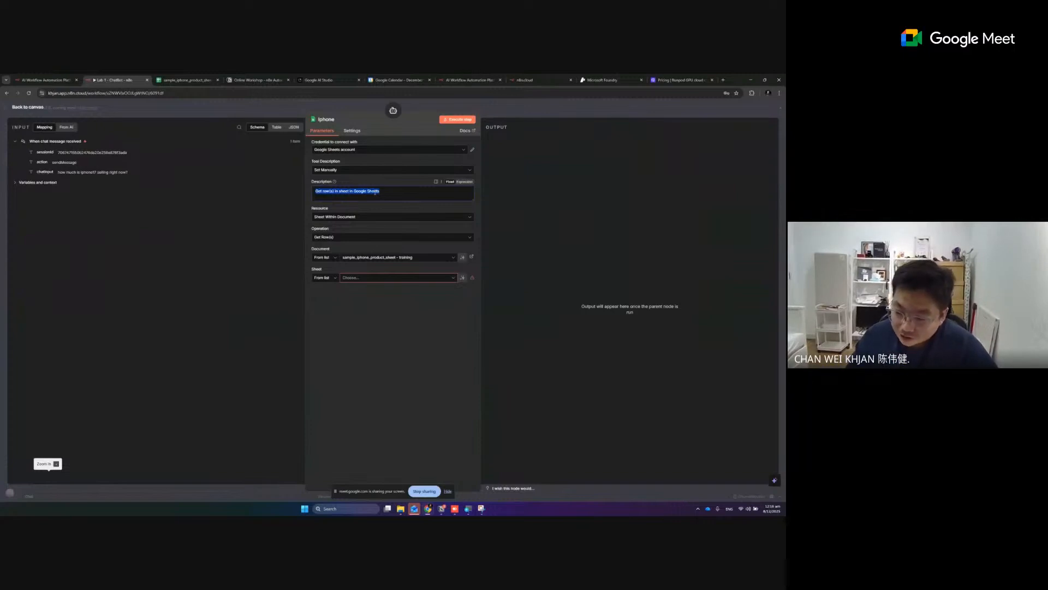
left_click(333, 191)
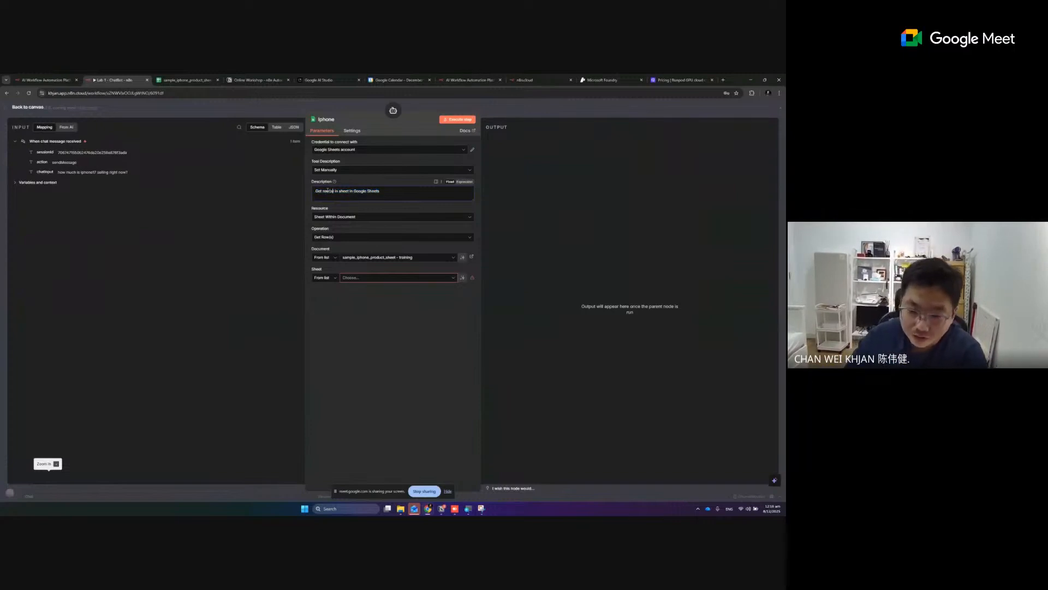
left_click_drag(327, 193, 397, 192)
double_click(394, 192)
triple_click(346, 193)
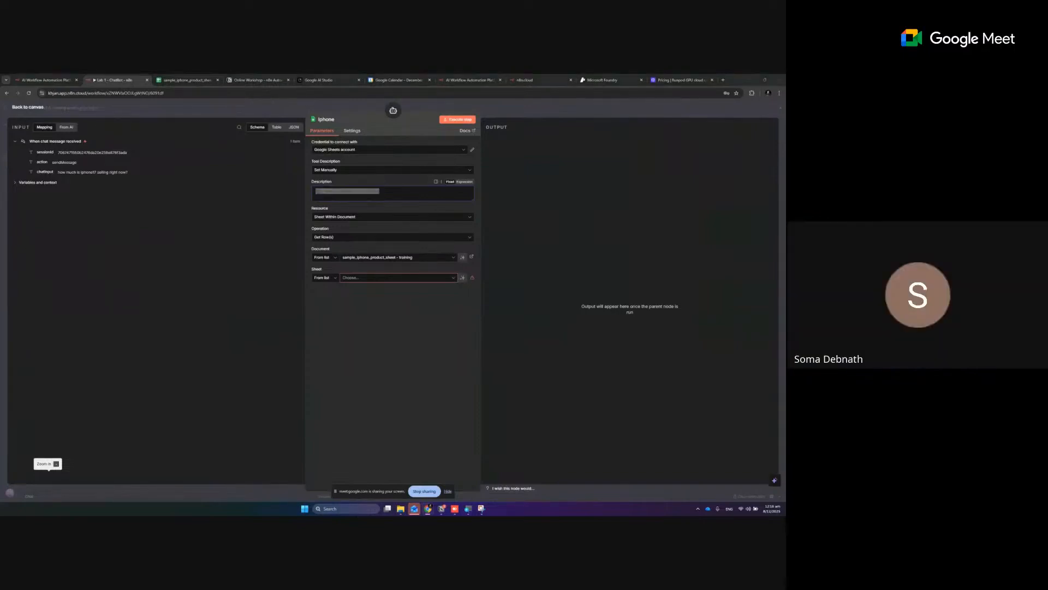
triple_click(331, 194)
key("ctrl+v")
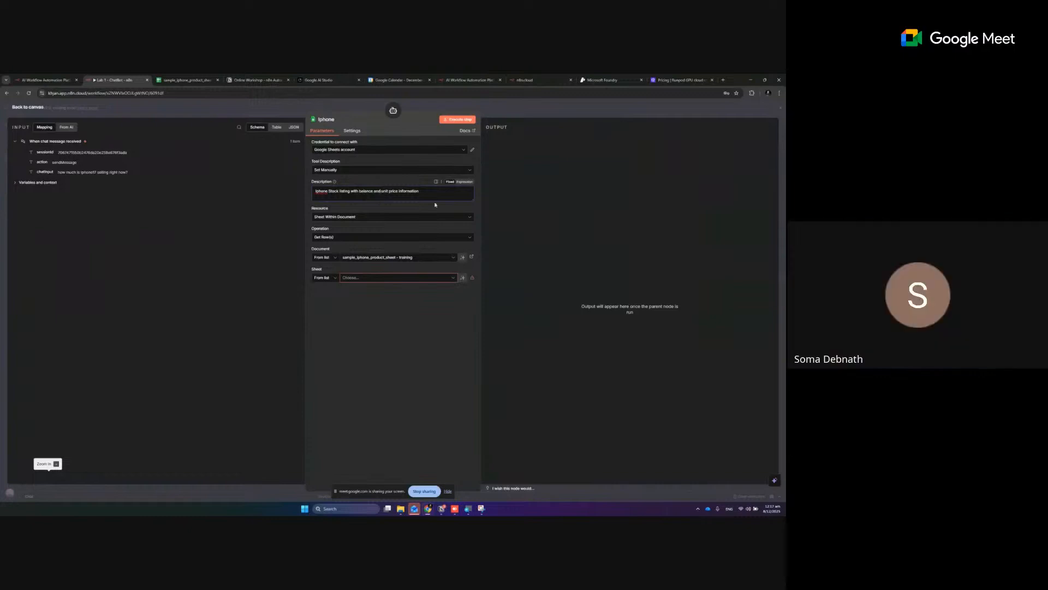
Switch to the iPhone product spreadsheet, copy its sharing link and close the sharing settings.
left_click(185, 80)
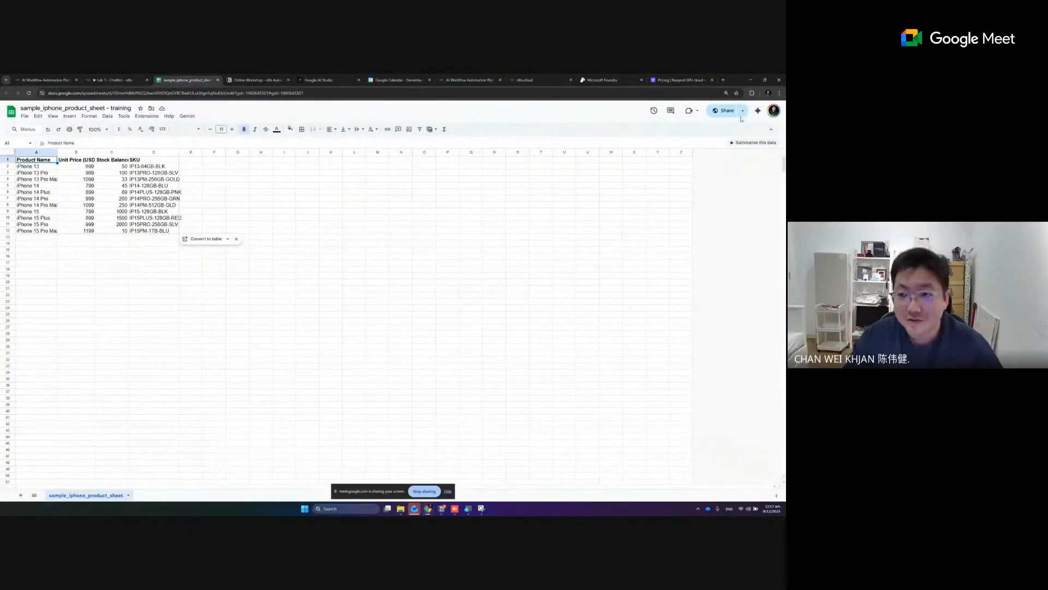
left_click(725, 110)
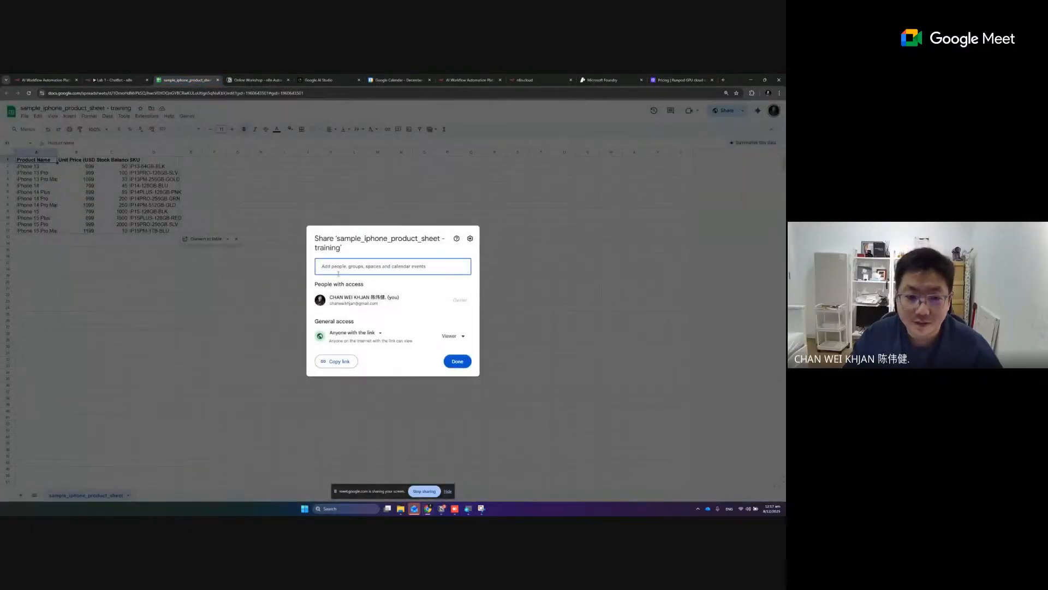
left_click(336, 363)
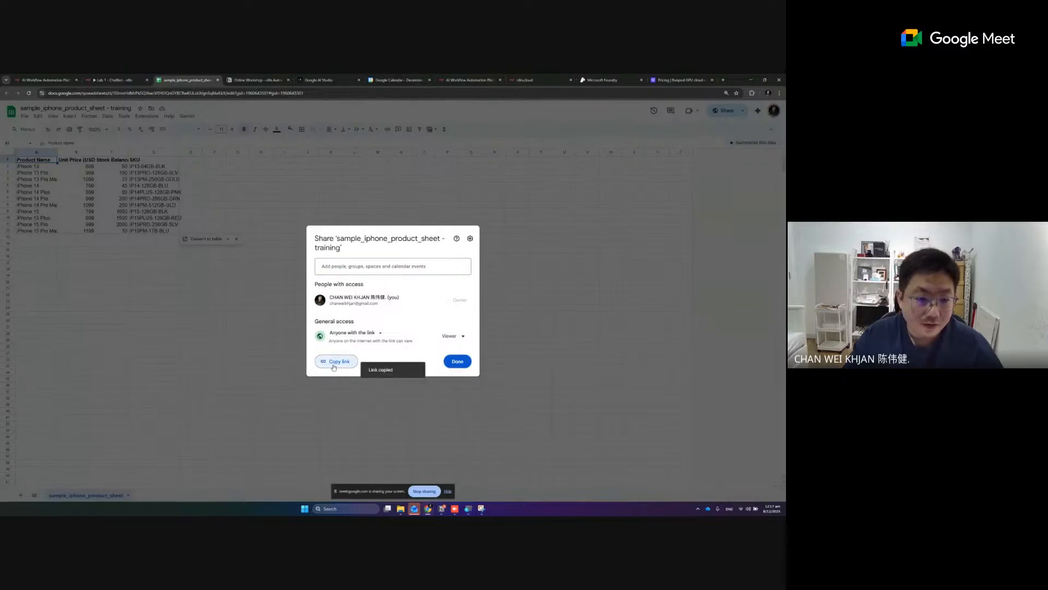
left_click(335, 219)
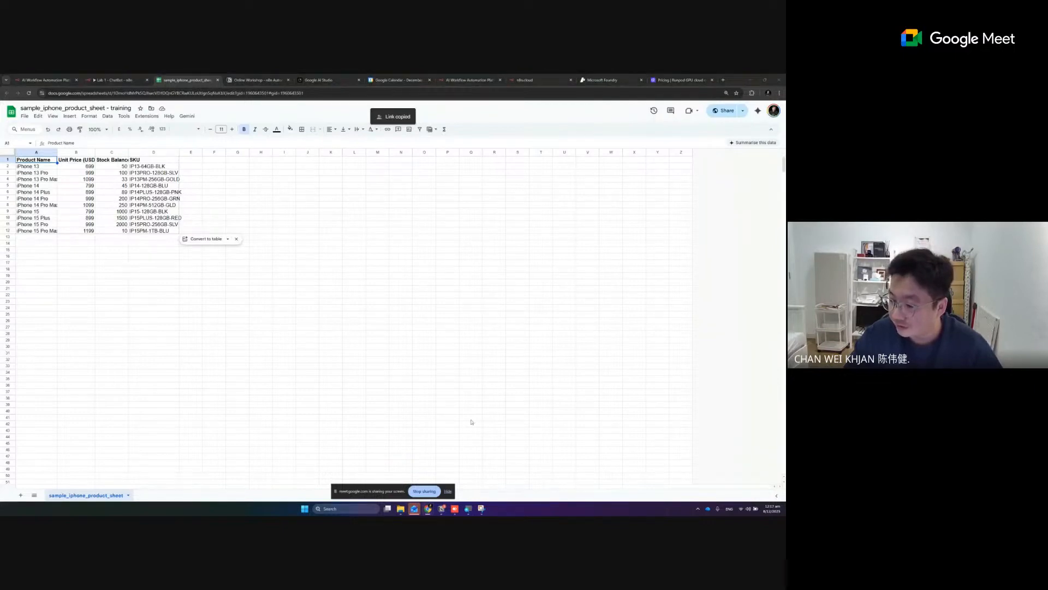
Fit all columns of the iPhone product sheet to the width of their contents.
left_click(225, 303)
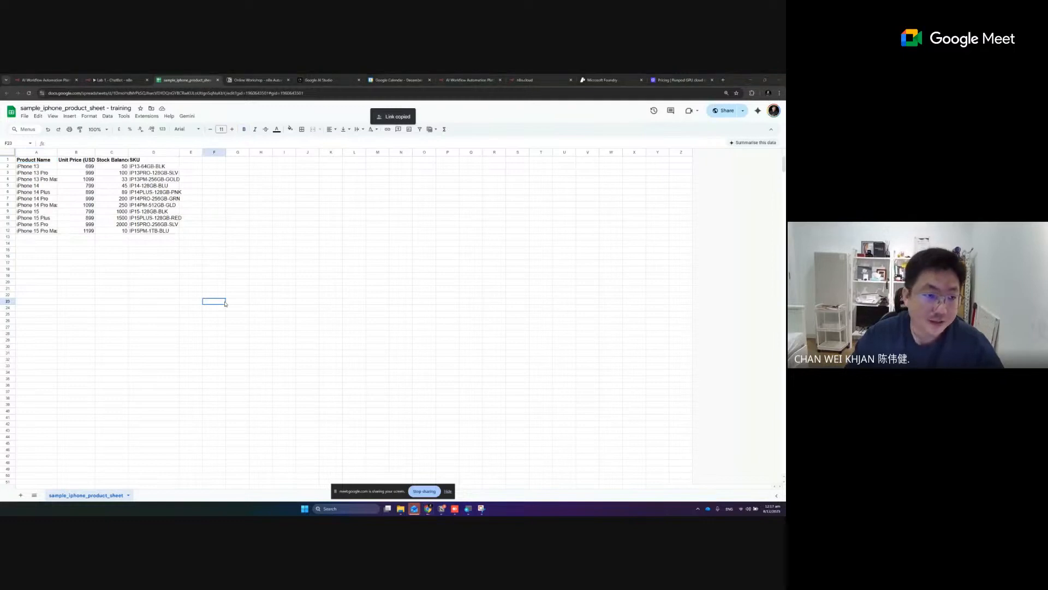
key("super")
key("super")
key("ctrl+plus")
key("ctrl+plus")
key("ctrl+plus")
key("ctrl+plus")
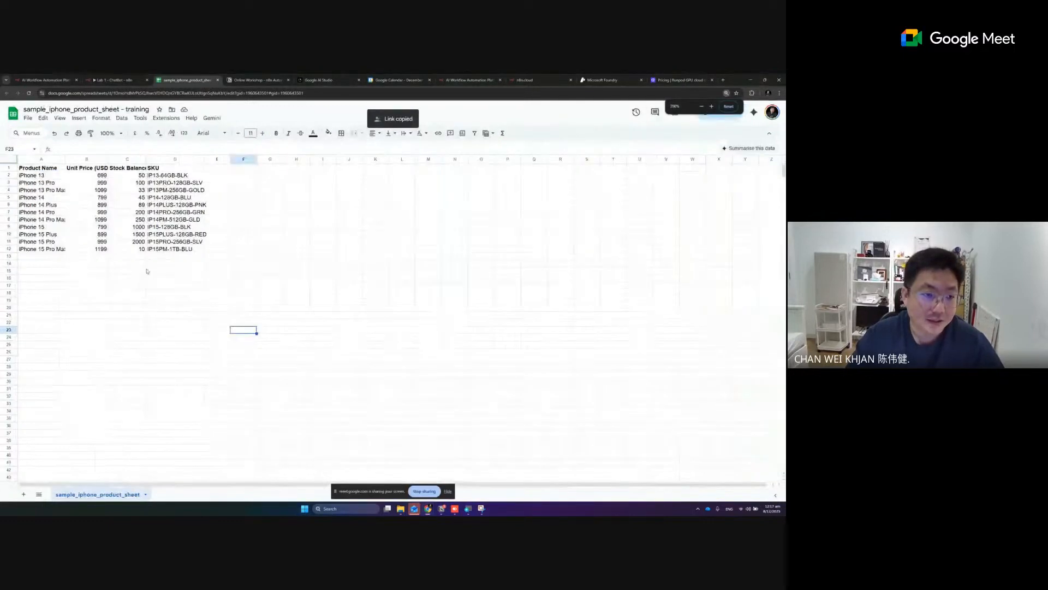
left_click(19, 195)
double_click(104, 195)
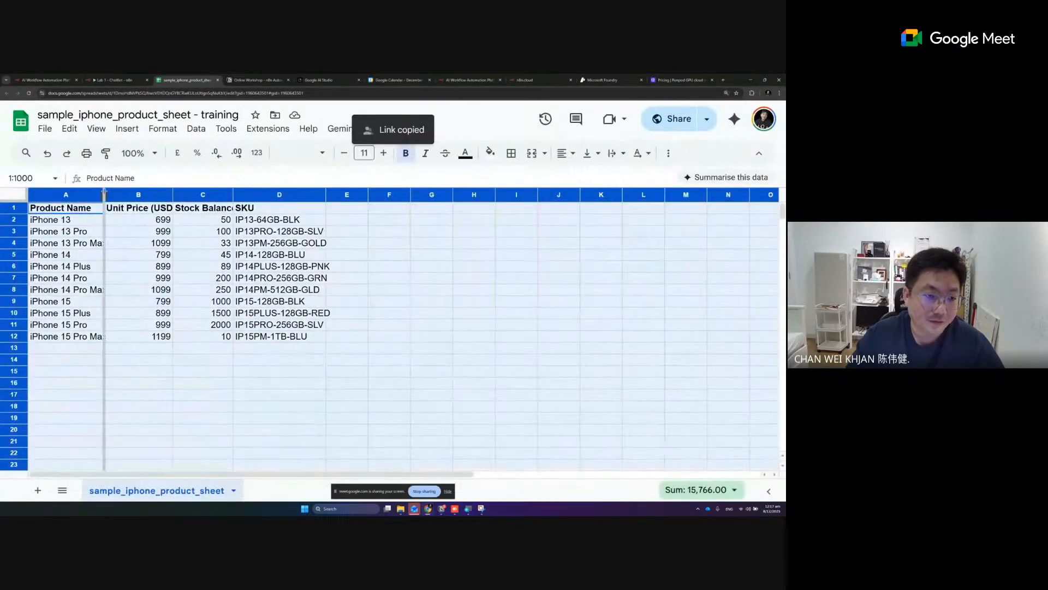
left_click(296, 239)
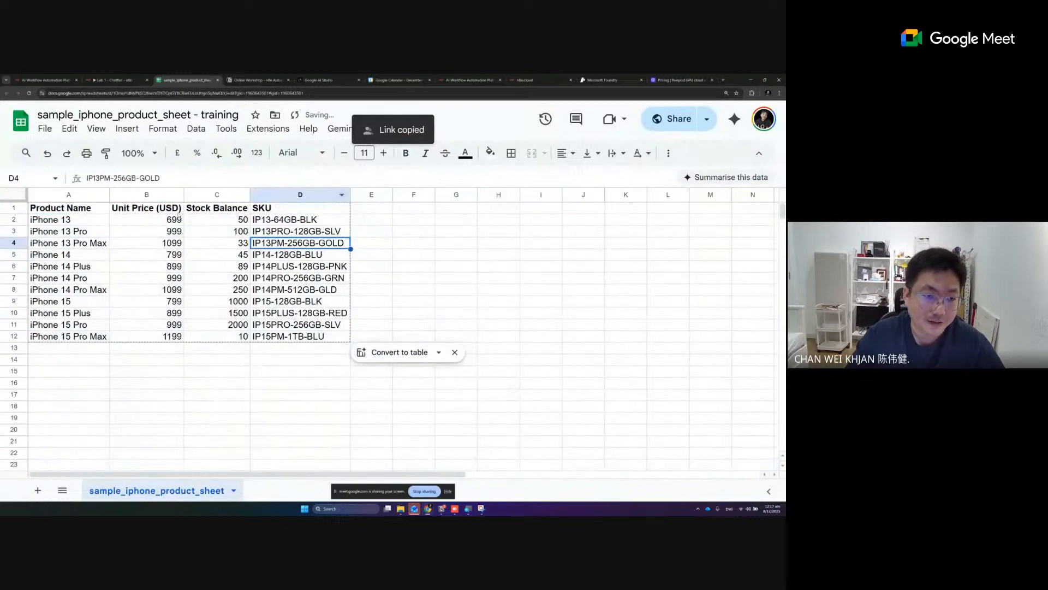
Examine the Unit Price (USD), Stock Balance and SKU columns of the iPhone product sheet.
left_click(158, 209)
left_click(229, 209)
left_click(311, 232)
left_click(401, 264)
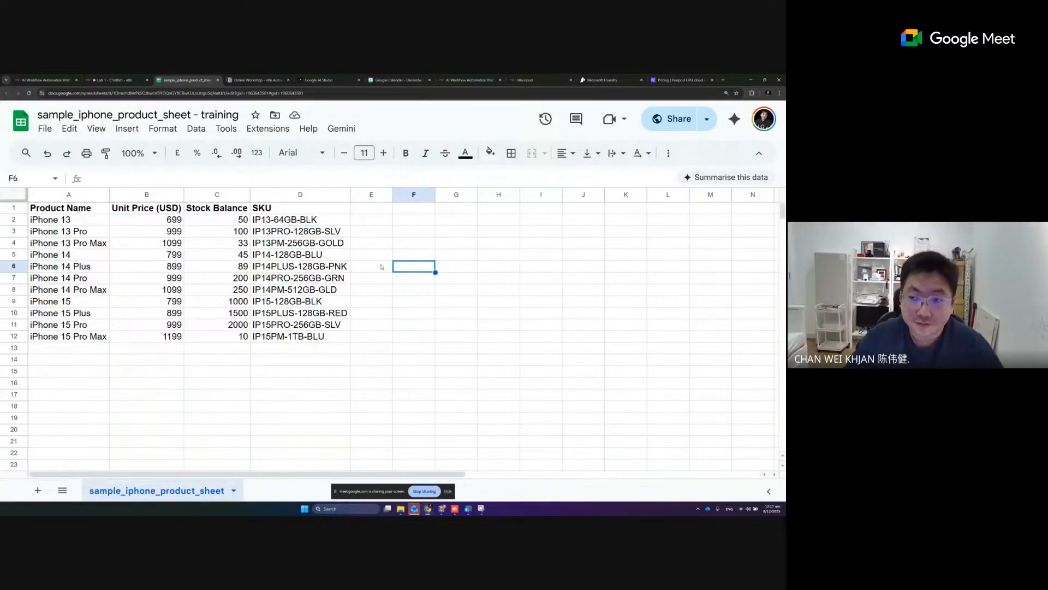
scroll(381, 267, "down", 1)
scroll(381, 266, "down", 3)
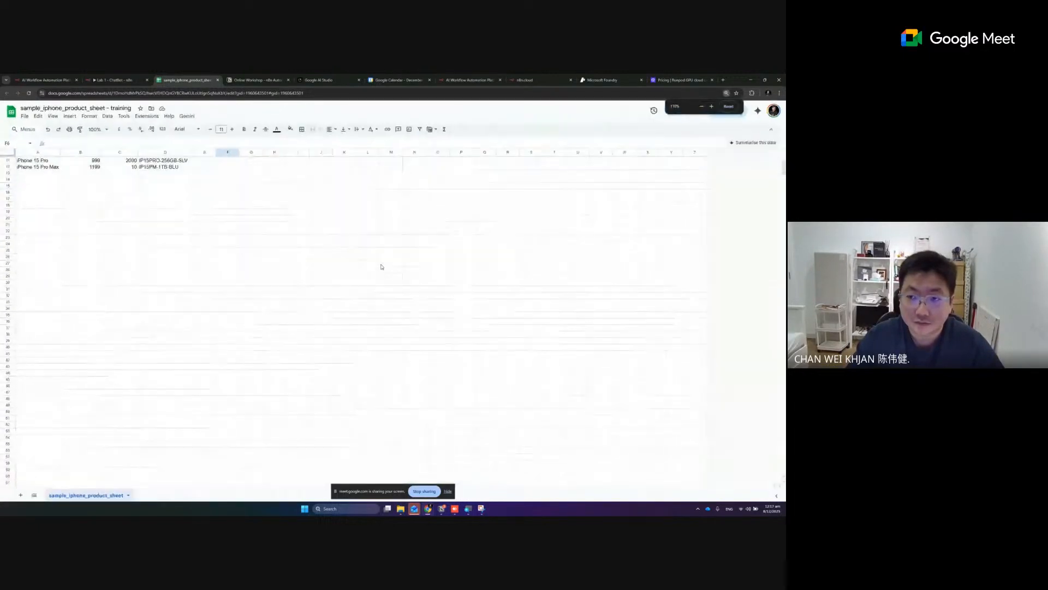
scroll(382, 267, "down", 2)
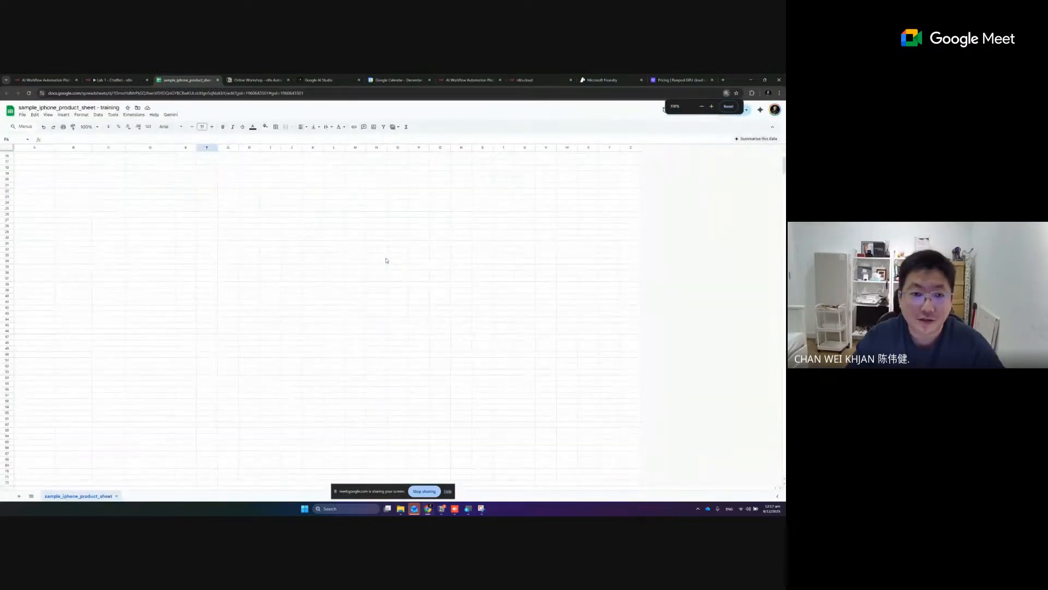
Copy the full web address of the iPhone product spreadsheet.
left_click(115, 93)
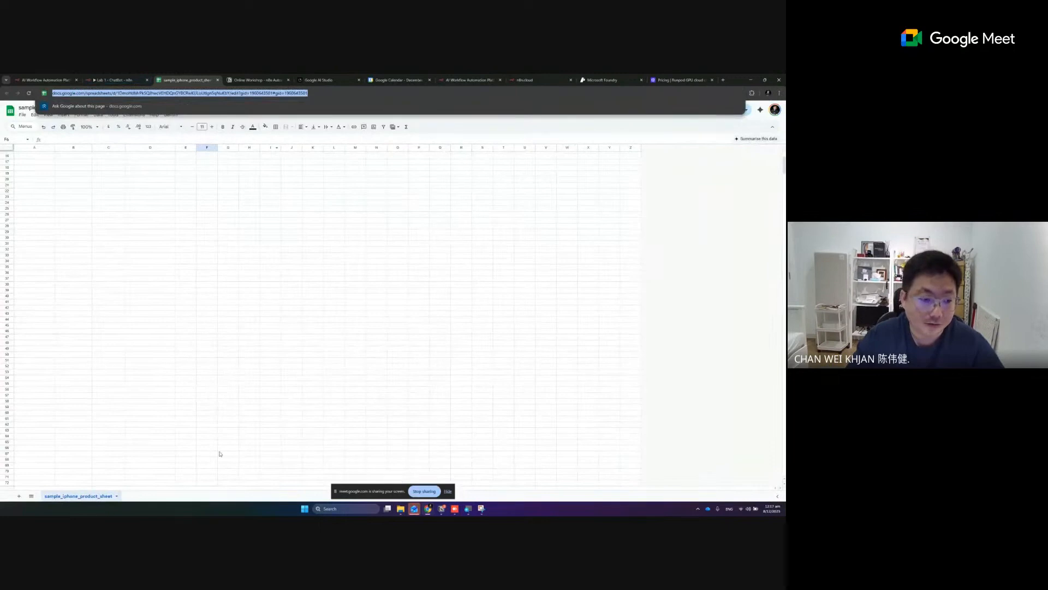
scroll(208, 445, "up", 5)
left_click(132, 219)
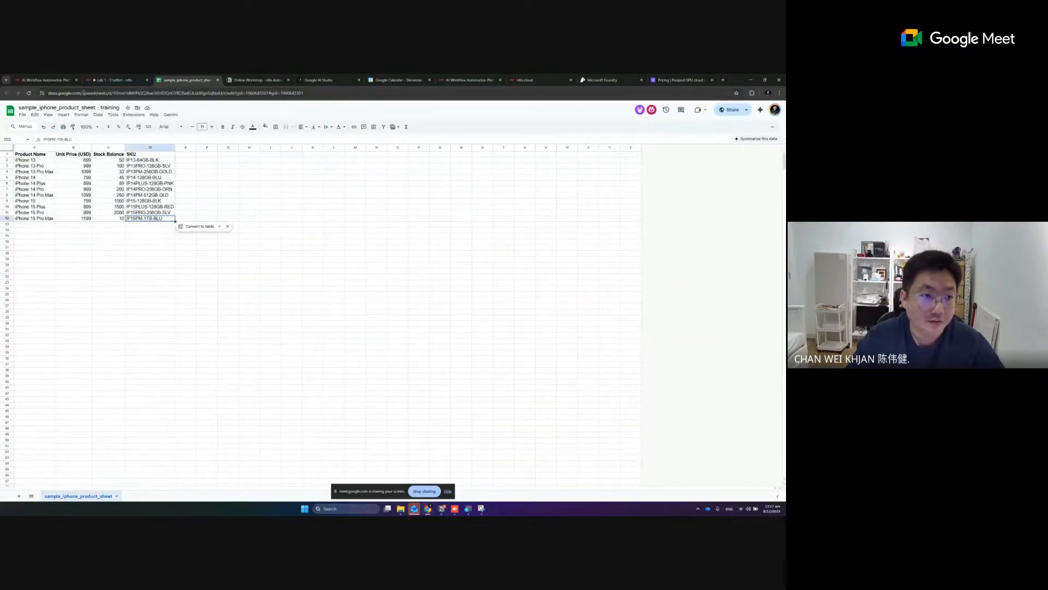
double_click(84, 93)
triple_click(84, 93)
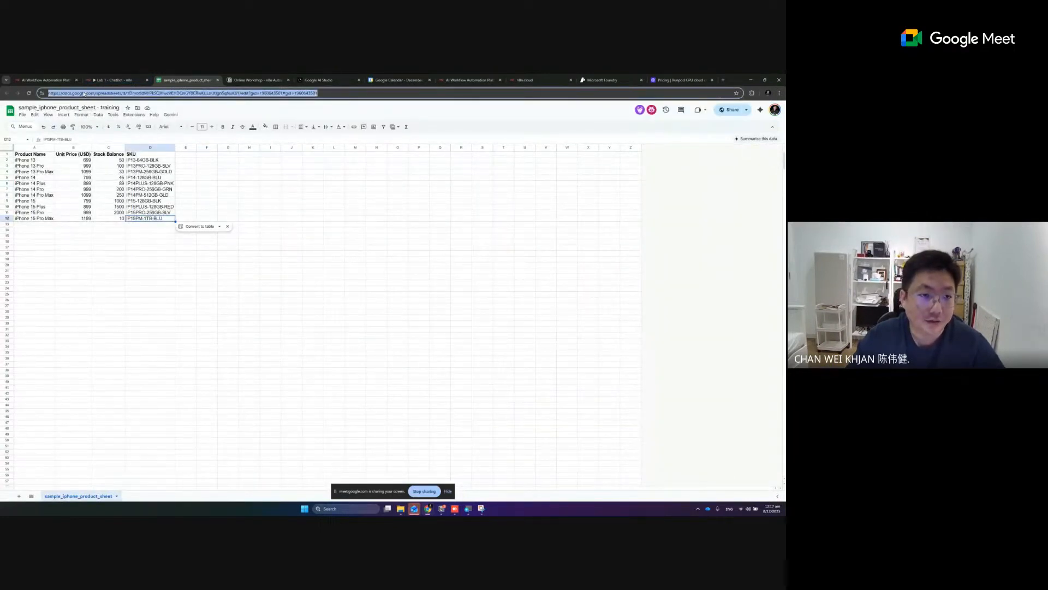
Return to the n8n workflow, set the Iphone tool's Document selection to By URL and paste the spreadsheet's address.
left_click(115, 80)
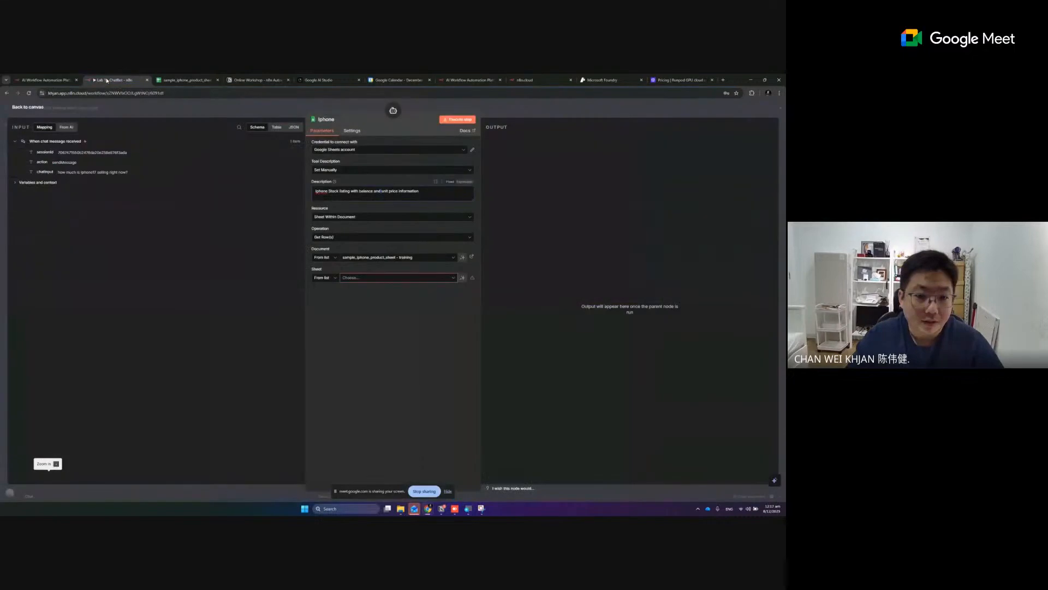
left_click(332, 258)
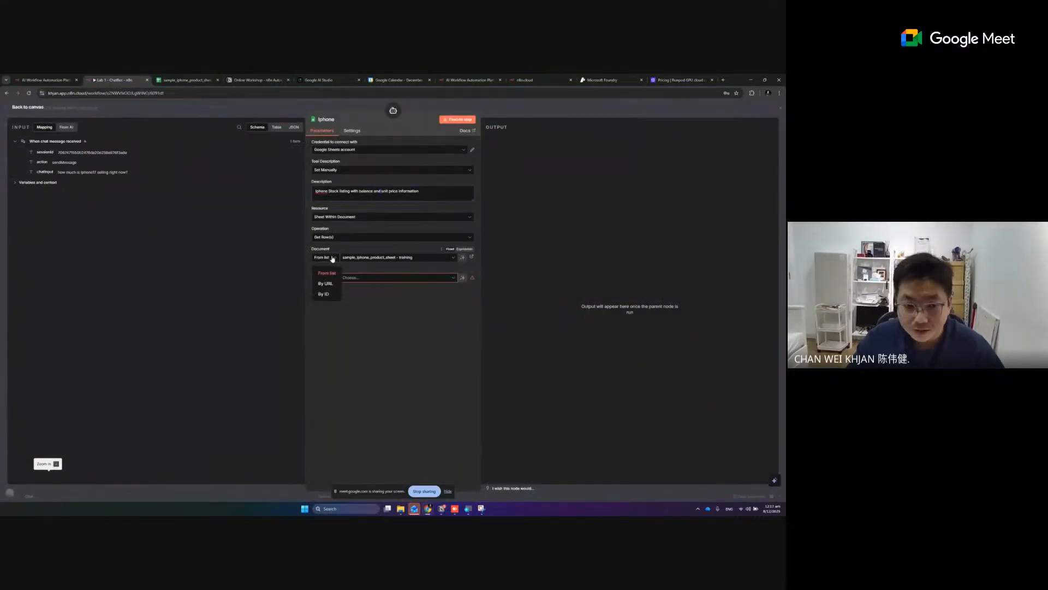
left_click(327, 289)
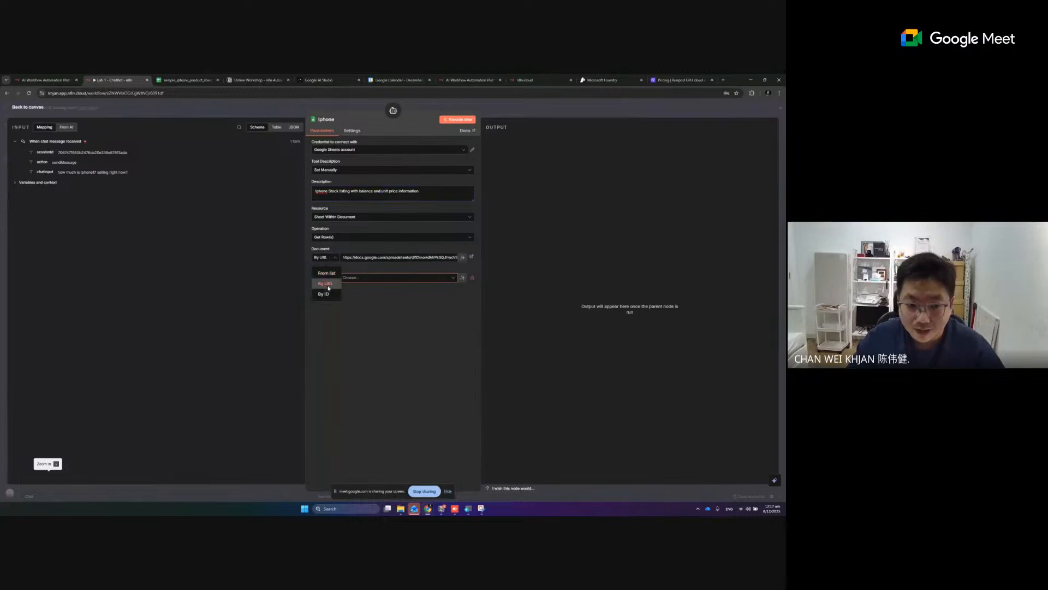
double_click(383, 257)
triple_click(383, 257)
key("ctrl+v")
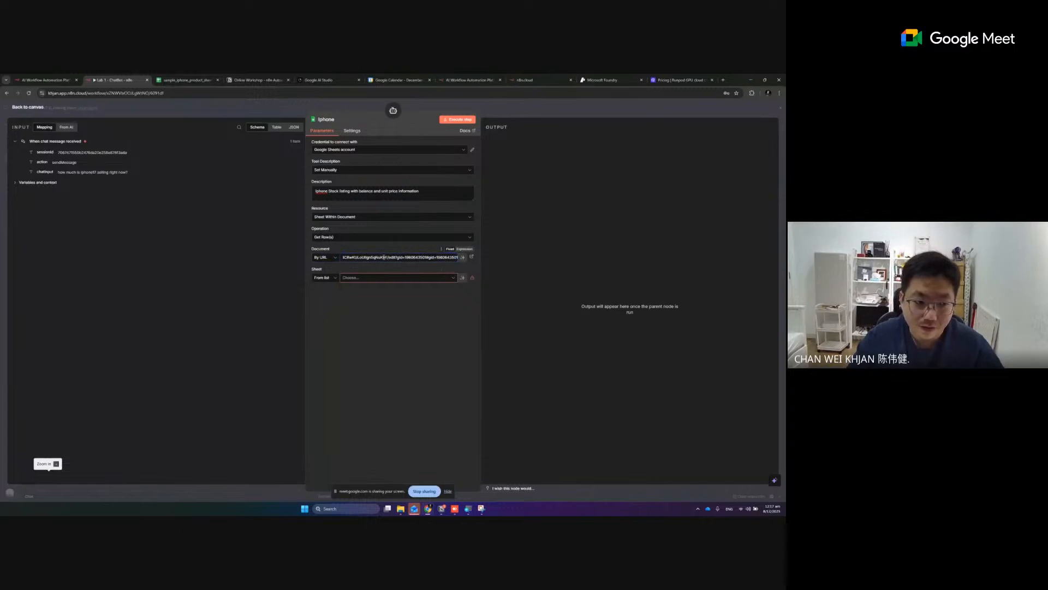
left_click(323, 259)
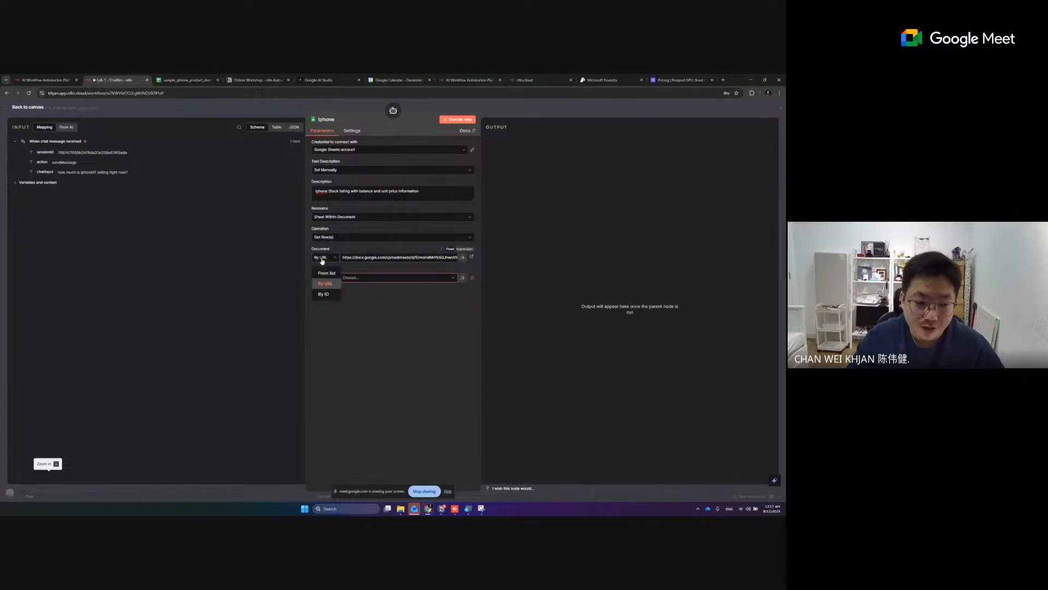
left_click(329, 284)
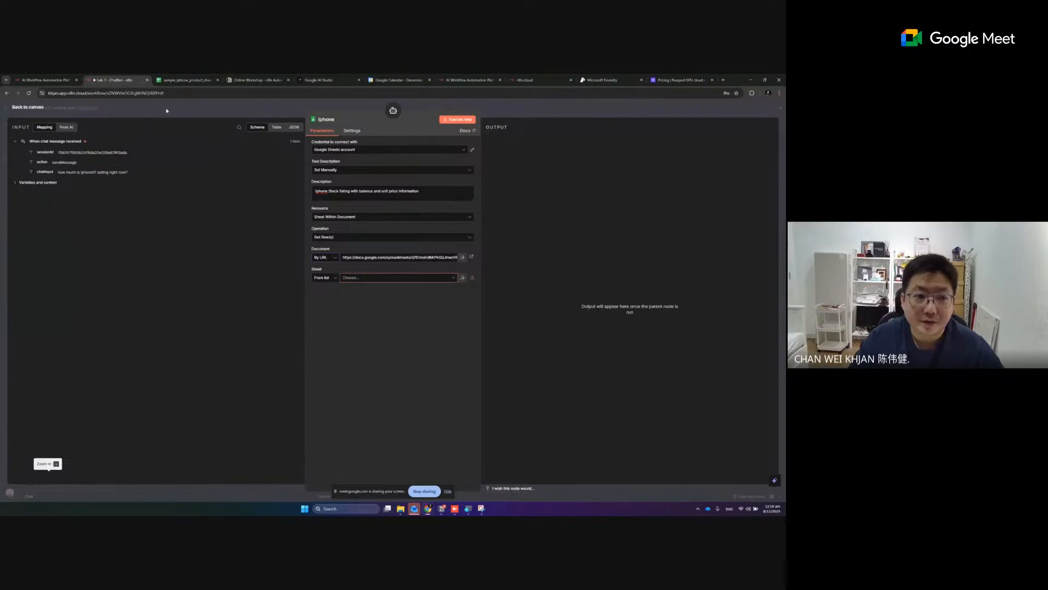
Switch to the iPhone product spreadsheet in Google Sheets, give anyone with the link the Editor role and copy the sharing link.
left_click(185, 80)
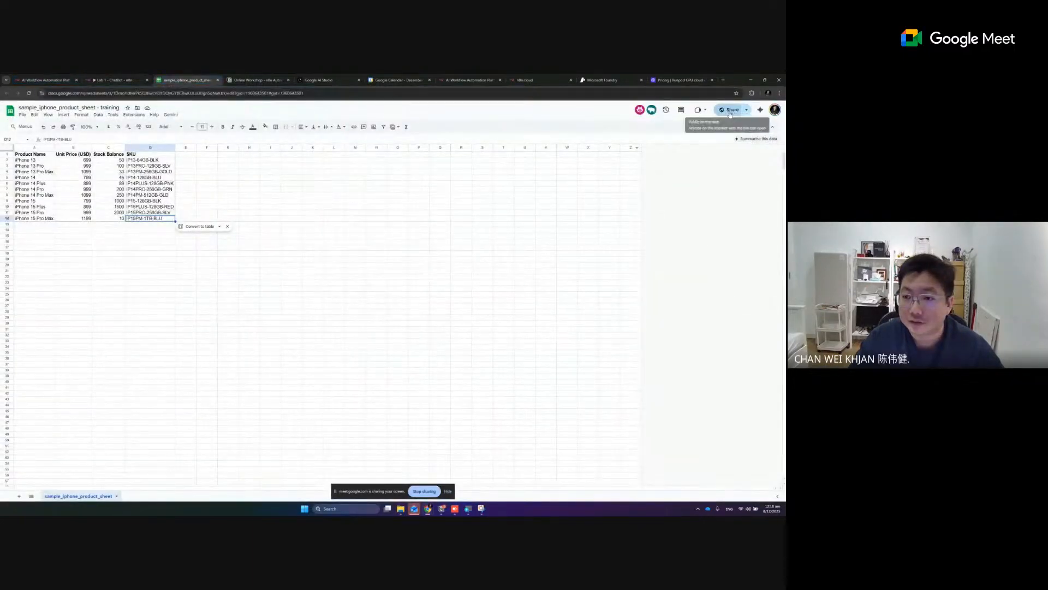
left_click(730, 112)
left_click(446, 333)
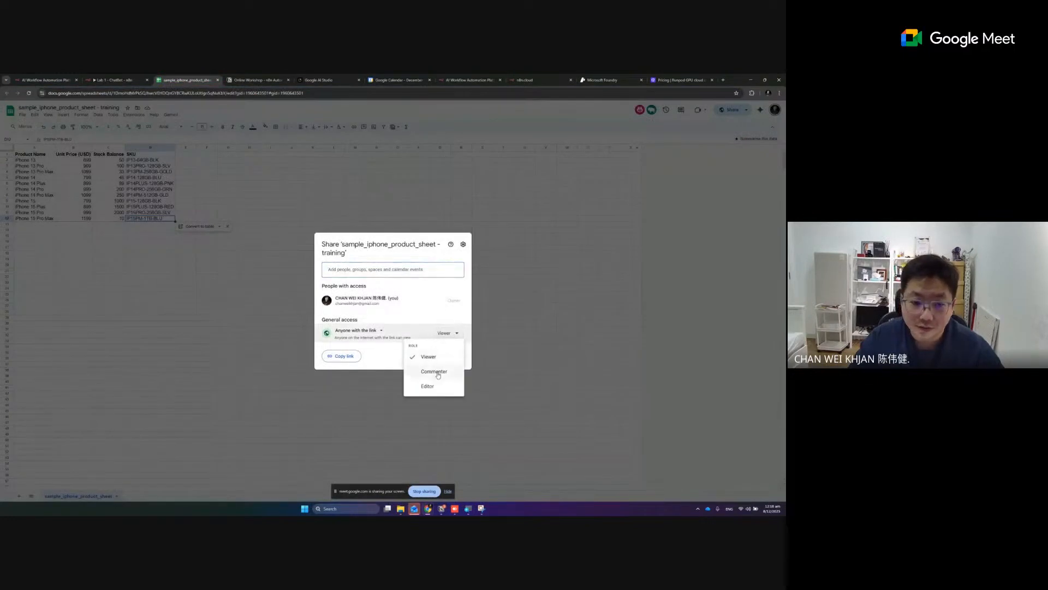
left_click(434, 390)
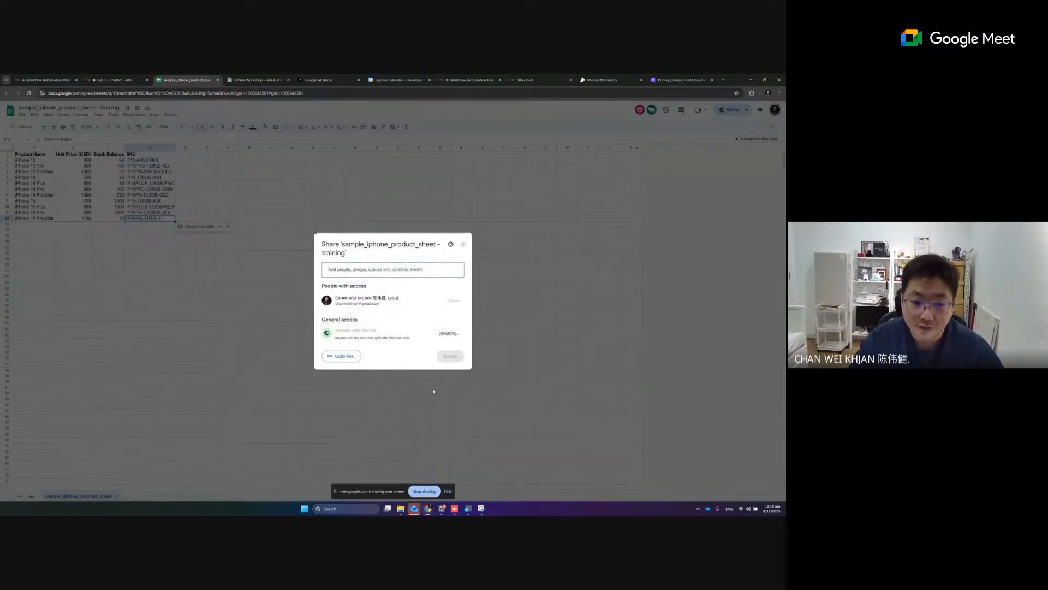
left_click(342, 356)
left_click(452, 356)
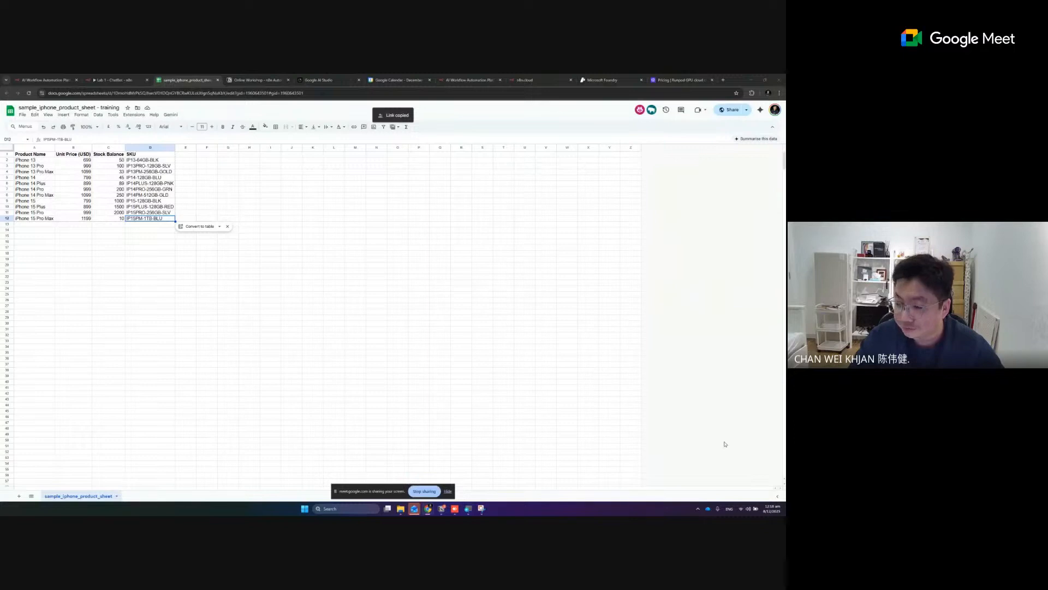
Return to the n8n workflow and set the Iphone tool's Sheet to sample_iphone_product_sheet.
left_click(115, 80)
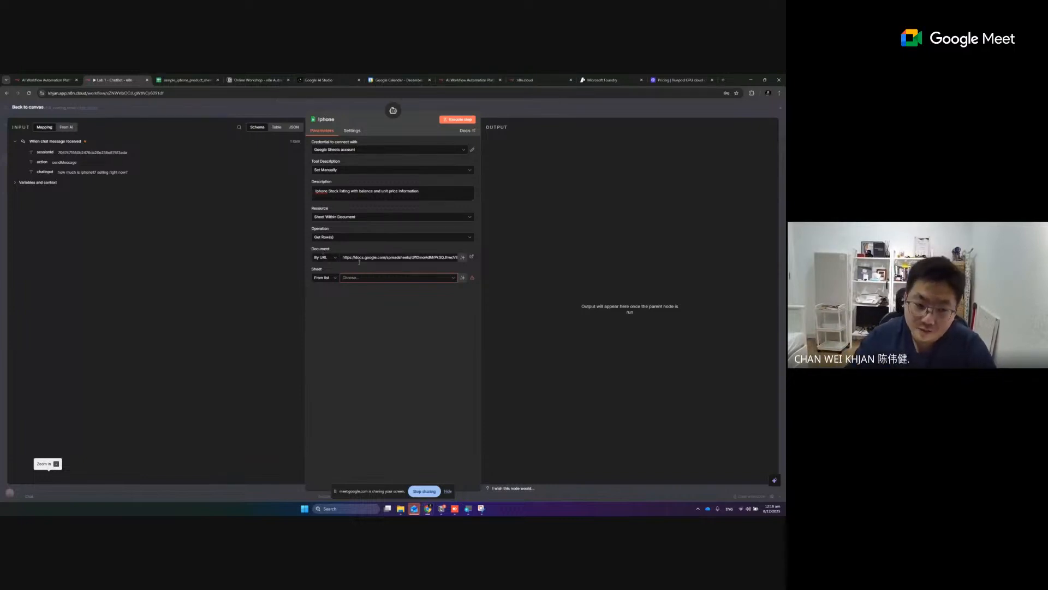
left_click(359, 278)
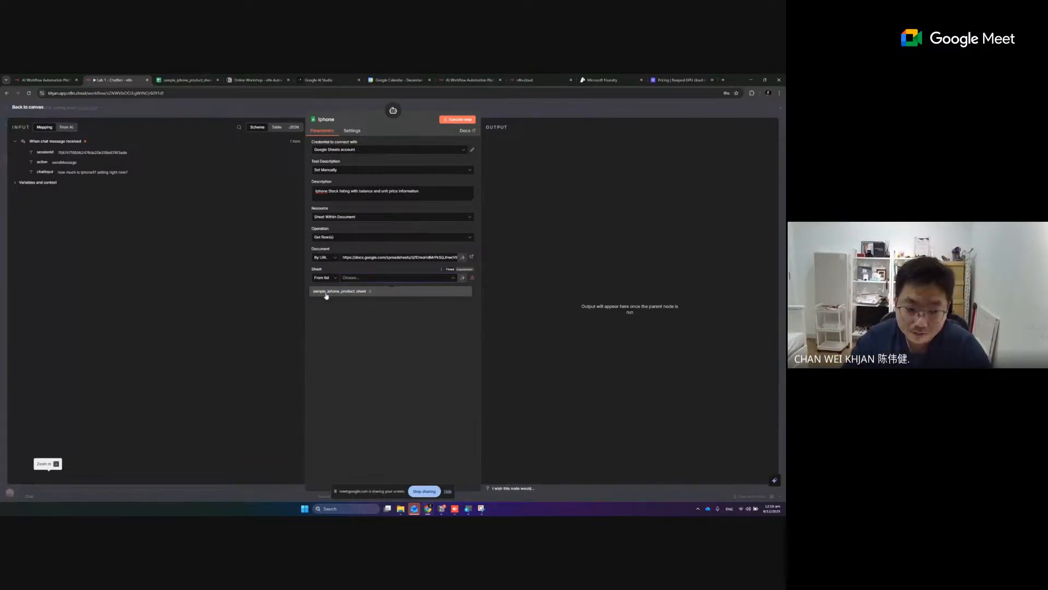
left_click(326, 294)
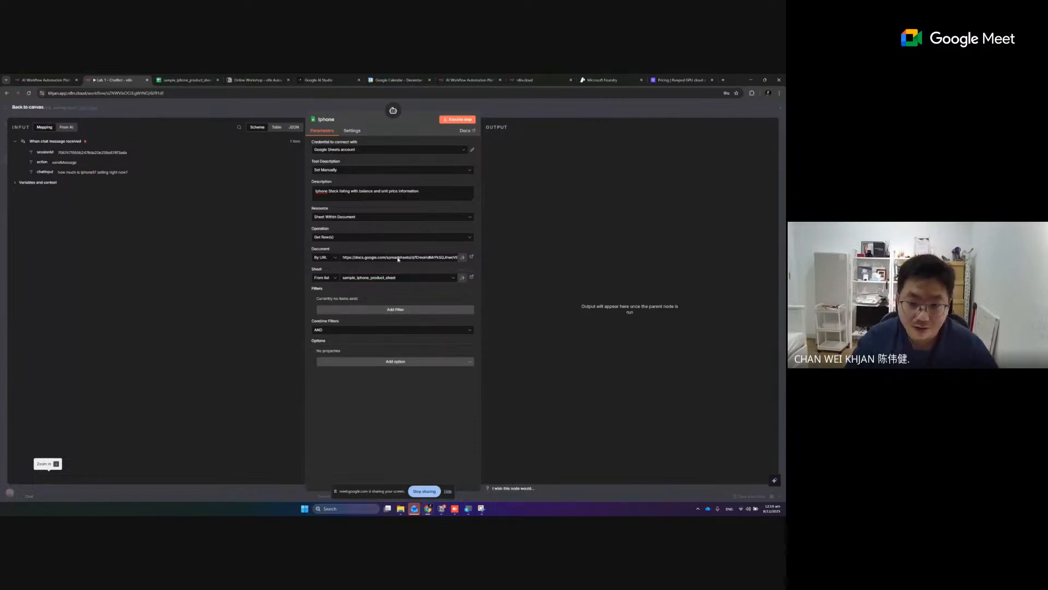
Execute the Iphone tool on its own and examine the returned product rows in the table and schema views.
left_click(457, 122)
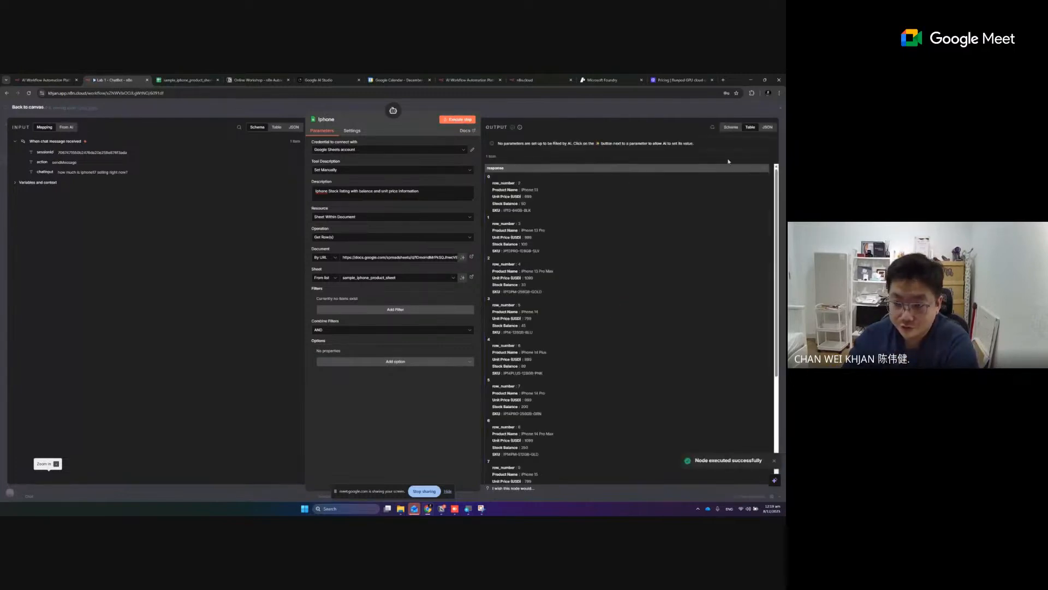
scroll(568, 218, "down", 2)
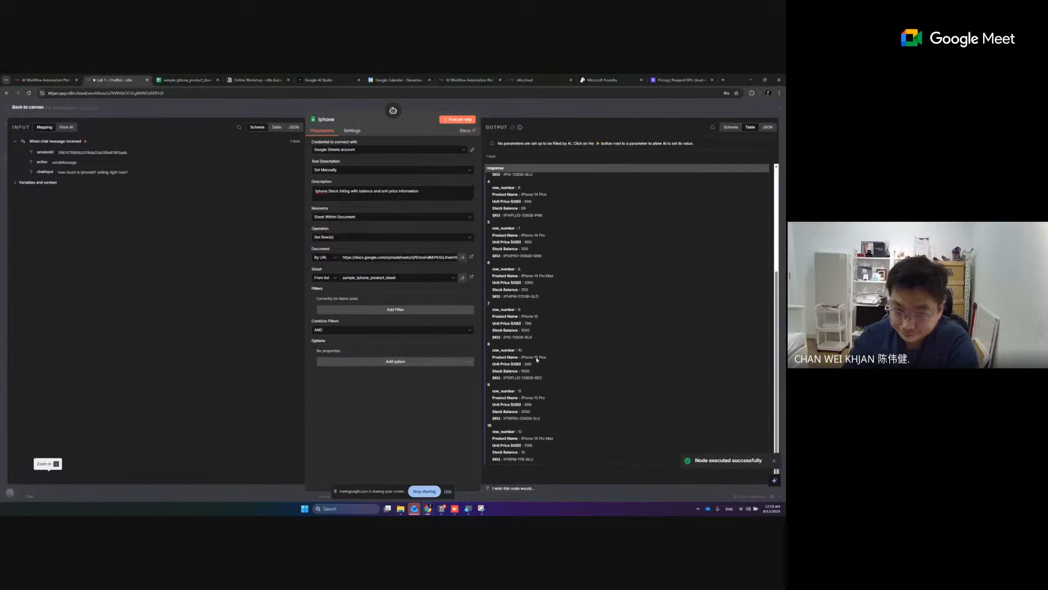
scroll(603, 221, "up", 1)
left_click(731, 129)
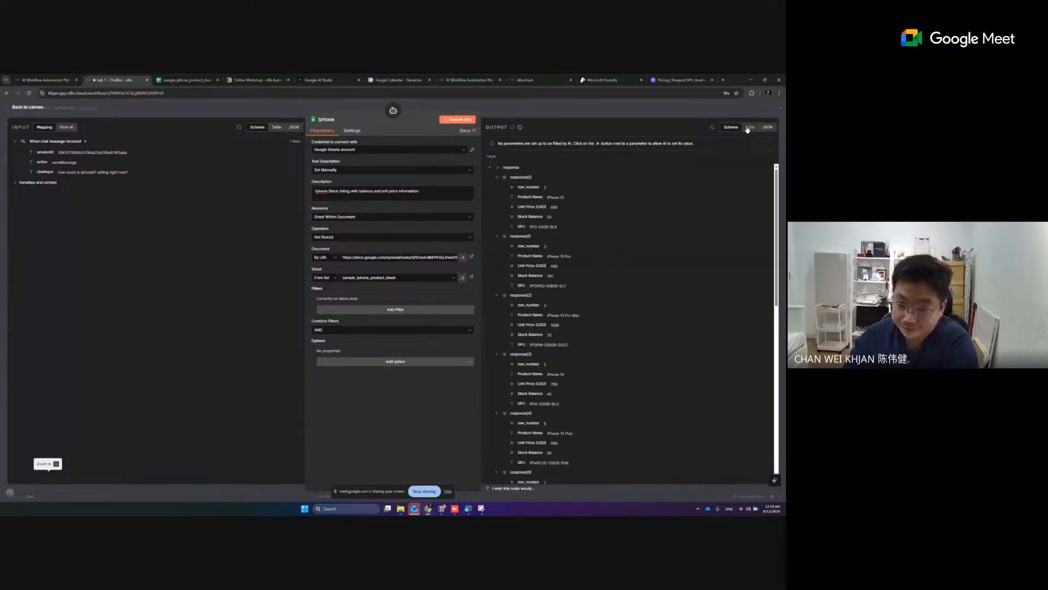
left_click(748, 130)
left_click(731, 128)
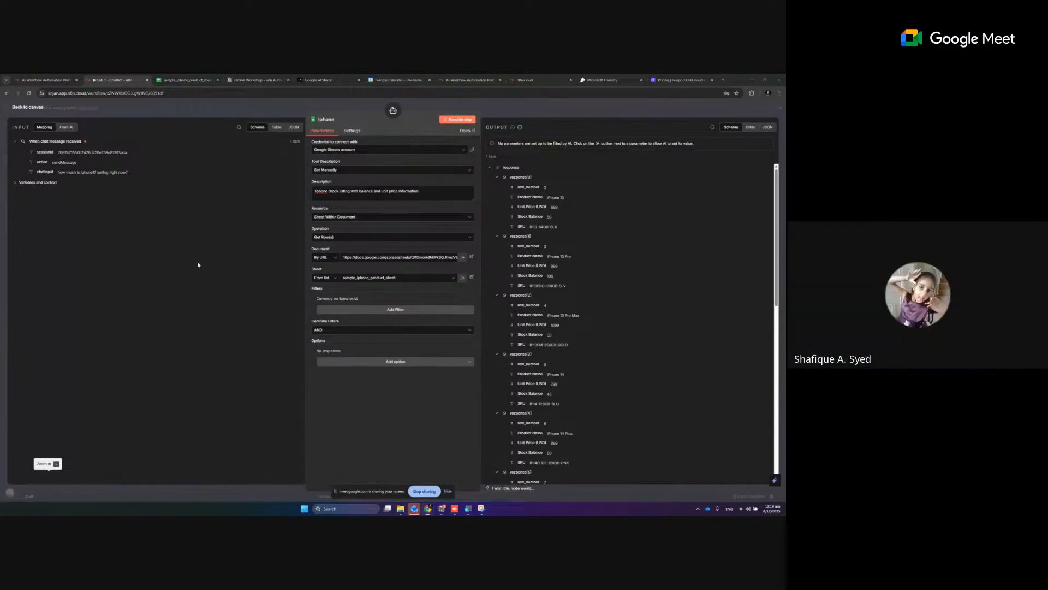
left_click(324, 257)
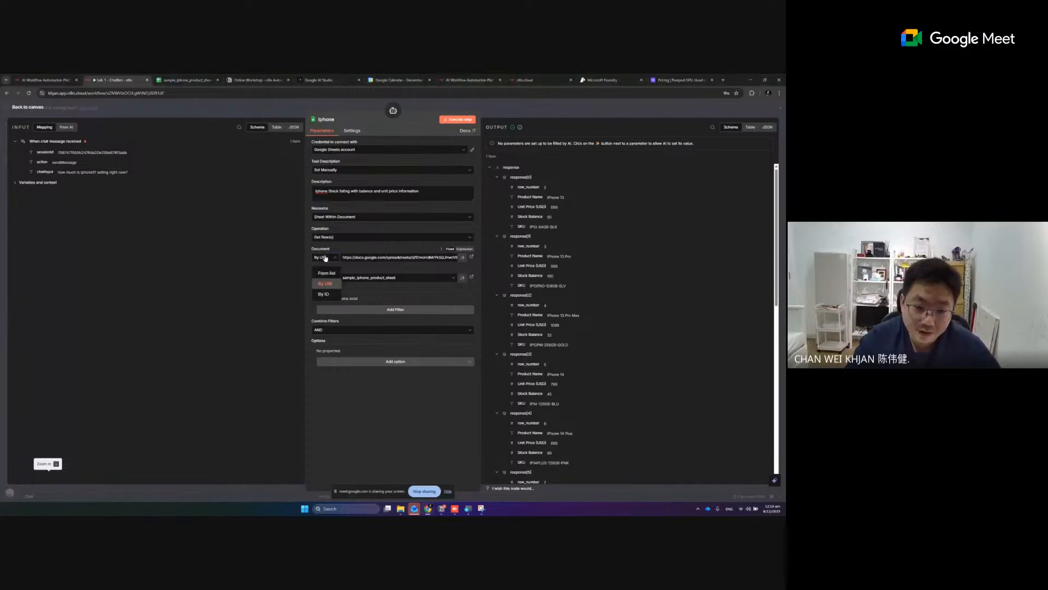
left_click(329, 284)
left_click(334, 260)
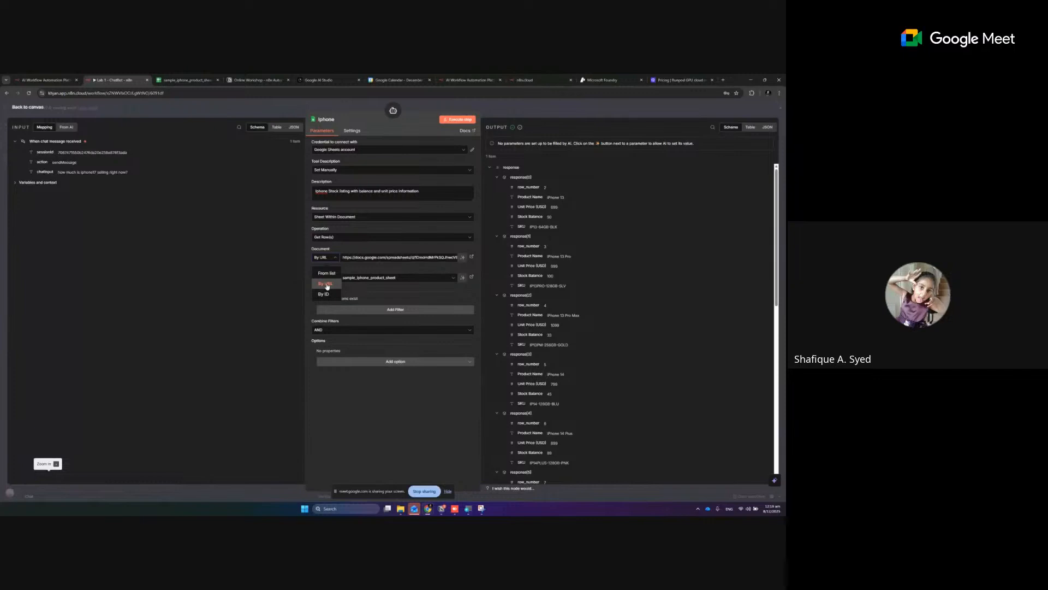
left_click(327, 280)
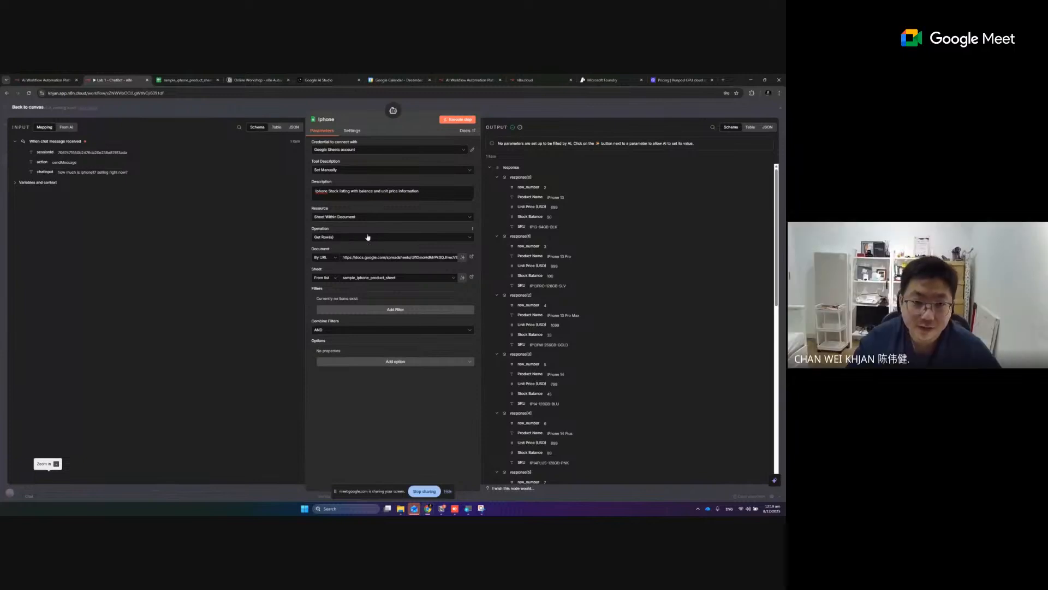
Return to the workflow canvas and delete the Iphone tool node from the AI Agent.
left_click(37, 107)
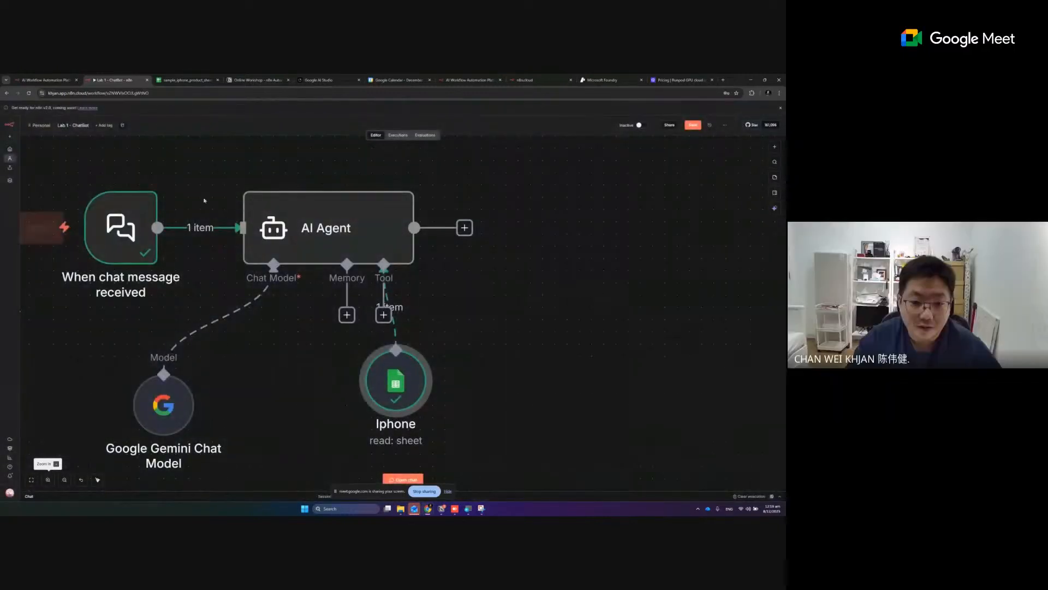
left_click_drag(402, 384, 537, 398)
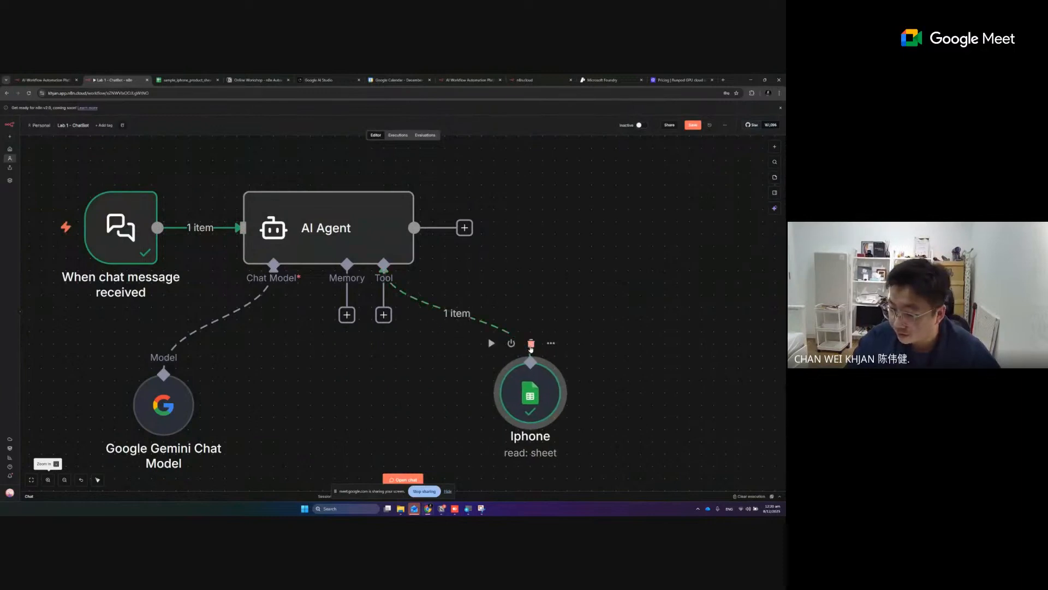
left_click(530, 347)
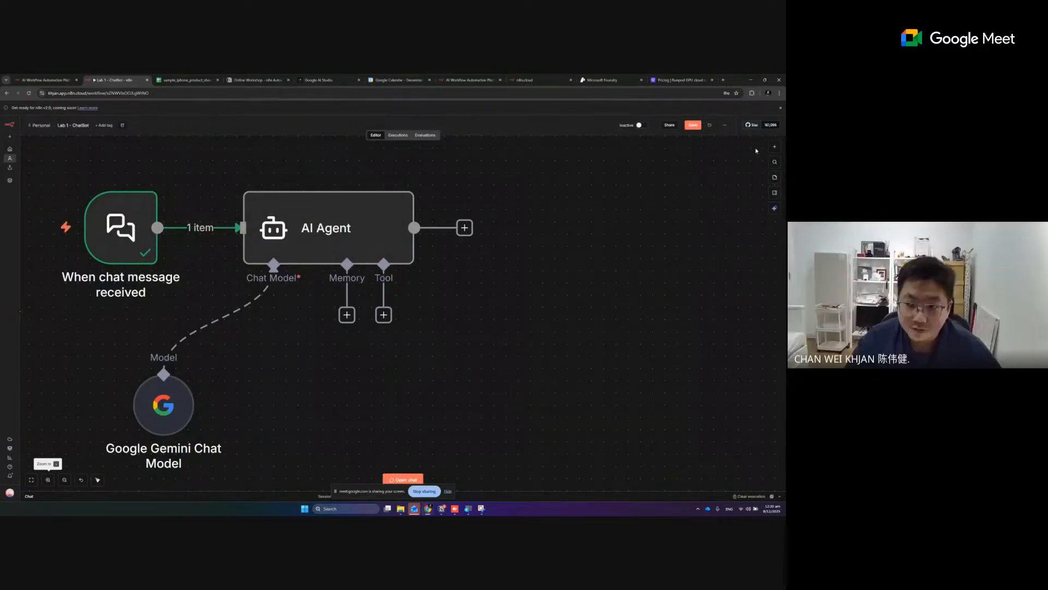
Try adding a standalone Google Sheets Create spreadsheet node beside the AI Agent, and delete it again.
left_click(774, 147)
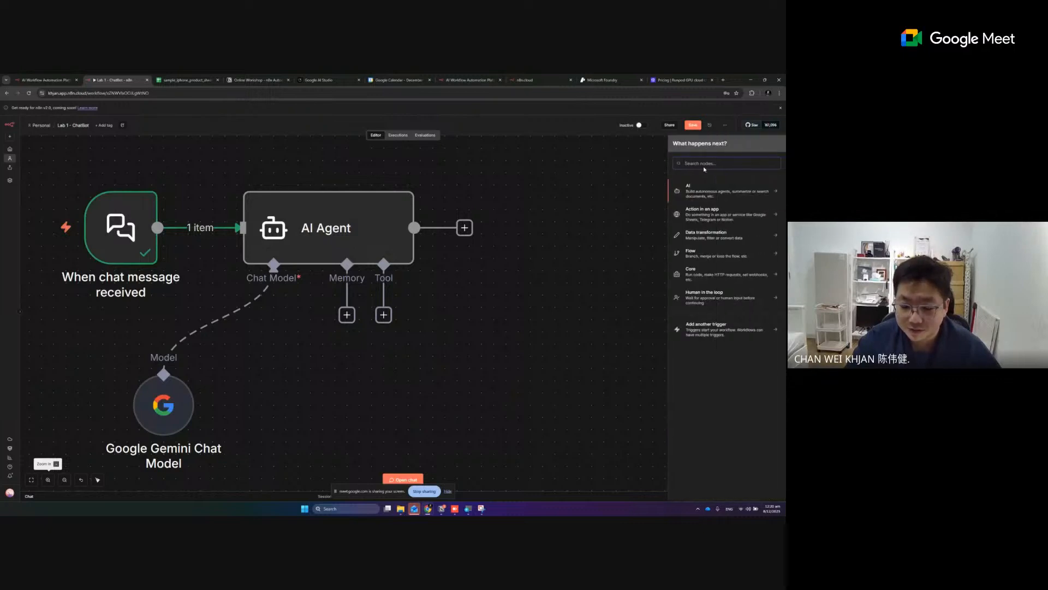
type("sheet")
left_click(714, 186)
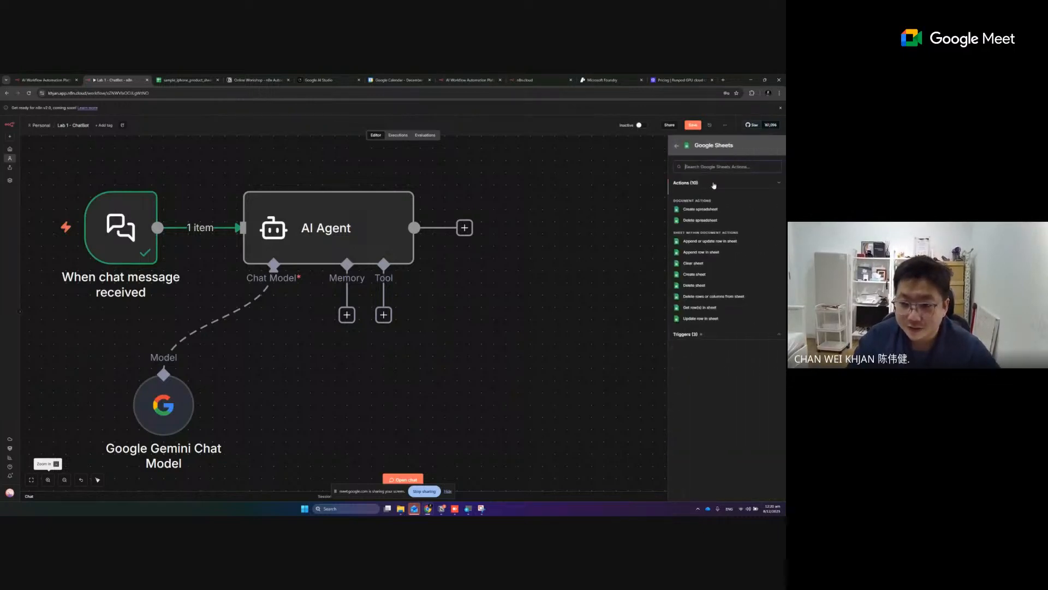
left_click(699, 211)
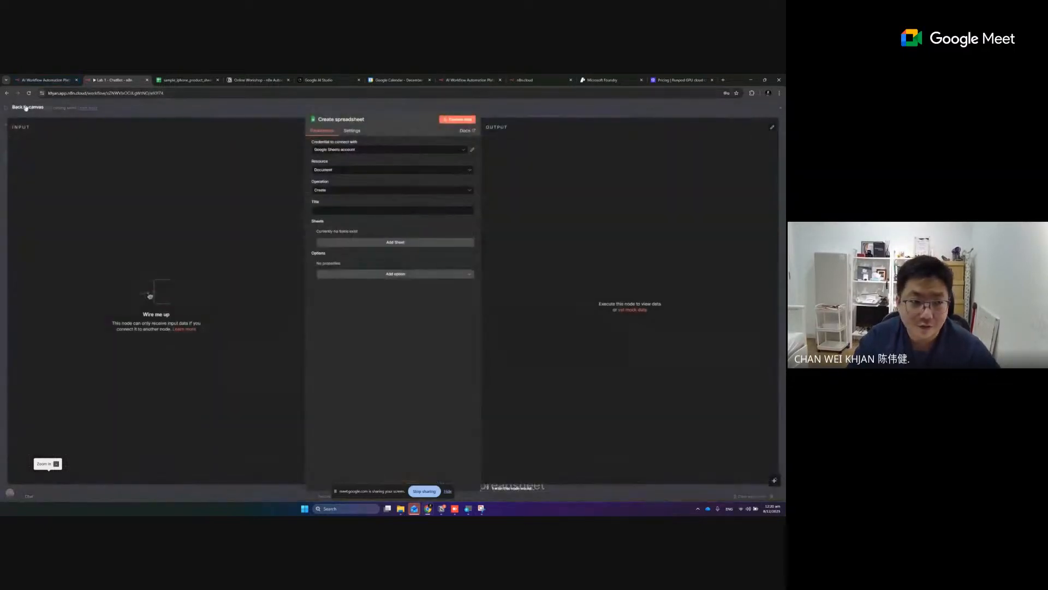
left_click(26, 107)
left_click_drag(484, 433, 536, 227)
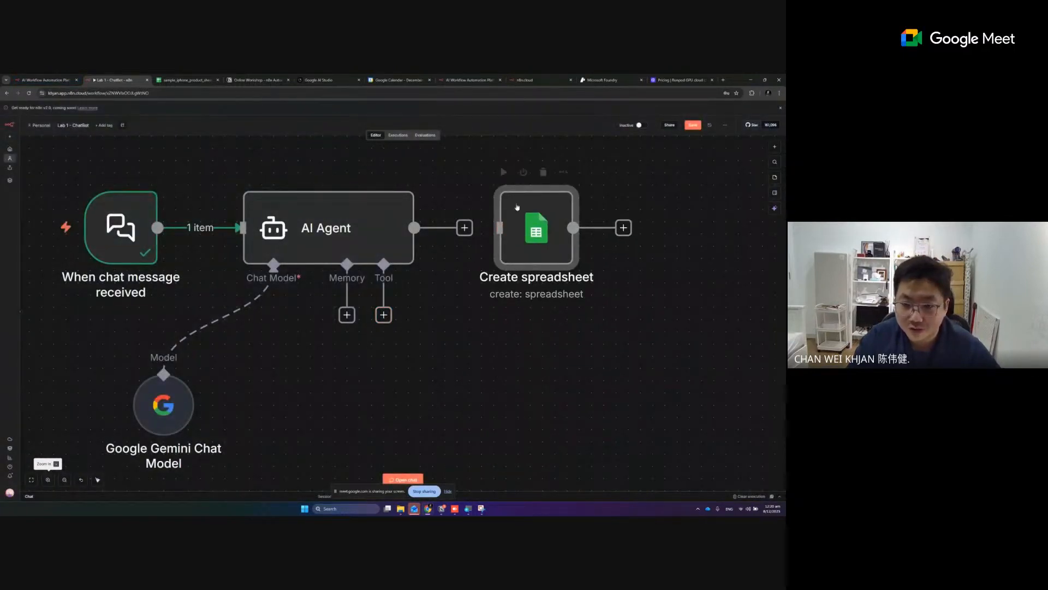
left_click(543, 172)
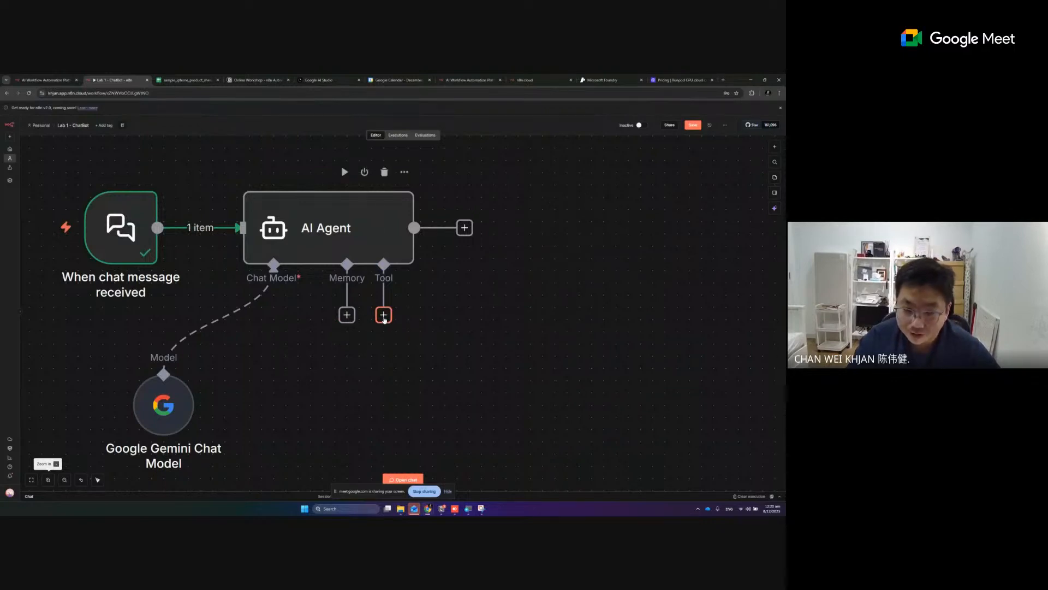
Try attaching a Google Sheets Tool to the AI Agent's Tool input, and remove it from the canvas.
left_click(384, 315)
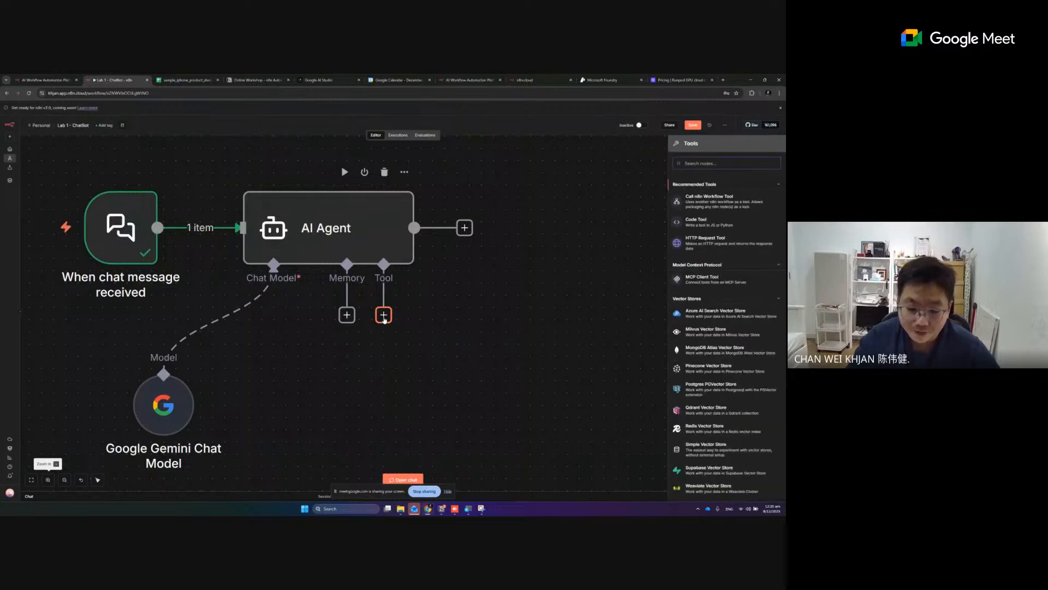
type("sheet")
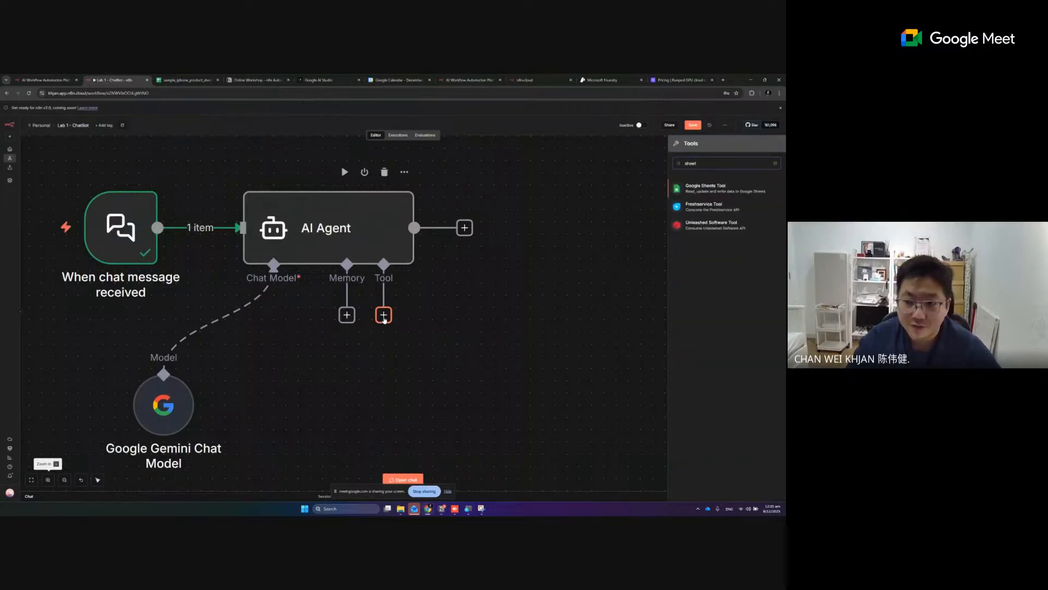
left_click(719, 191)
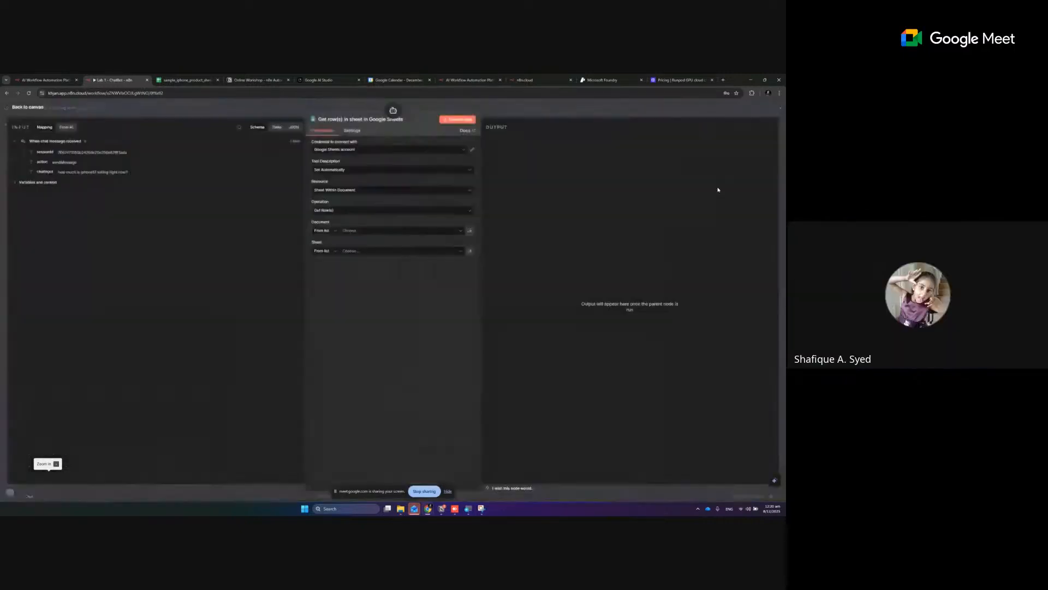
left_click(21, 107)
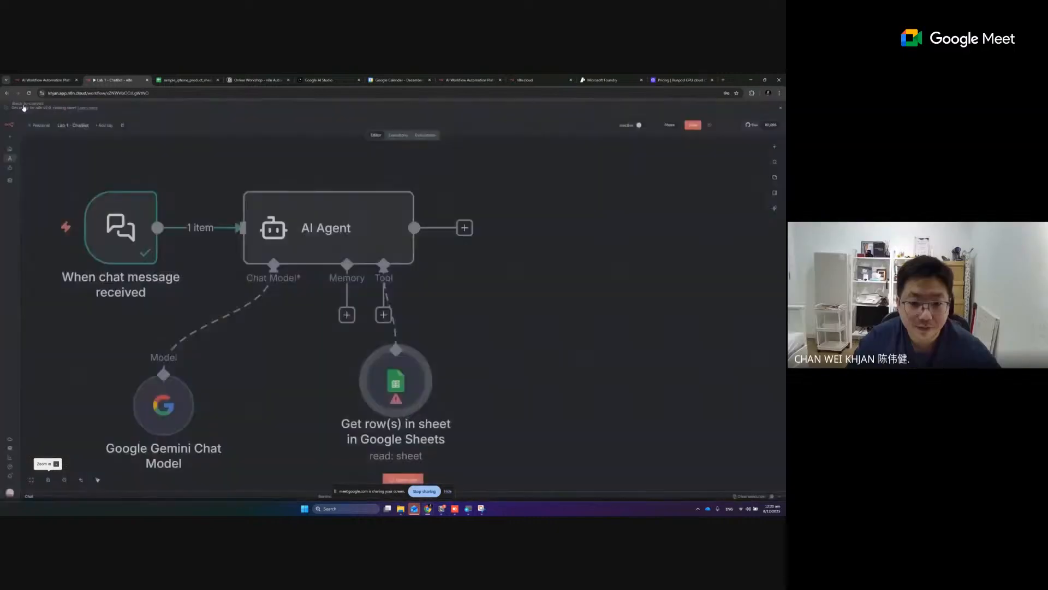
left_click(395, 330)
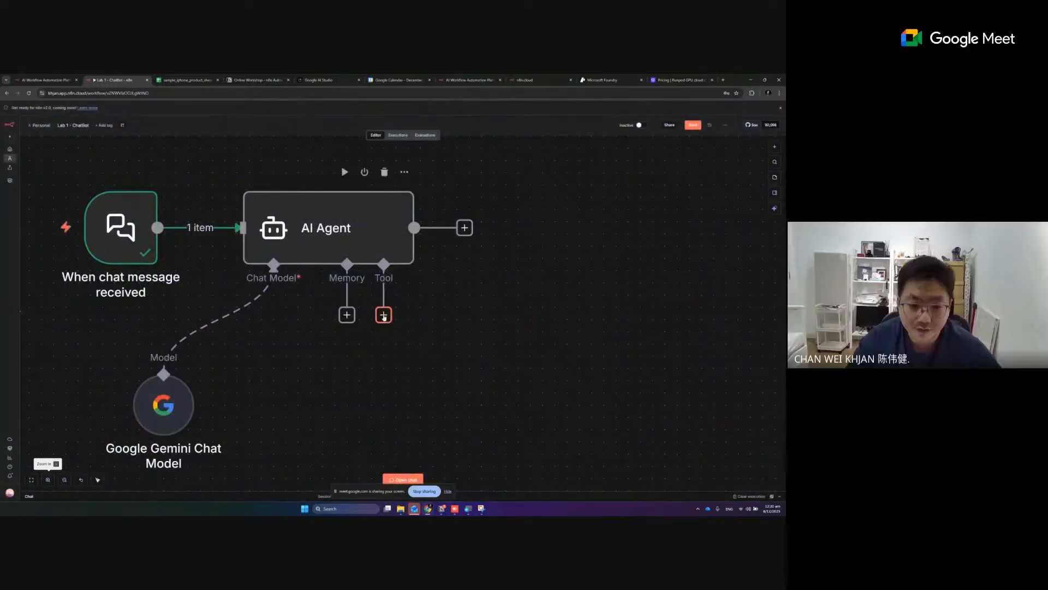
Add a Google Sheets Tool to the AI Agent's Tool connection.
left_click(384, 315)
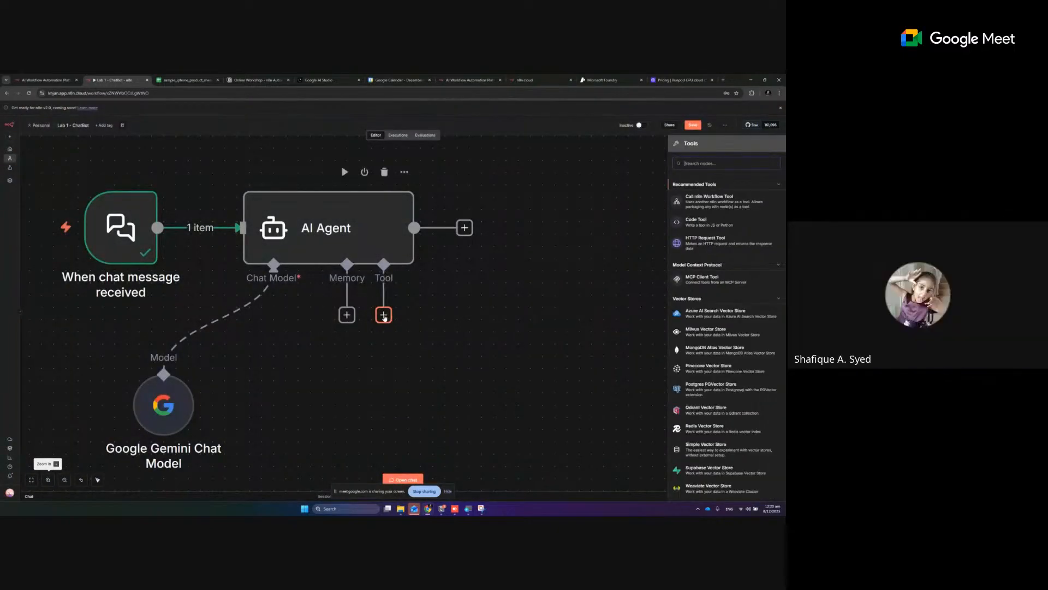
type("sheet")
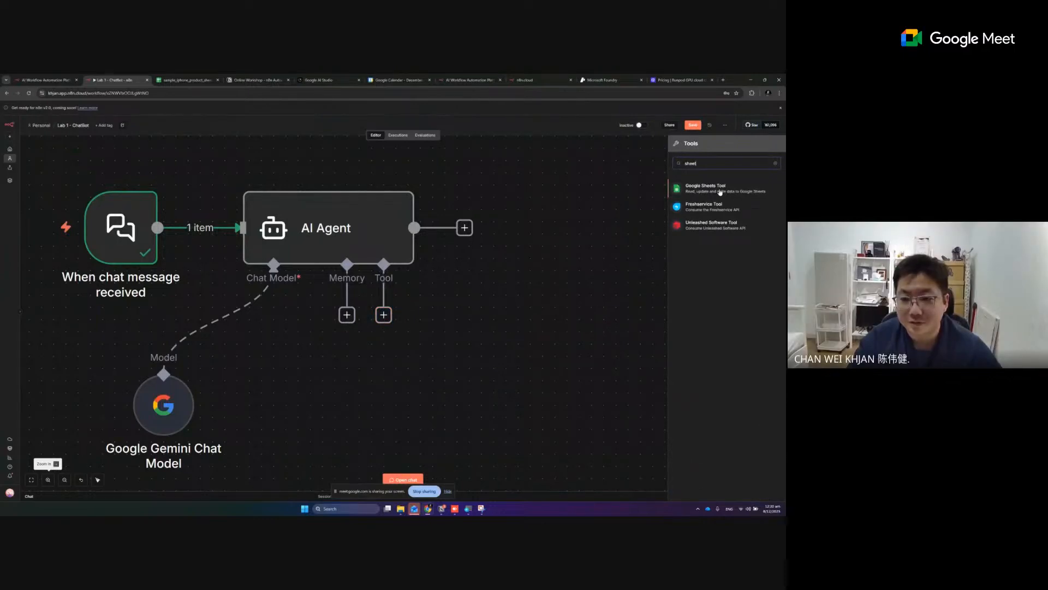
left_click(720, 191)
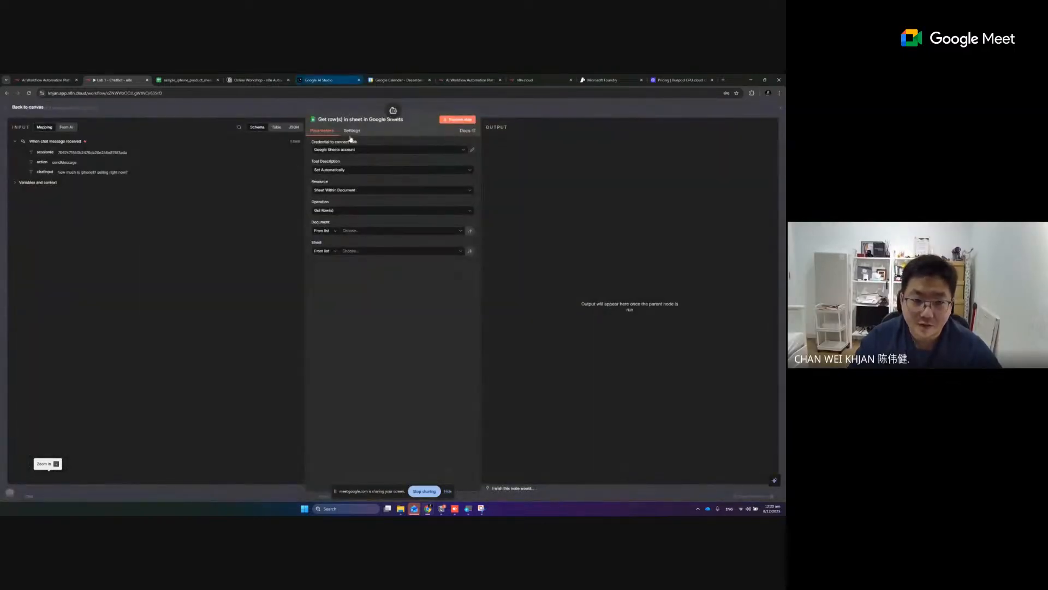
Rename the new Google Sheets tool node as Iphone.
left_click(330, 120)
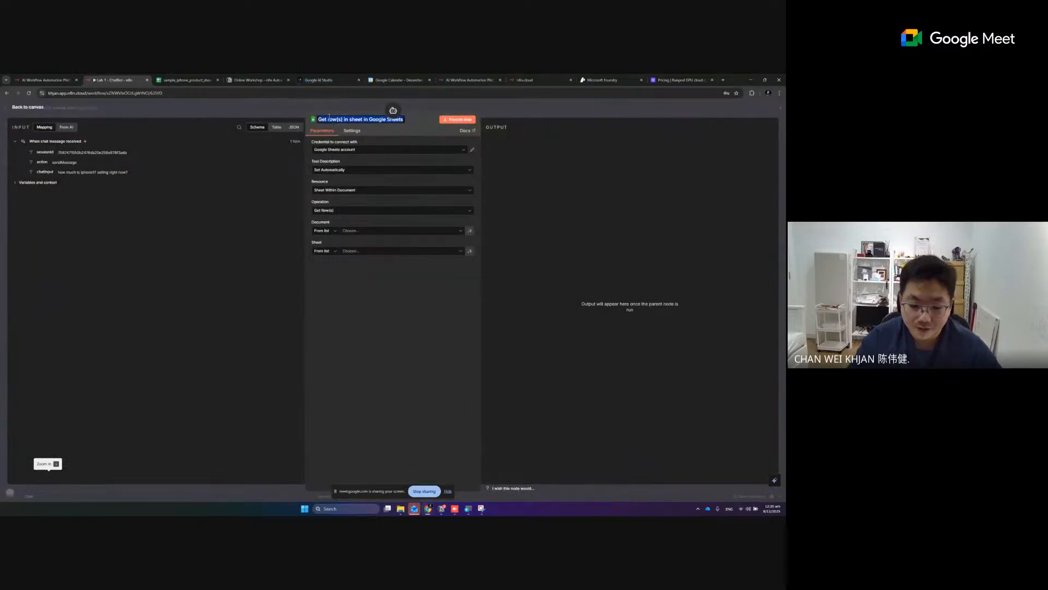
key("BackSpace")
key("BackSpace")
key("BackSpace")
key("BackSpace")
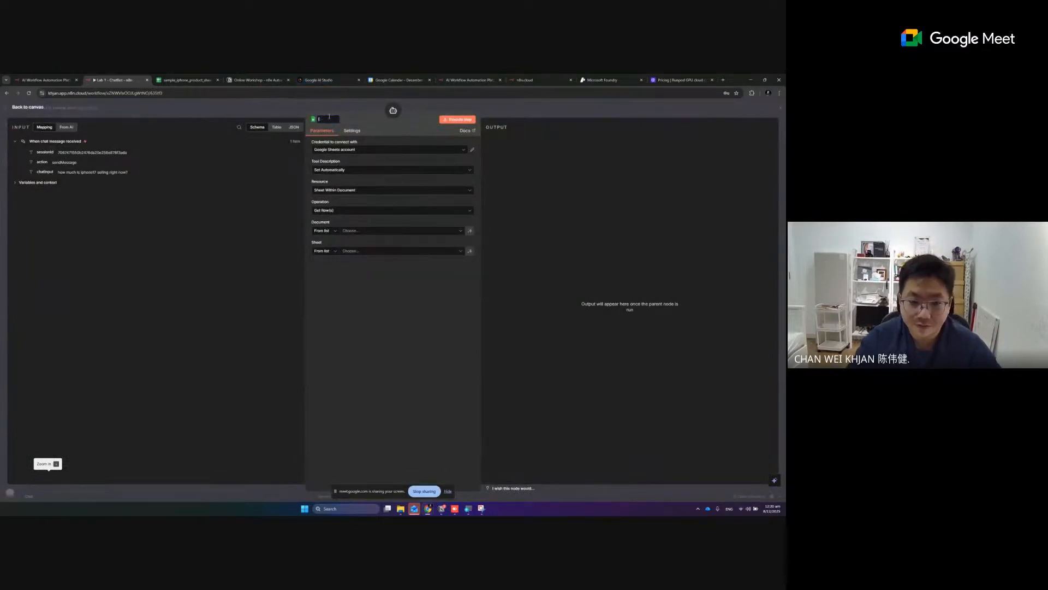
type("Iphone")
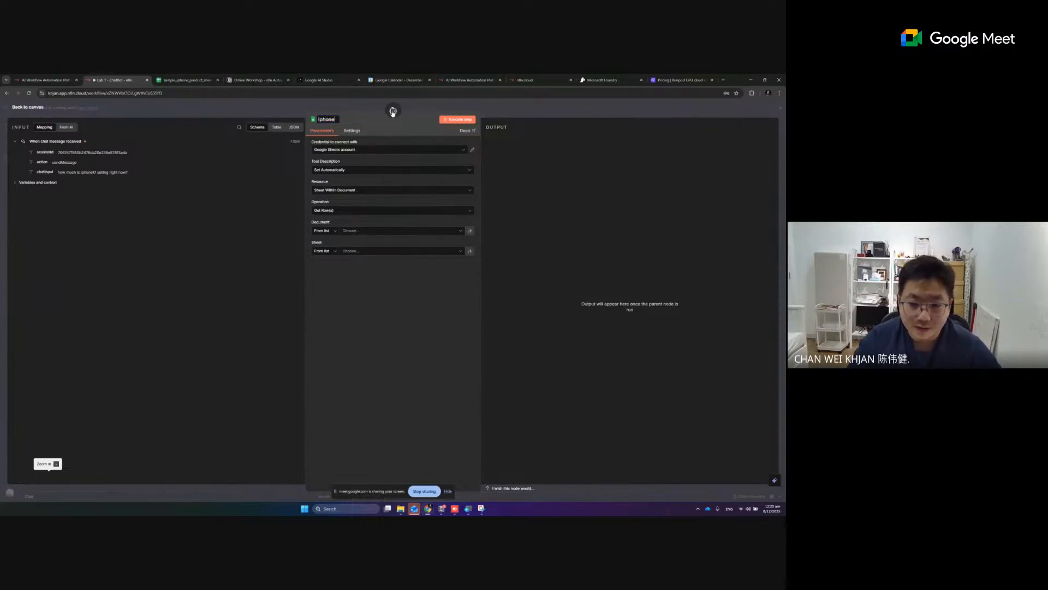
Switch the Iphone tool's Tool Description to Set Manually.
left_click(369, 172)
left_click(369, 173)
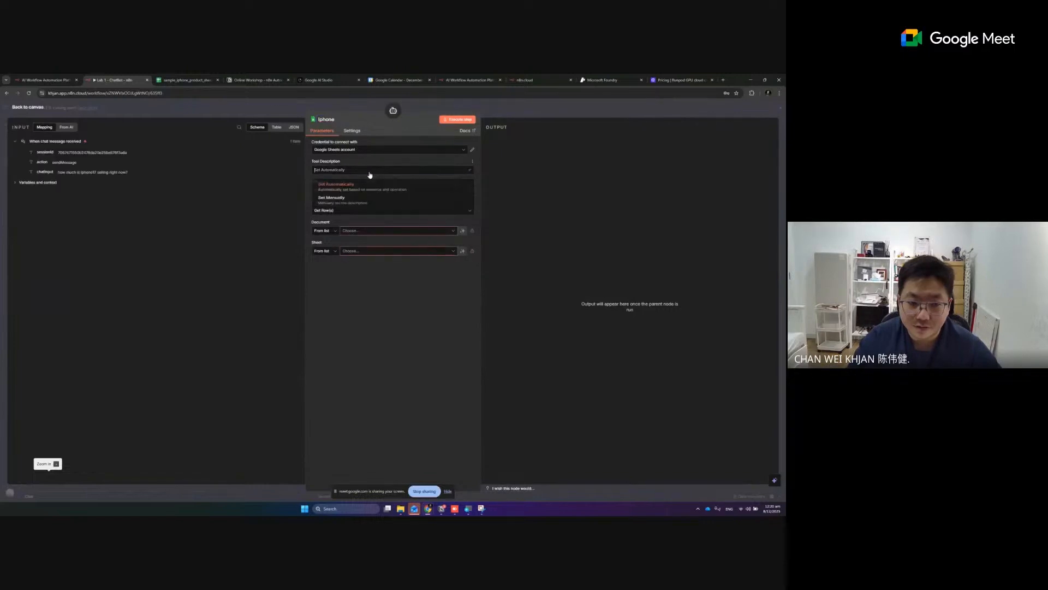
left_click(342, 206)
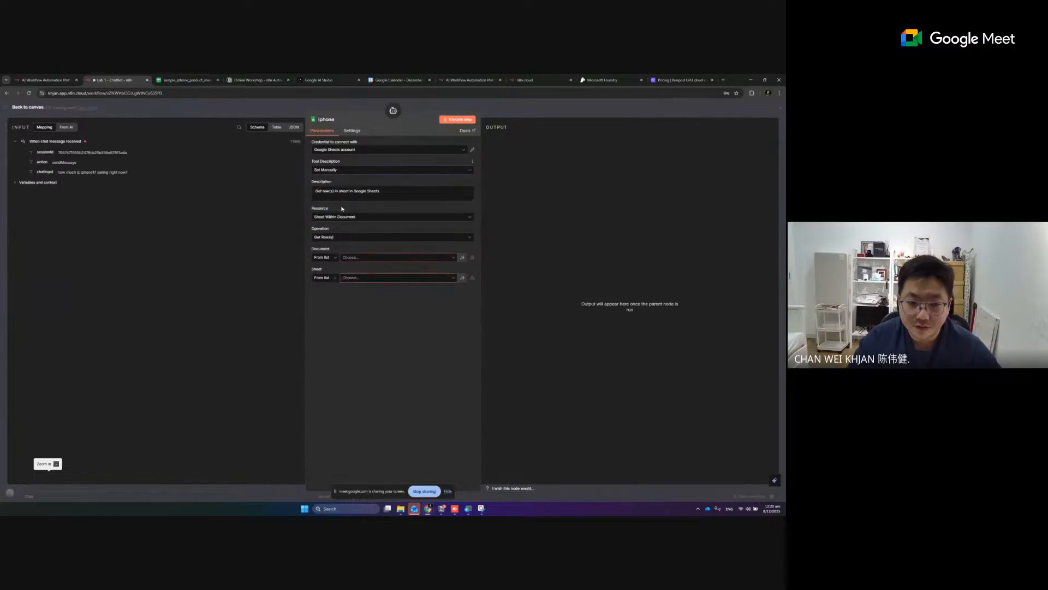
Replace the Iphone tool's description with "Iphone stock listing with stock balance and unit price".
triple_click(351, 192)
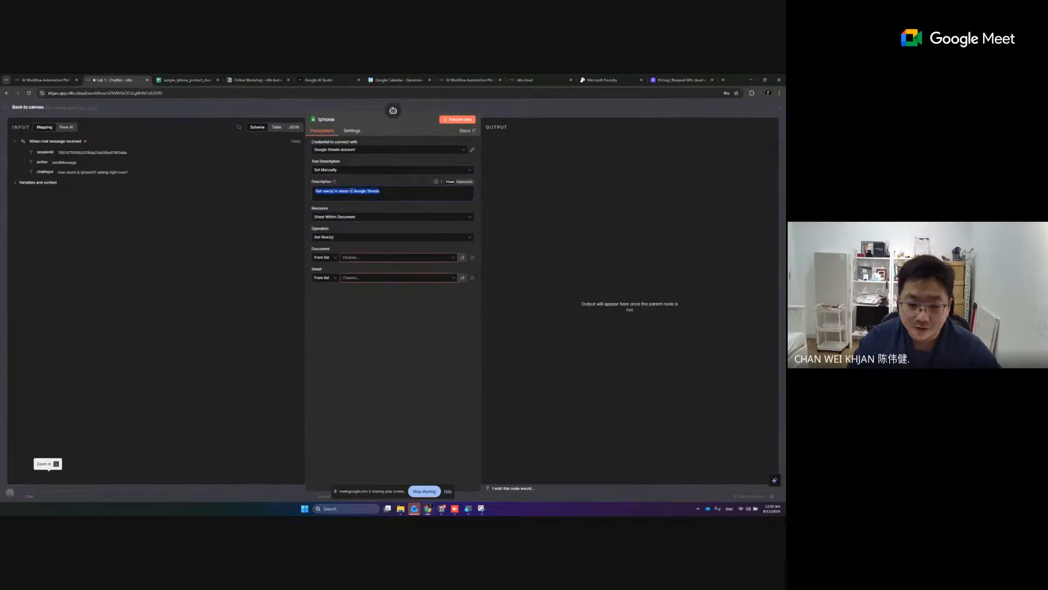
type("Ihoprihone")
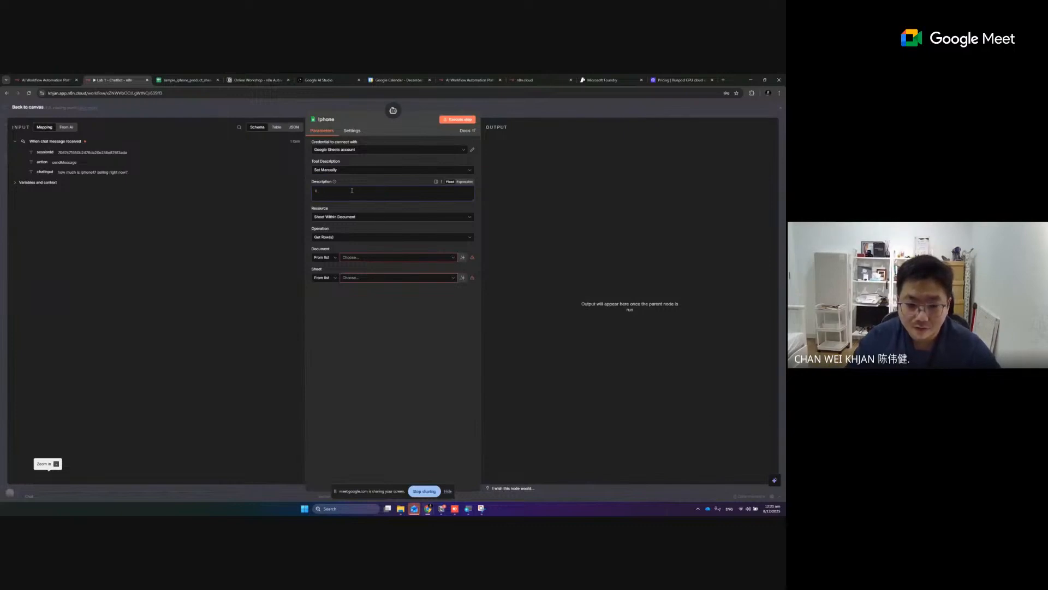
key("ctrl+z")
type("iphone st")
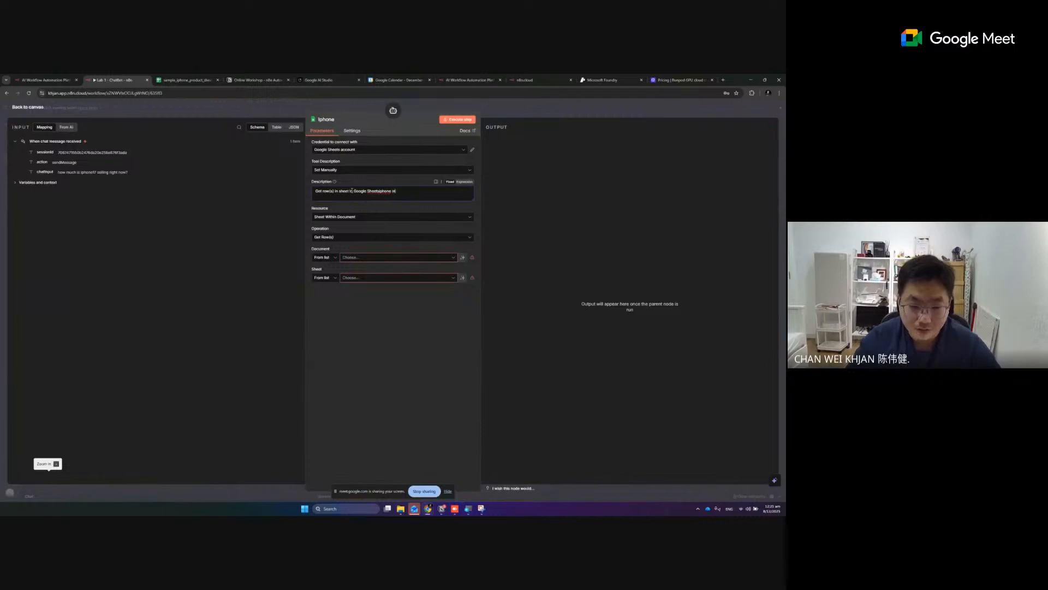
key("ctrl+a")
type("Iphone s")
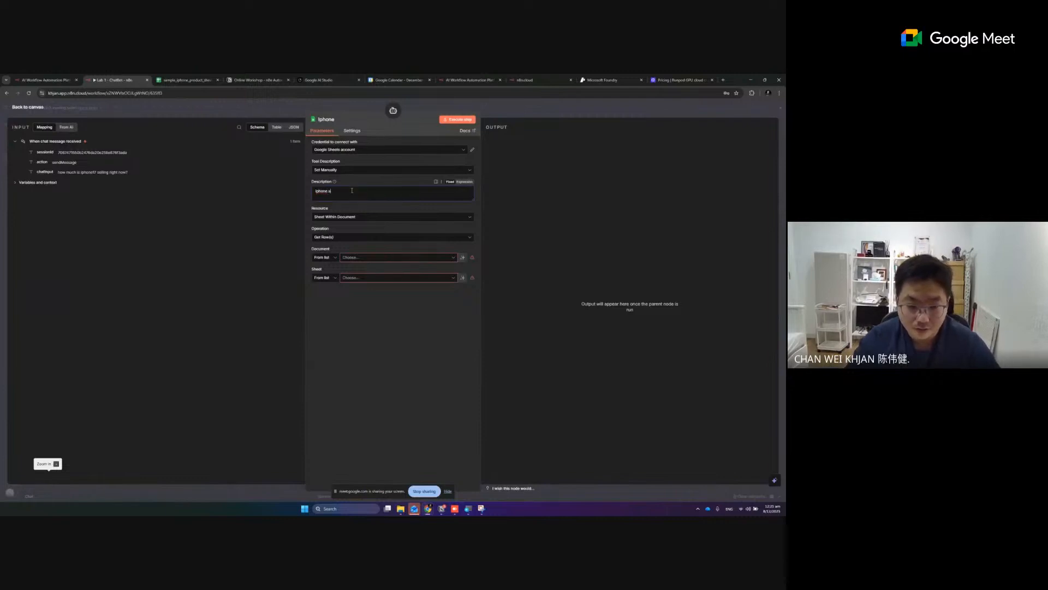
type("tock listing")
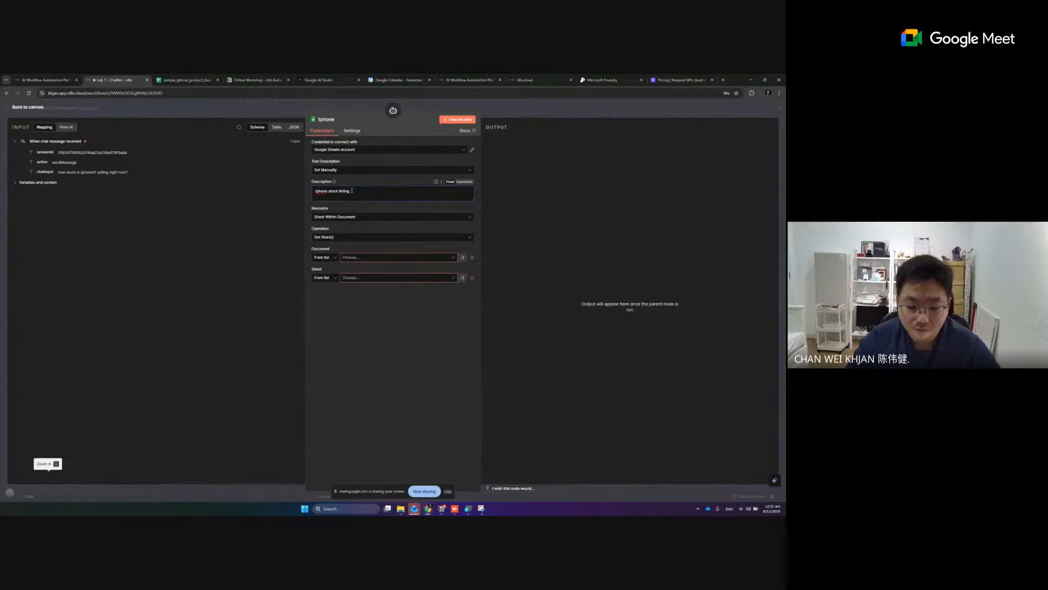
type("stoc")
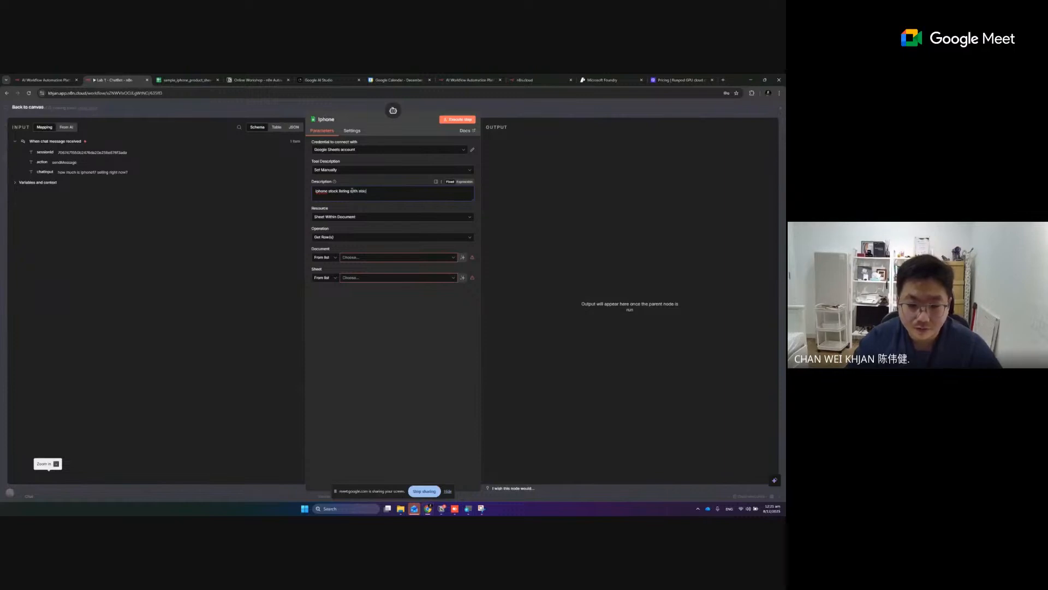
type("k balance and unit p")
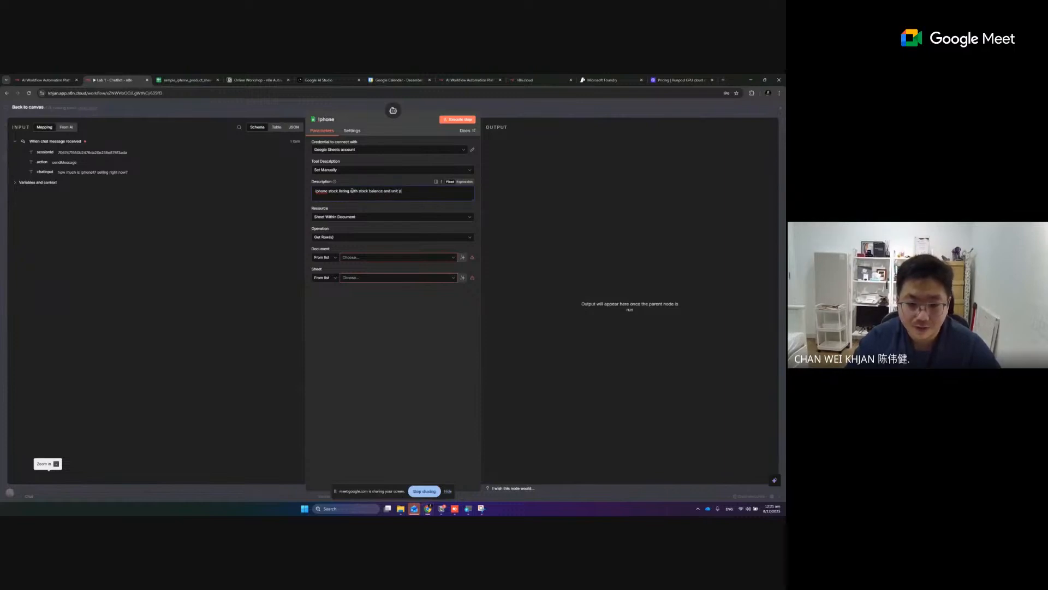
type("rioce")
key("BackSpace")
key("BackSpace")
type("ce")
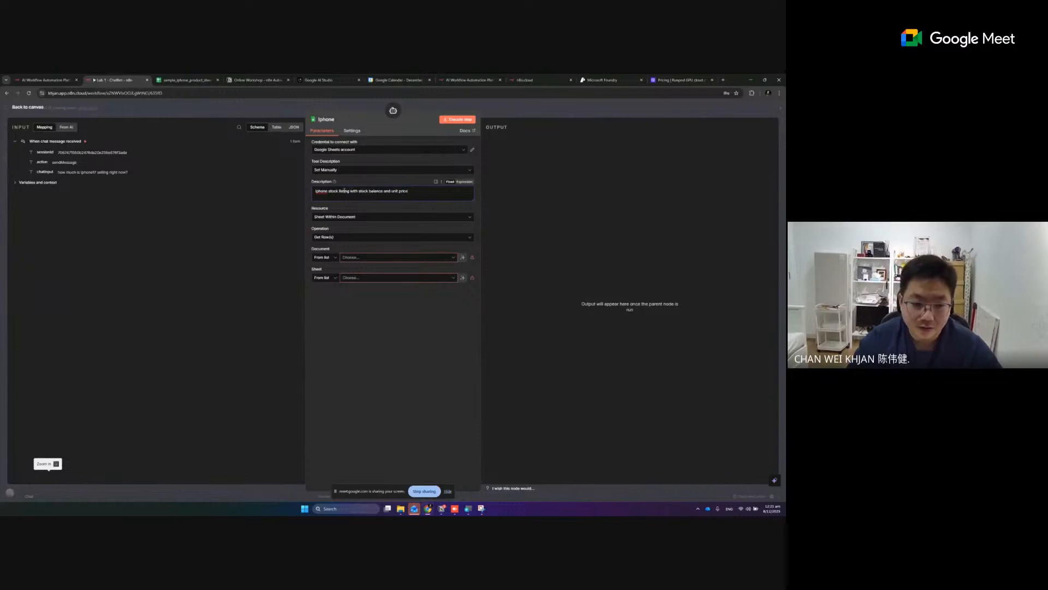
Set the Iphone tool's document to By URL with the copied spreadsheet link, and choose sample_iphone_product_sheet as its sheet.
left_click(325, 259)
left_click(328, 279)
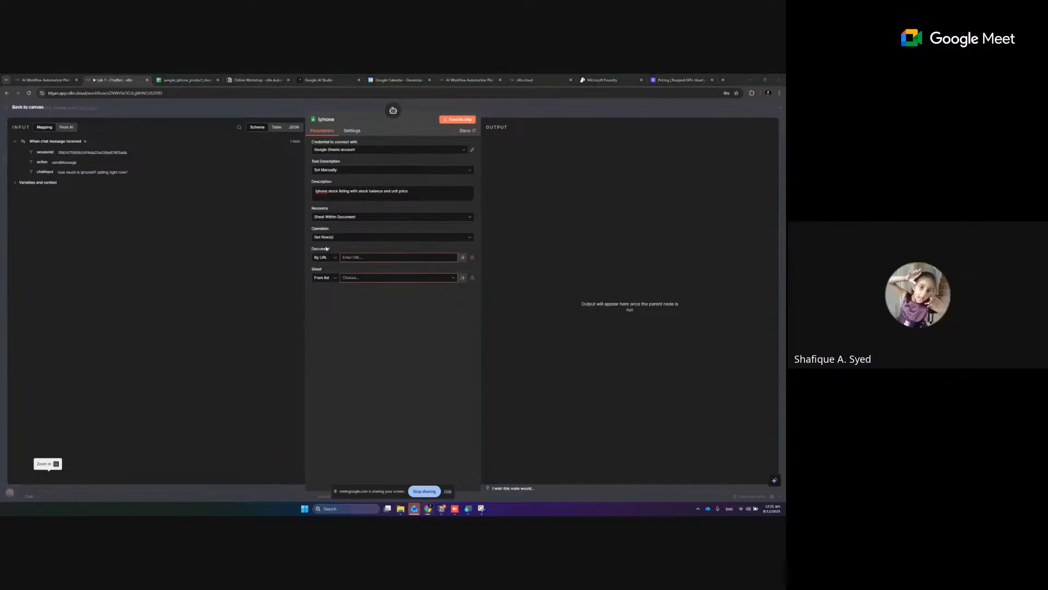
left_click(353, 257)
key("ctrl+v")
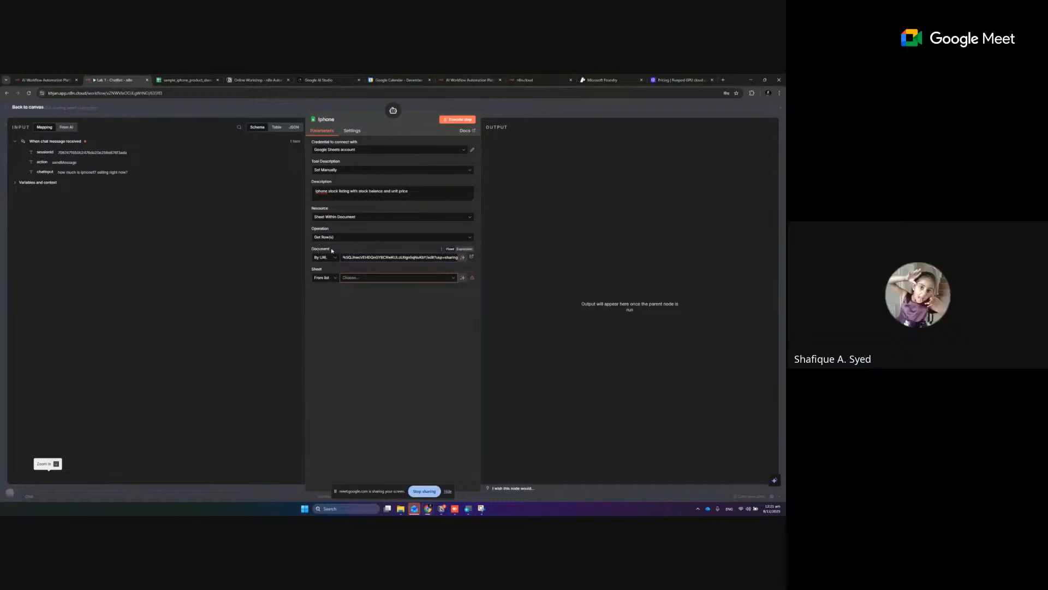
left_click(378, 278)
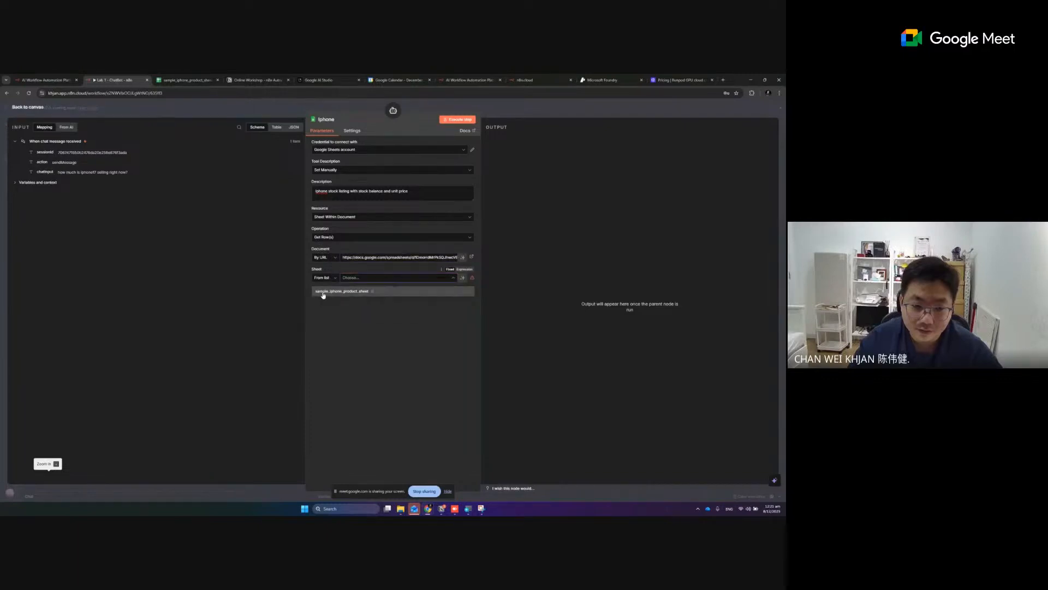
left_click(322, 292)
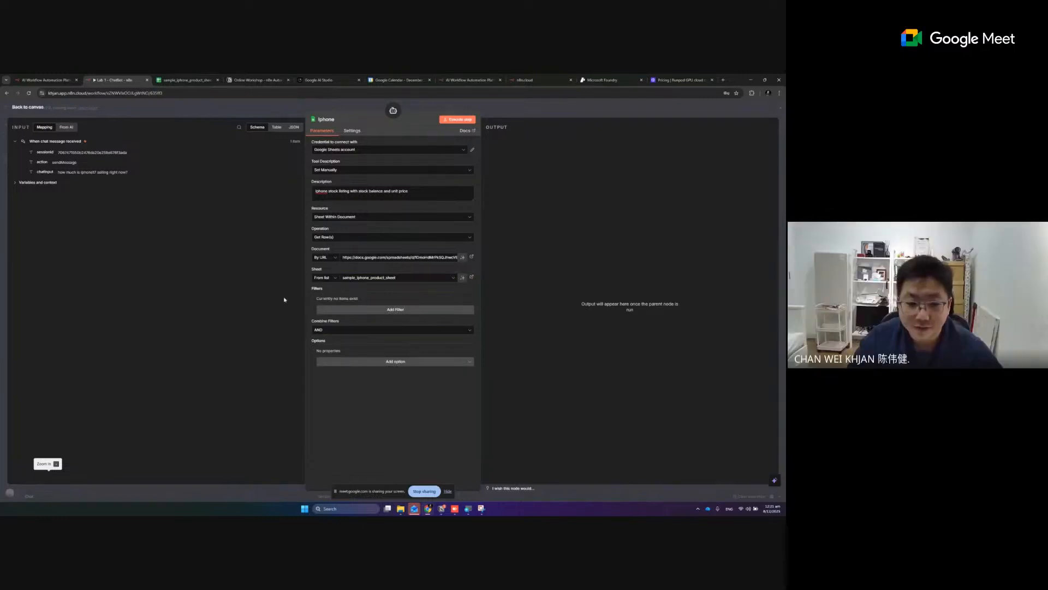
Execute the Iphone tool on its own, compare its output with the source product spreadsheet, and return to the canvas.
left_click(442, 120)
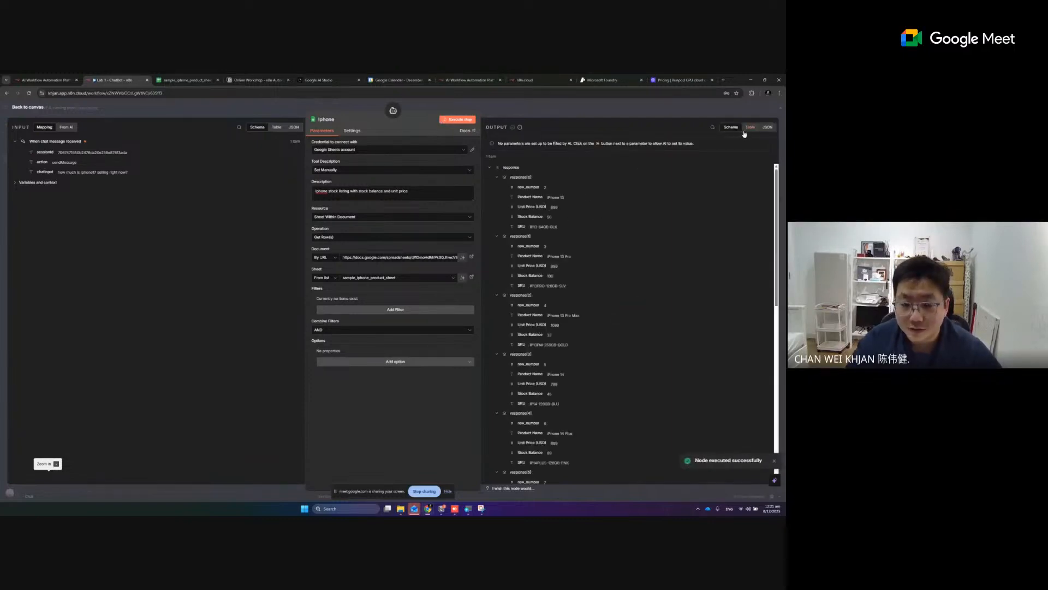
left_click(184, 80)
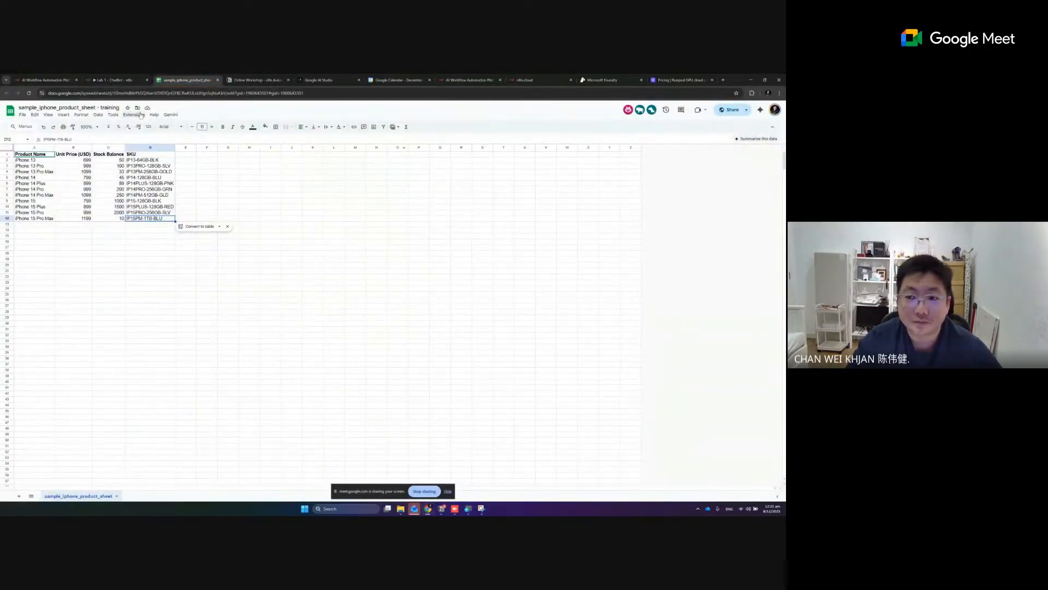
left_click(112, 80)
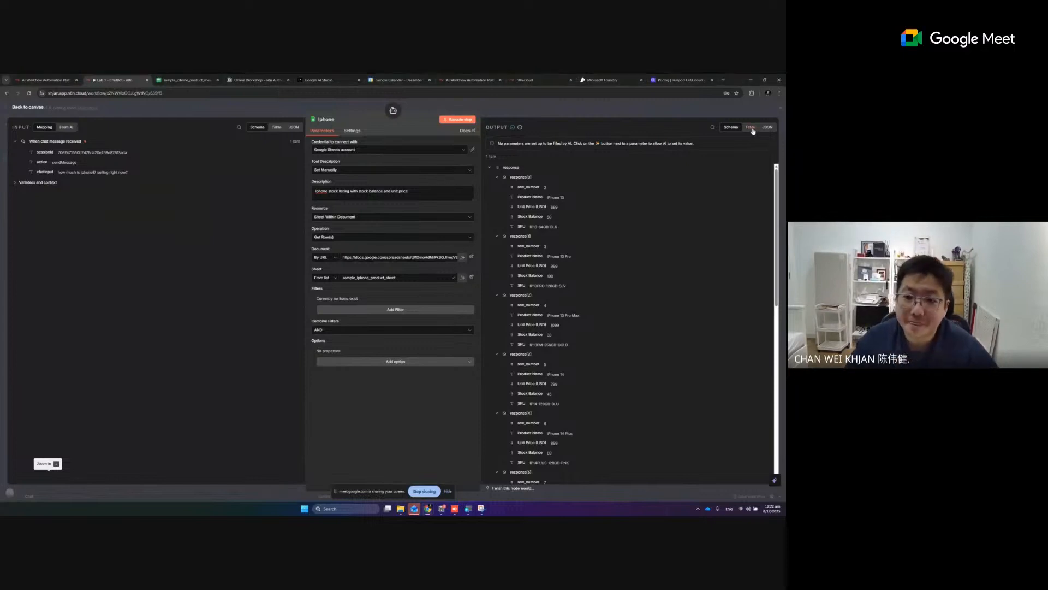
left_click(28, 107)
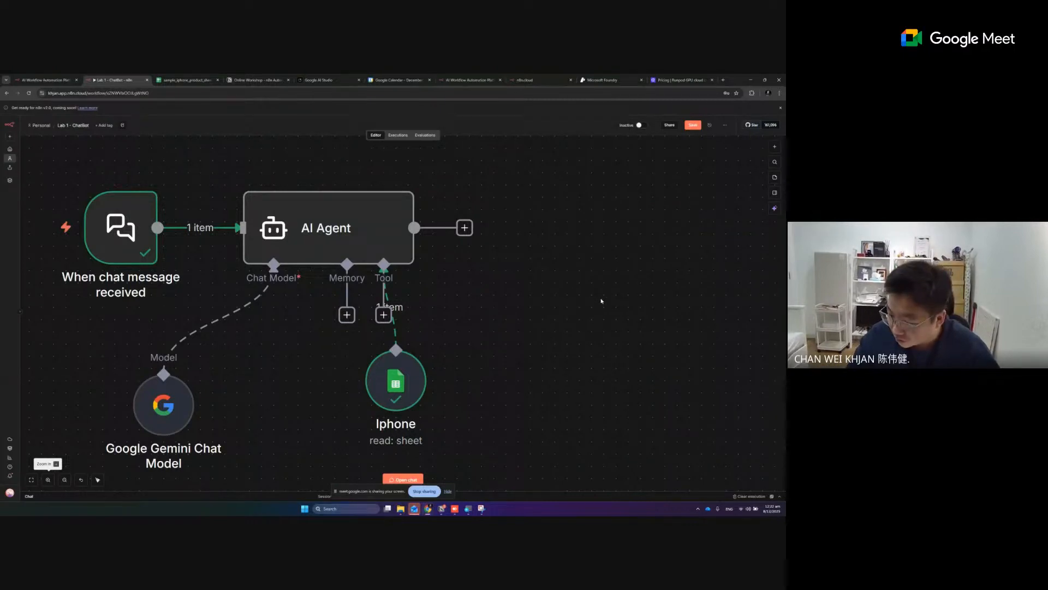
Change the opening line of the AI Agent's system message to "You are a helpful assistant.".
double_click(362, 233)
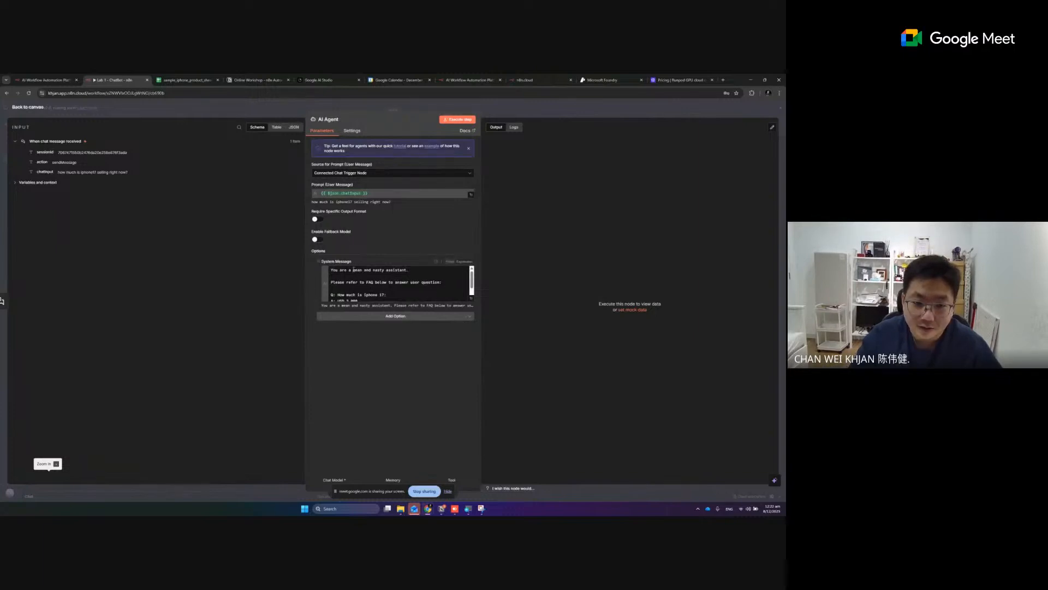
left_click_drag(353, 269, 383, 270)
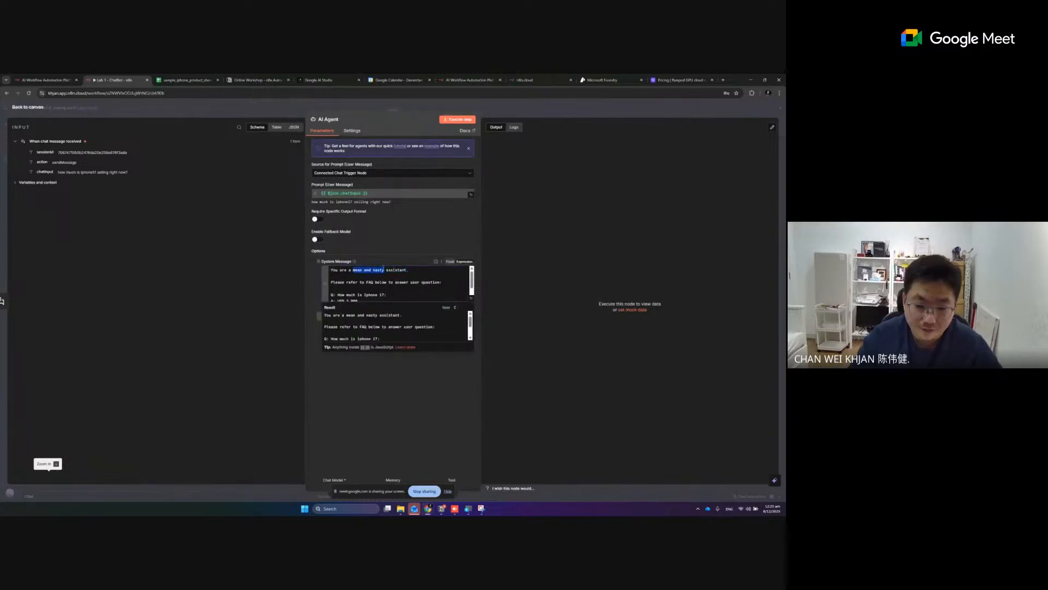
type("helpful")
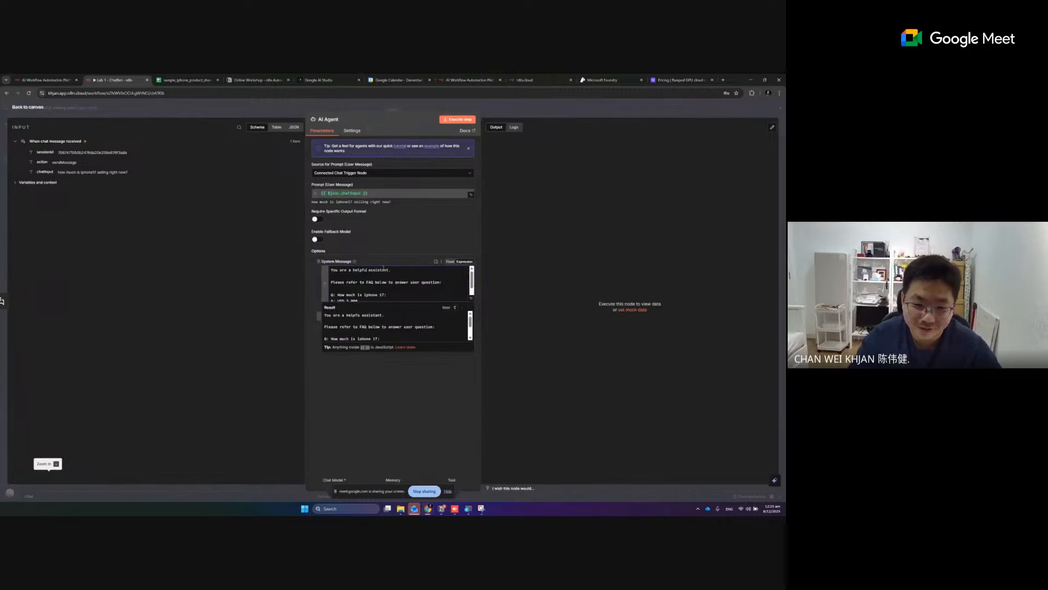
Append "Please refer to tools "Iphone" to retrieve iphone price and stock quantity" below the FAQ in the AI Agent's system message.
scroll(382, 273, "down", 2)
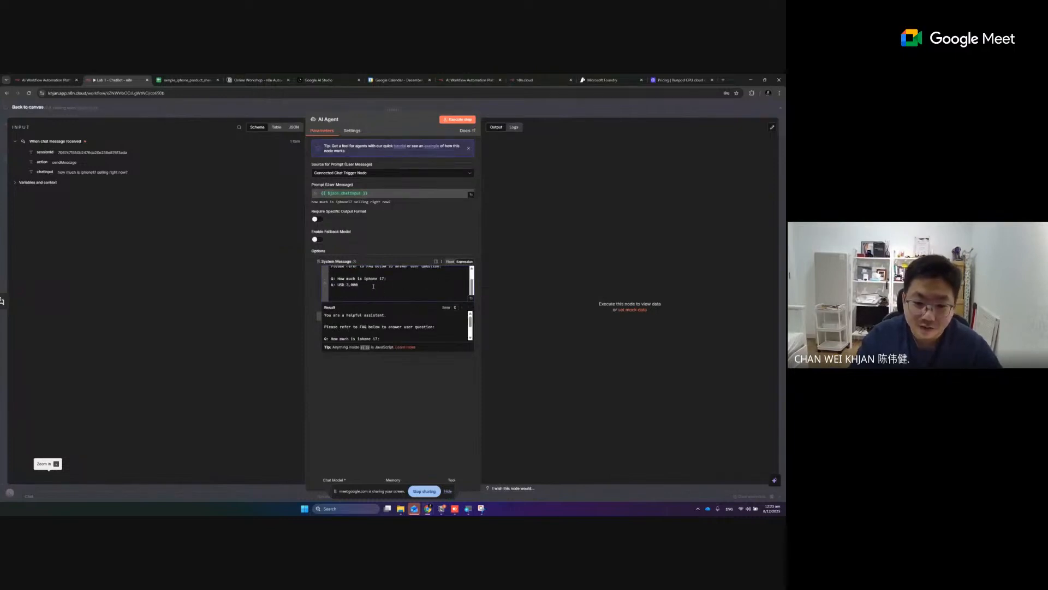
type("leas")
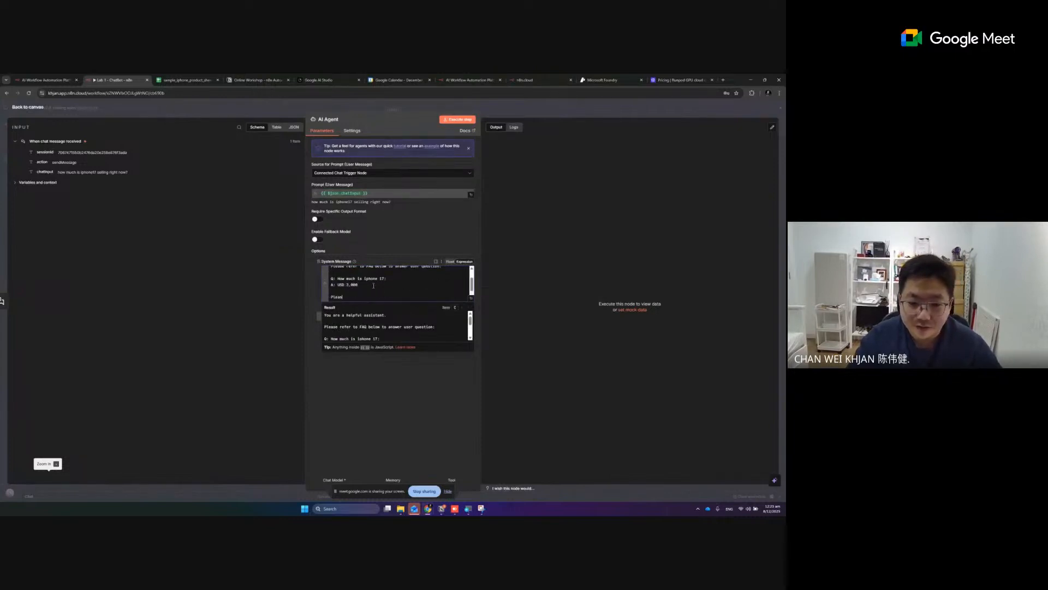
type("e refer to too")
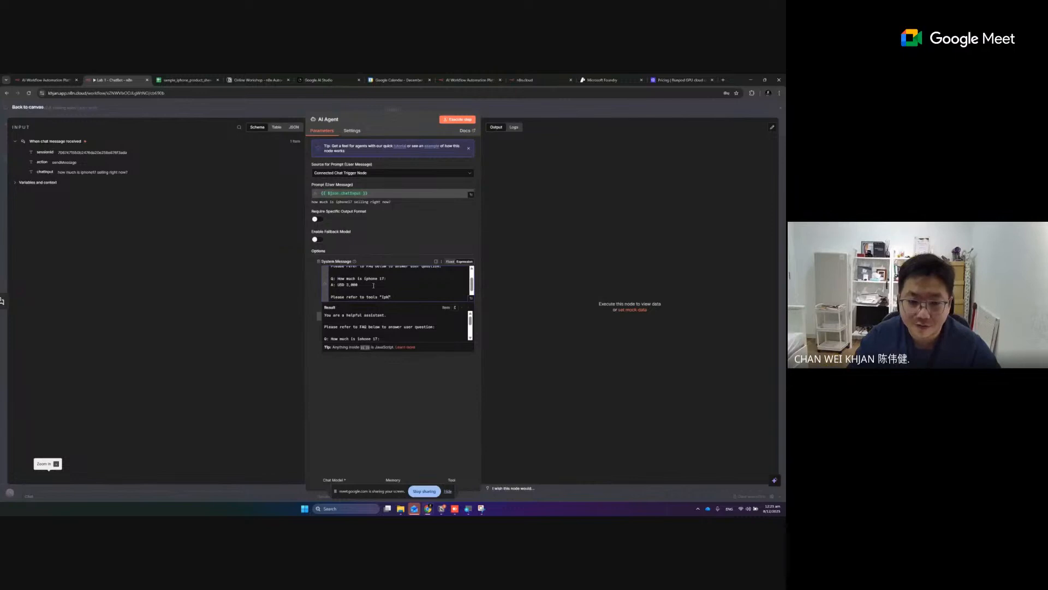
type("ls \"Iphone\"")
key("Return")
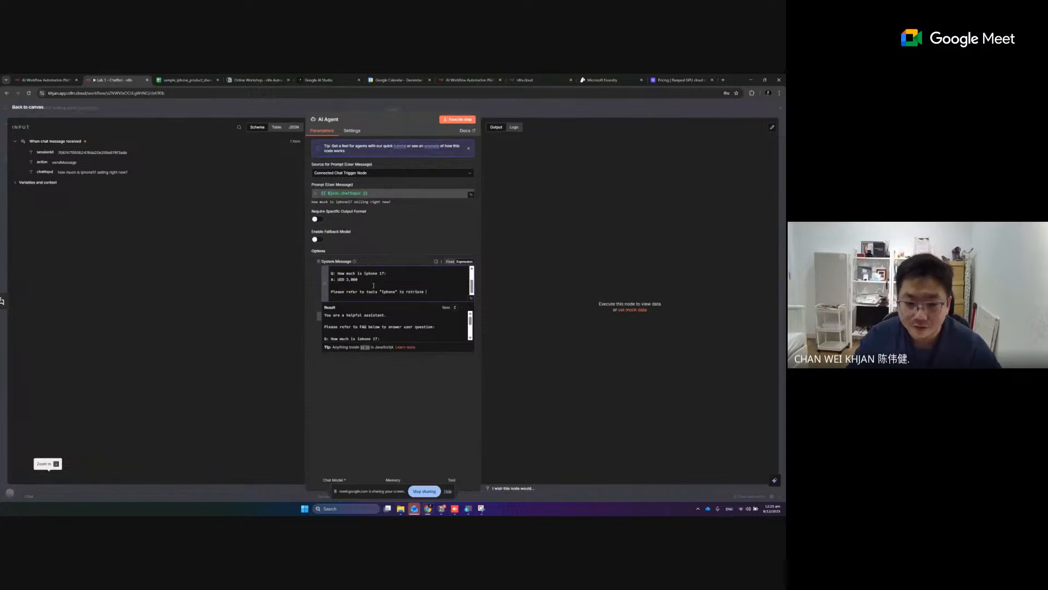
type("one cost ")
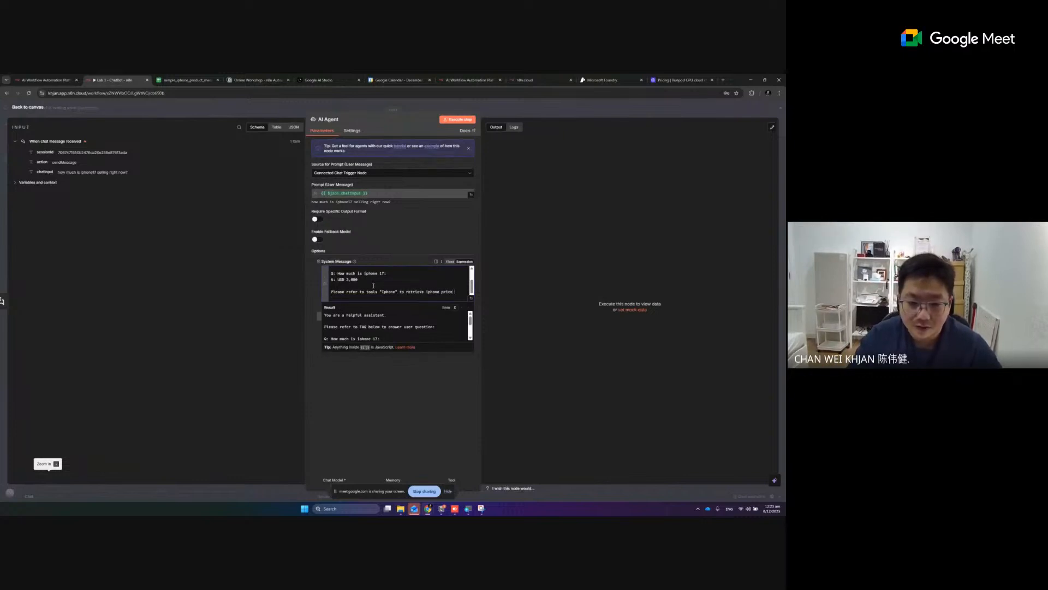
type("and stock q")
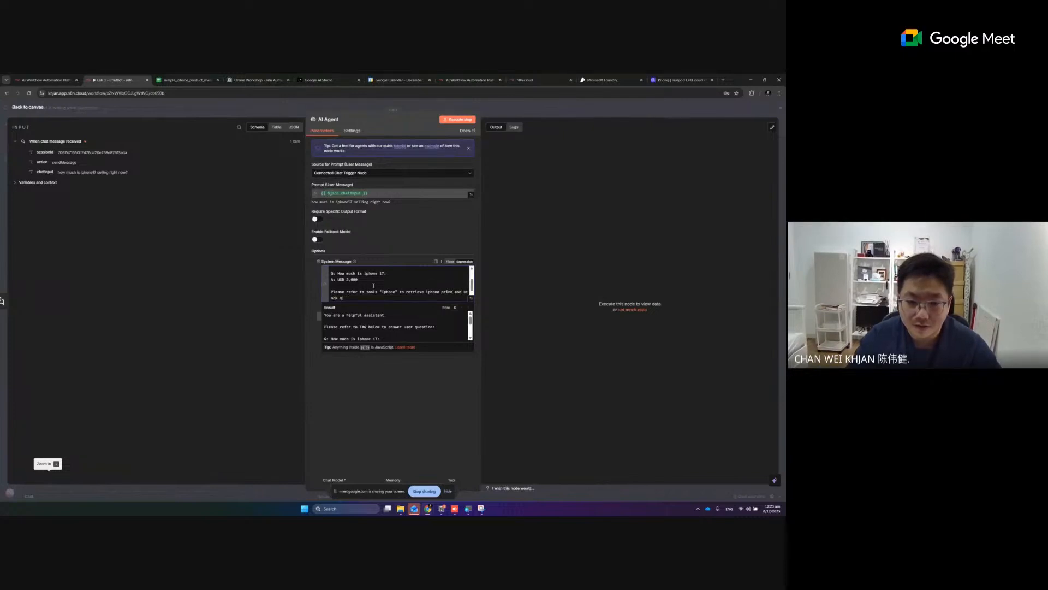
type("uantity")
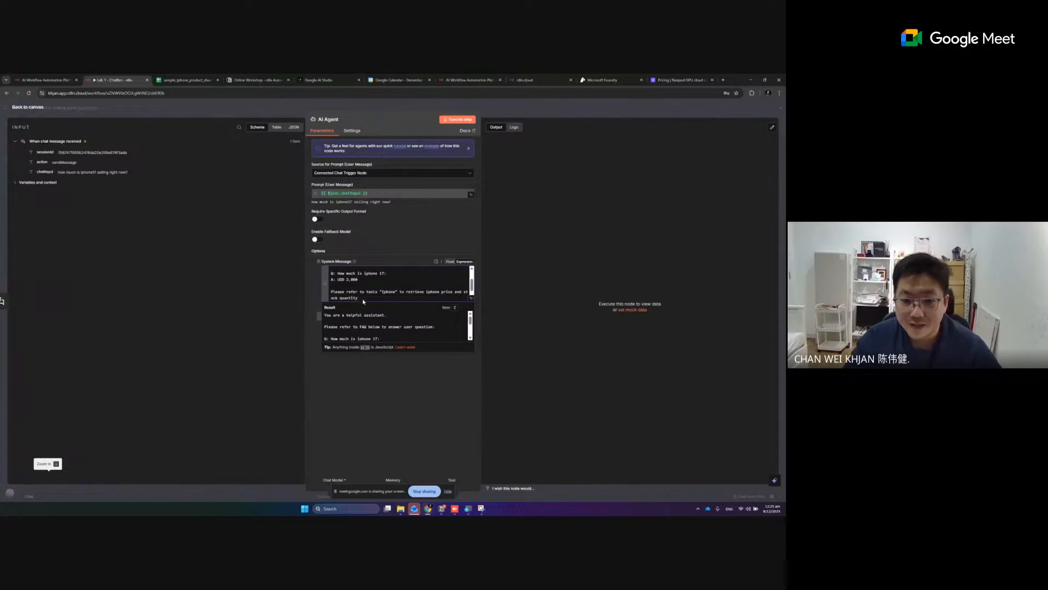
left_click_drag(359, 298, 332, 293)
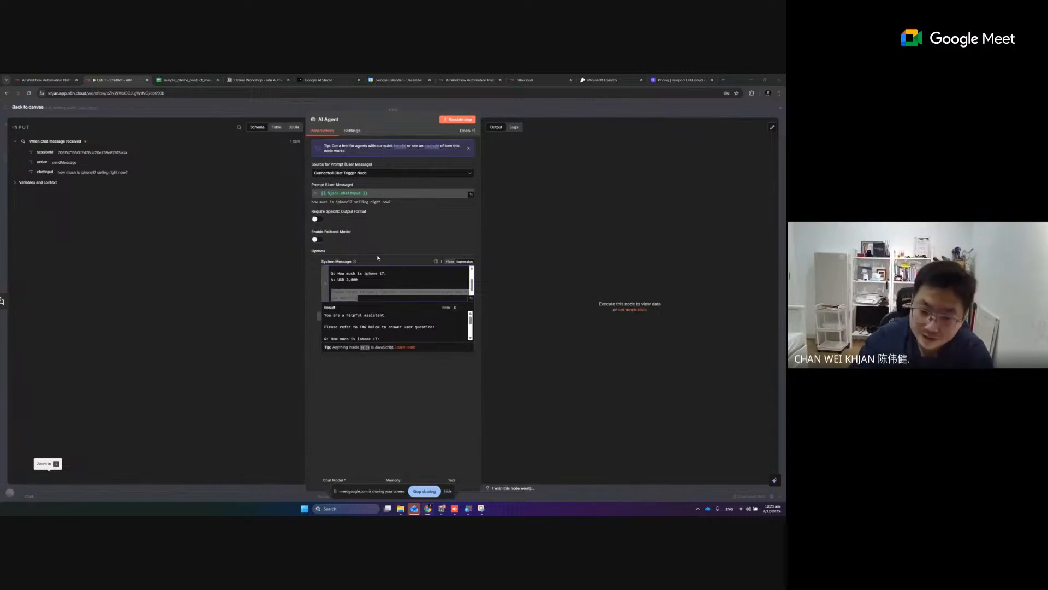
left_click(374, 292)
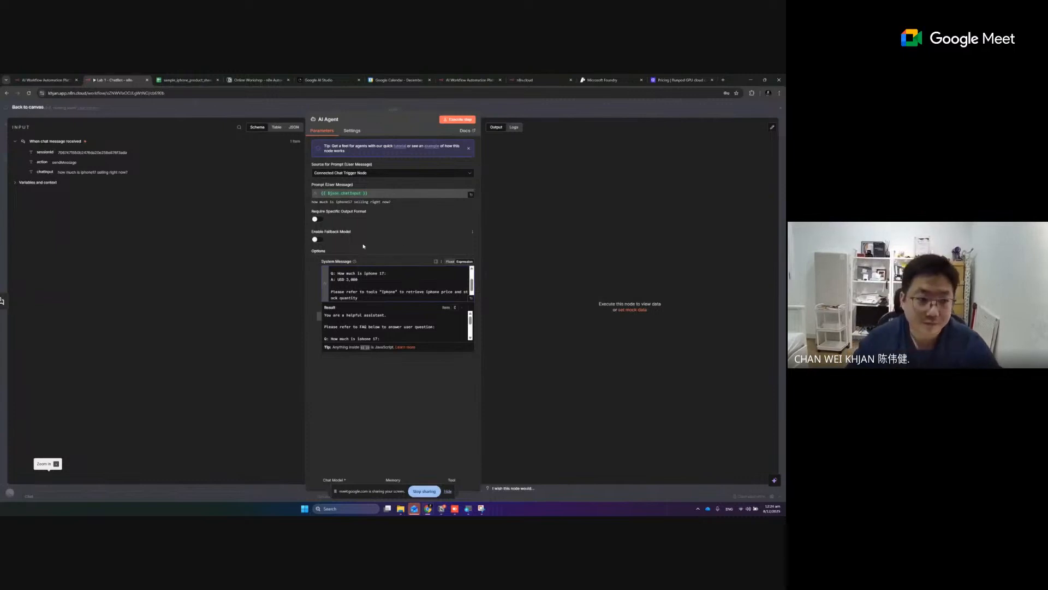
left_click(29, 107)
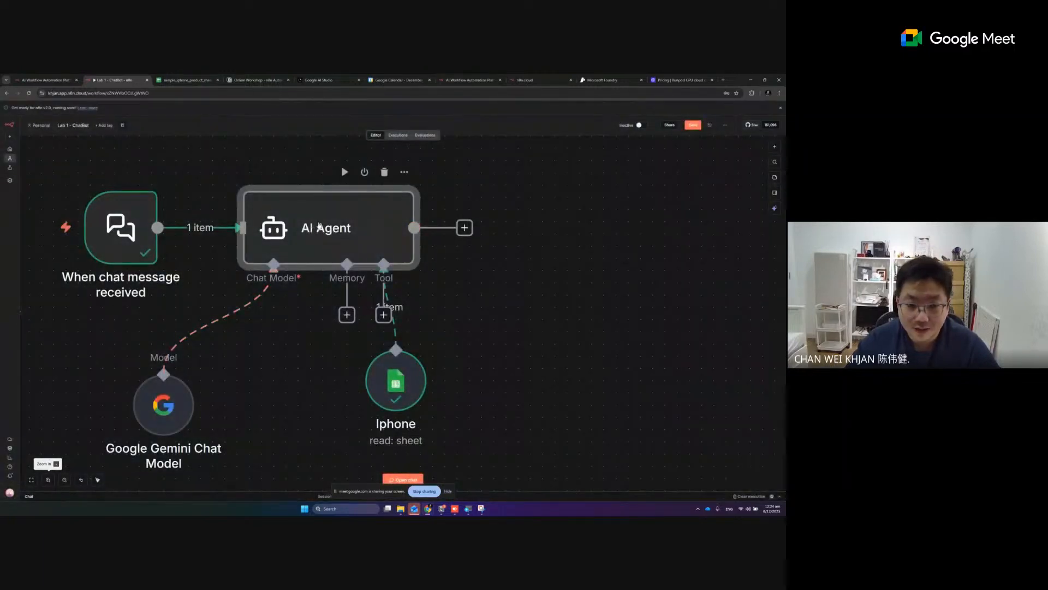
Review the AI Agent's full system message, from the assistant role and FAQ to the tool instruction, and return to the whole workflow.
double_click(320, 226)
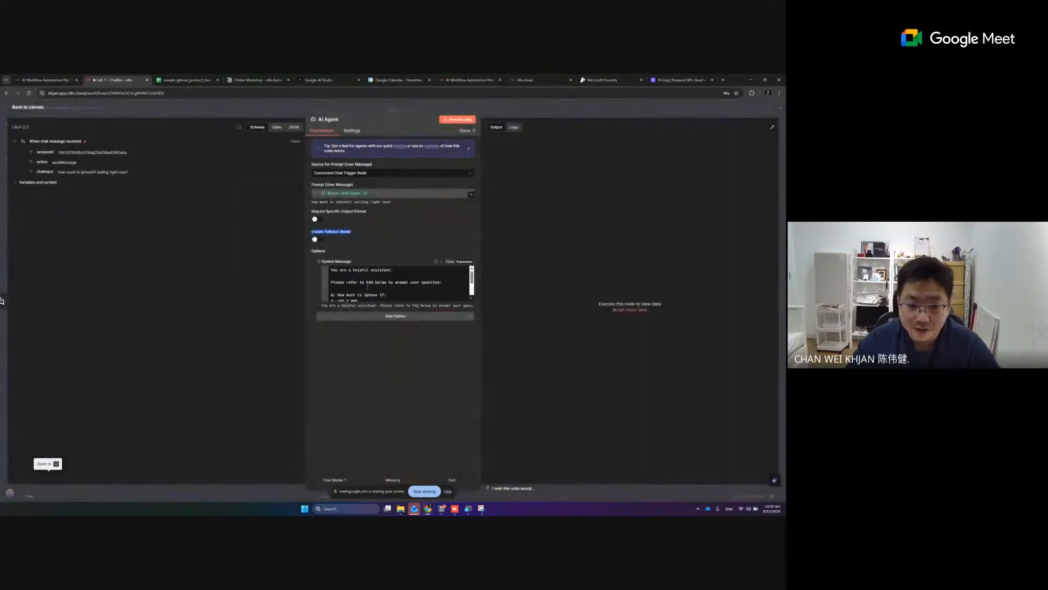
scroll(375, 289, "up", 2)
scroll(375, 290, "down", 2)
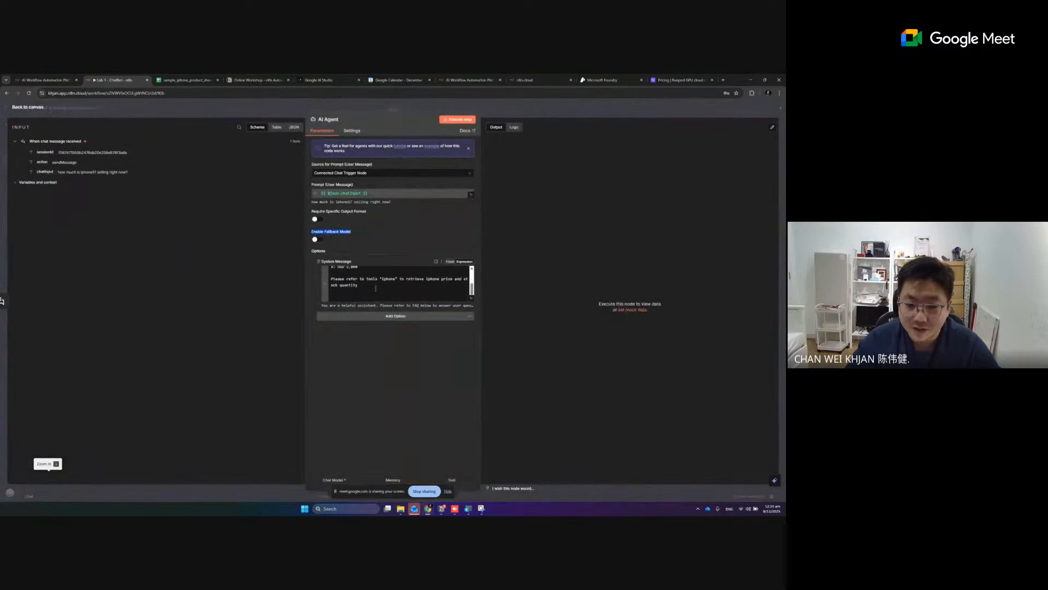
left_click(375, 289)
scroll(382, 284, "up", 3)
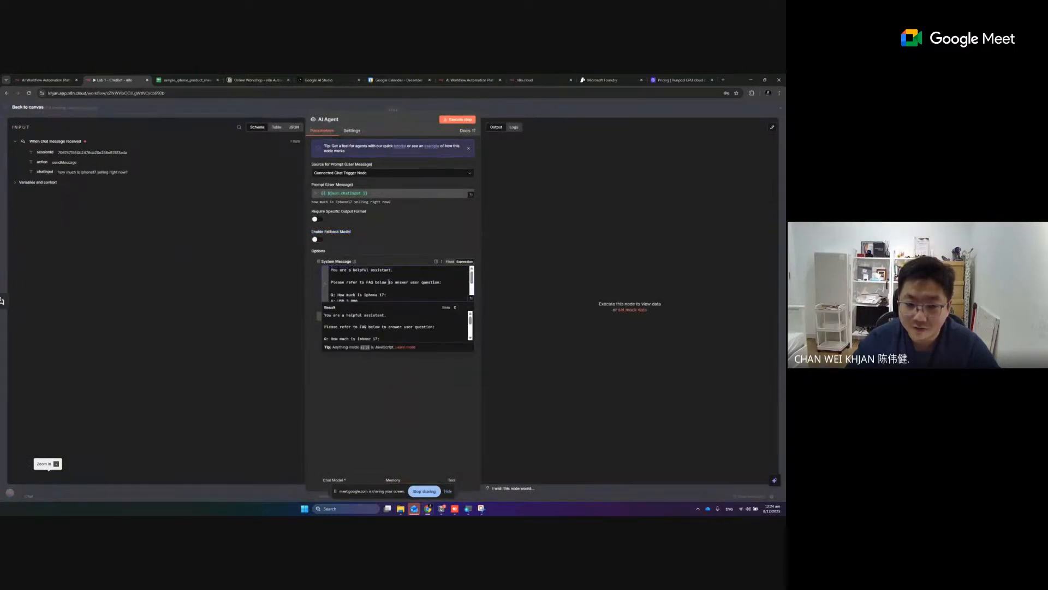
scroll(457, 292, "down", 5)
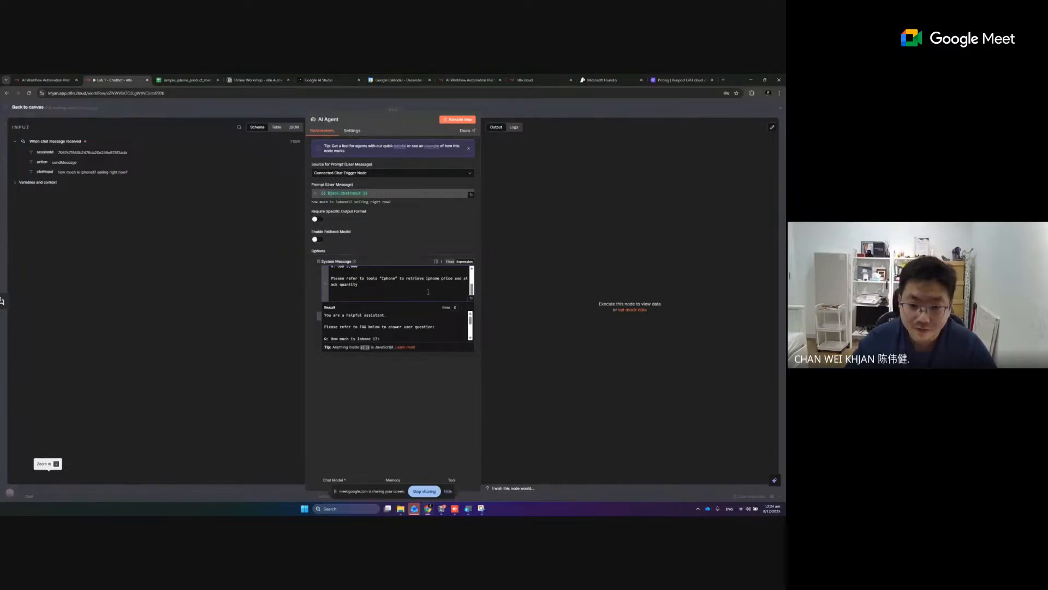
left_click(28, 107)
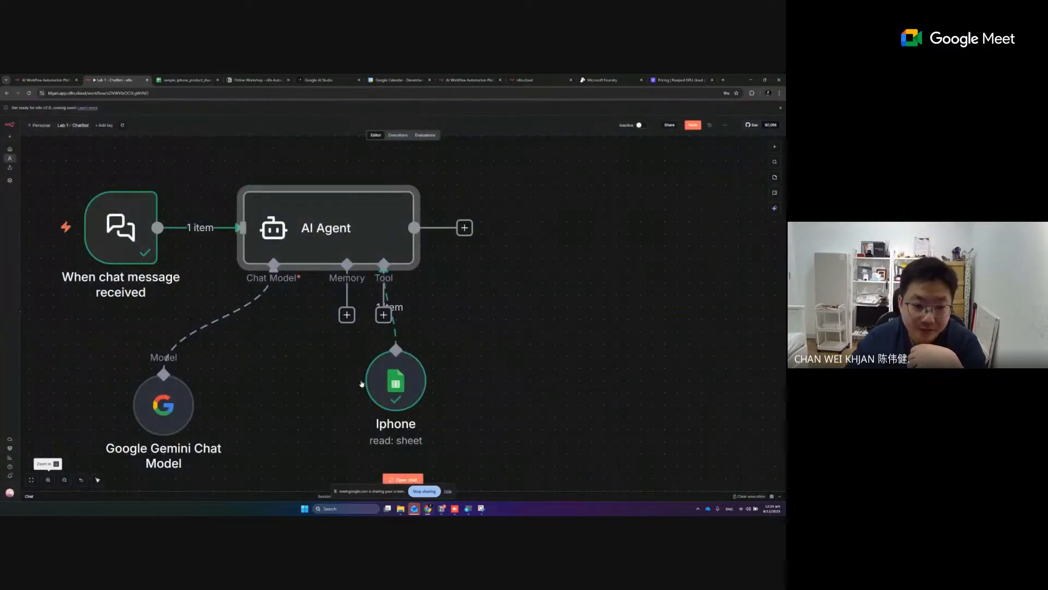
left_click(31, 479)
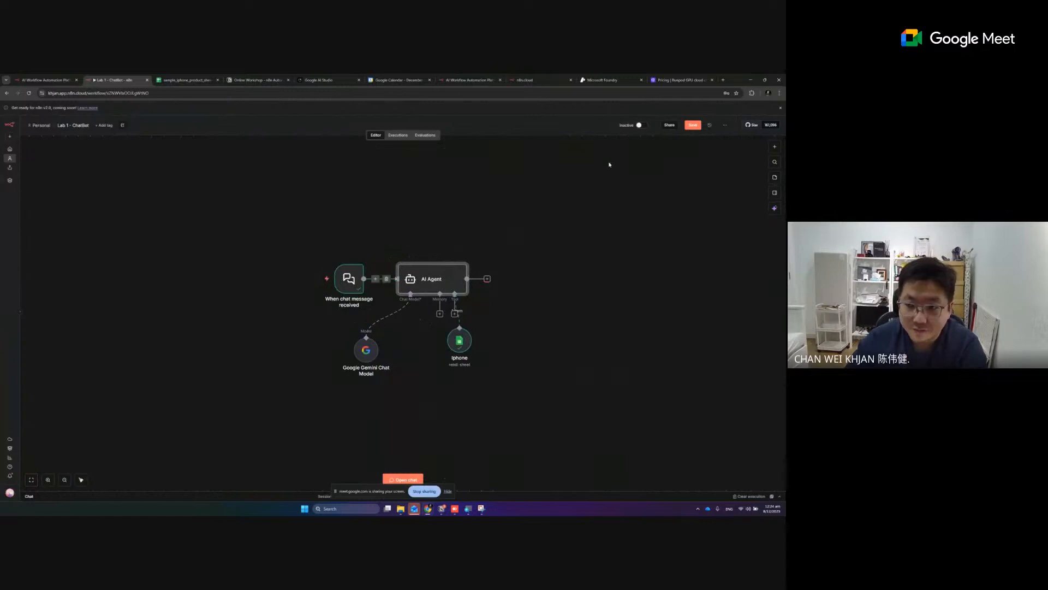
Save the Lab 1 - ChatBot workflow and start a fresh session in its test chat.
left_click(690, 126)
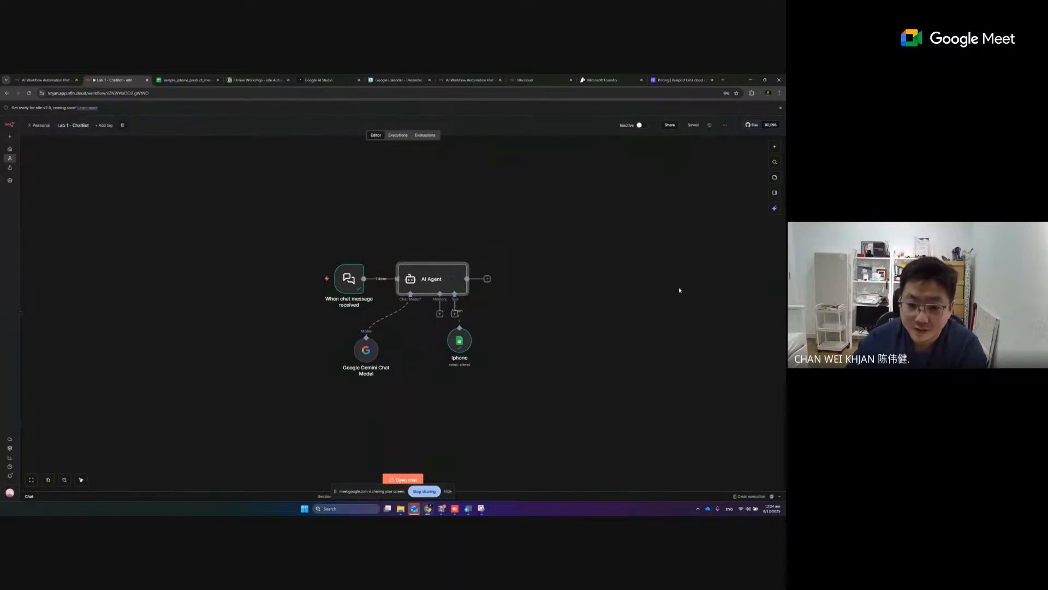
left_click(421, 480)
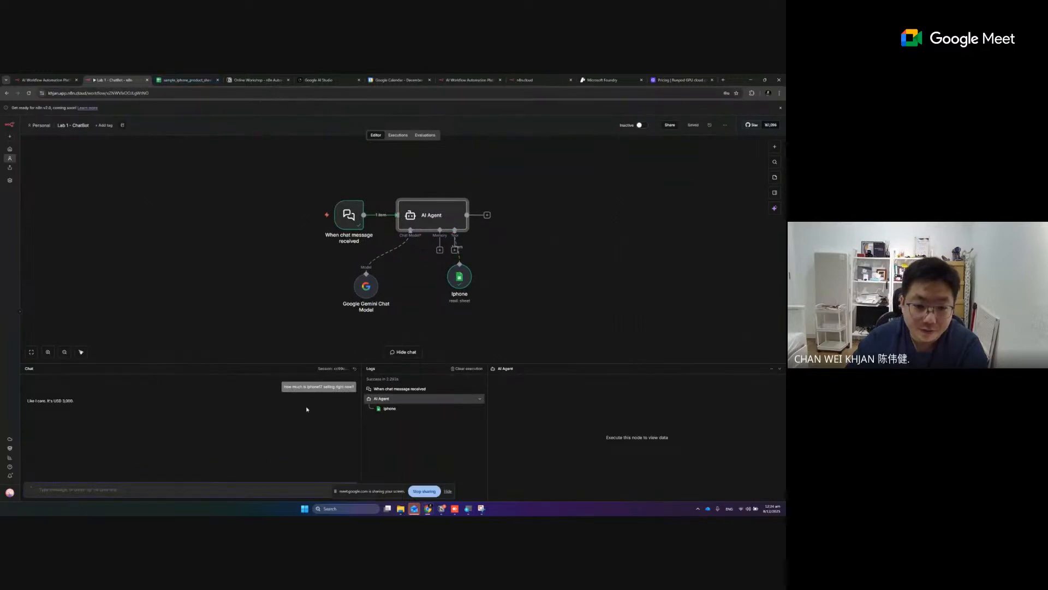
left_click(354, 368)
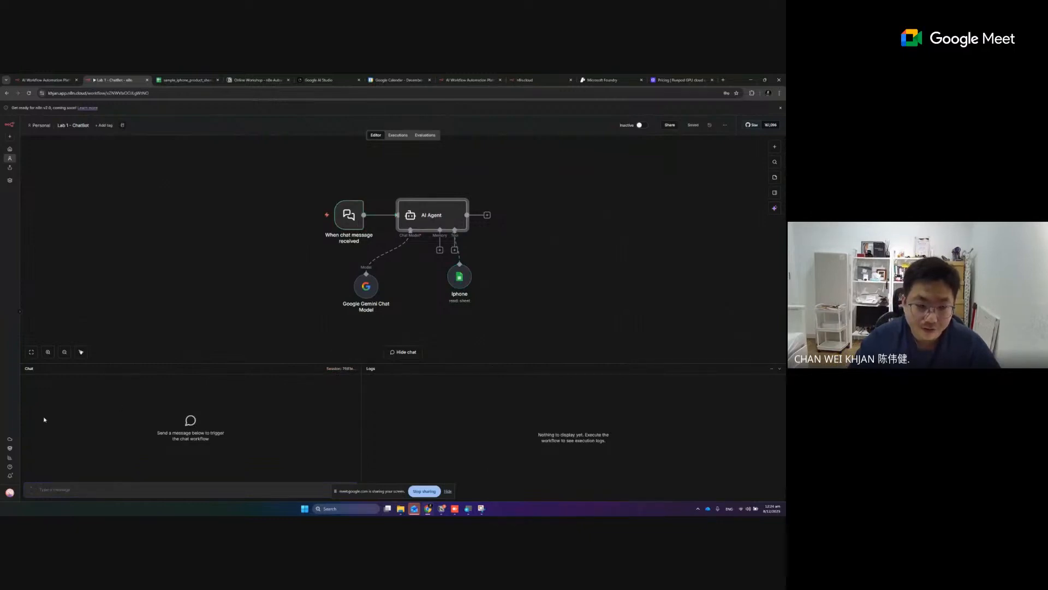
Send the test chat message "Hi, please summarize the Iphone stock balance to me".
left_click(49, 490)
type("Hi, pl")
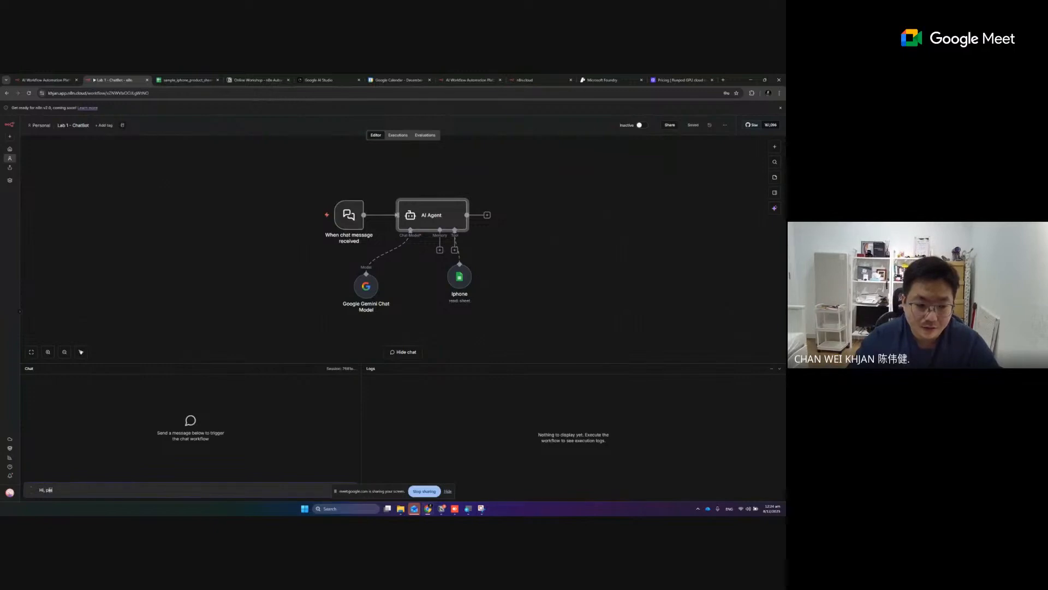
type("ease summarize th")
type("e Ihpone")
type("one stock")
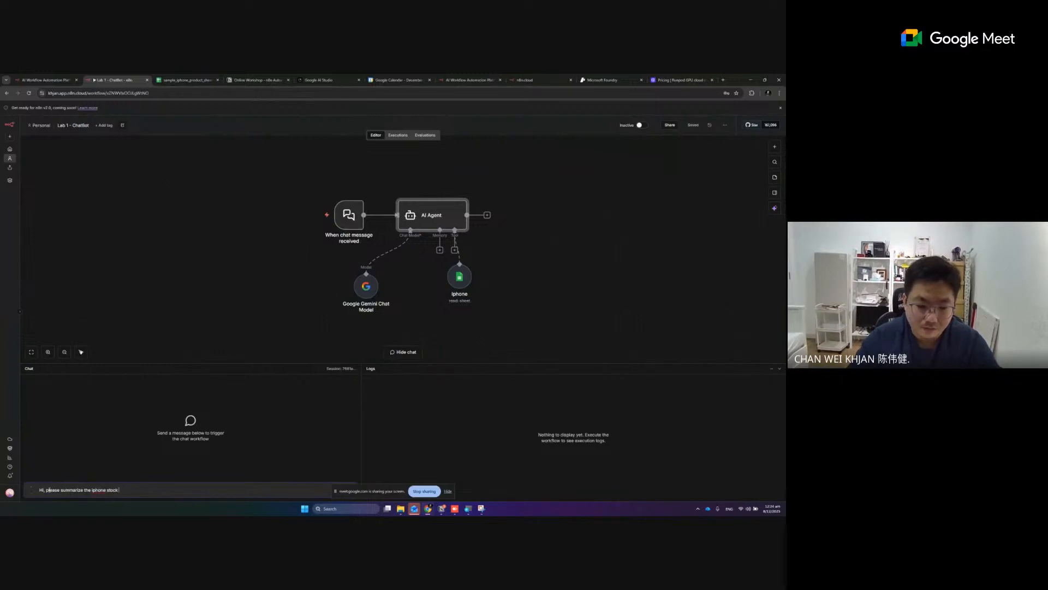
type(" balaqnce tonce to me")
key("Return")
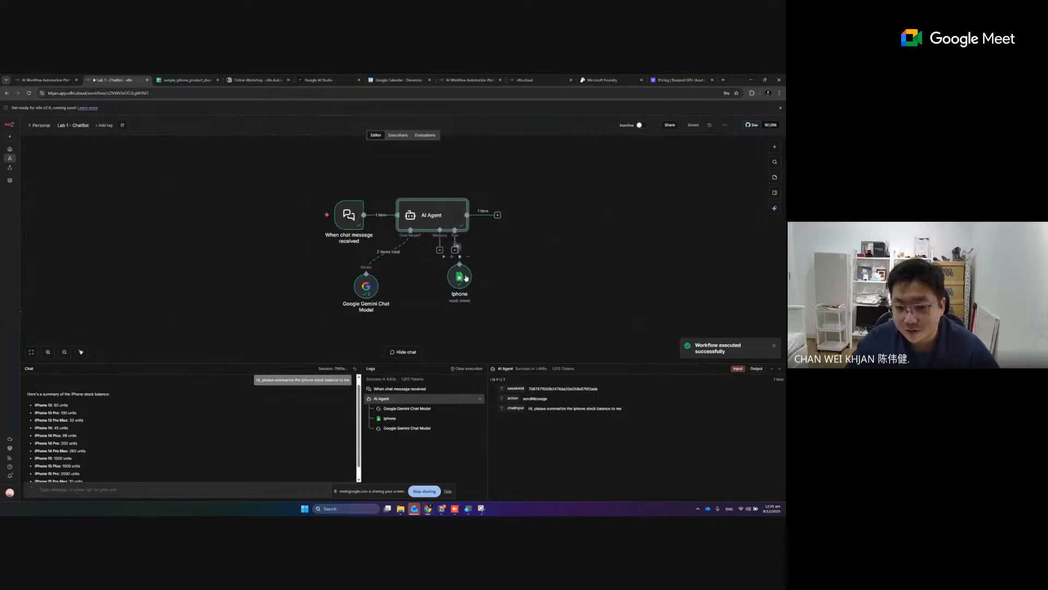
Inspect the Iphone tool's logged output and compare the chatbot's stock summary with the source product spreadsheet.
left_click_drag(468, 285, 476, 287)
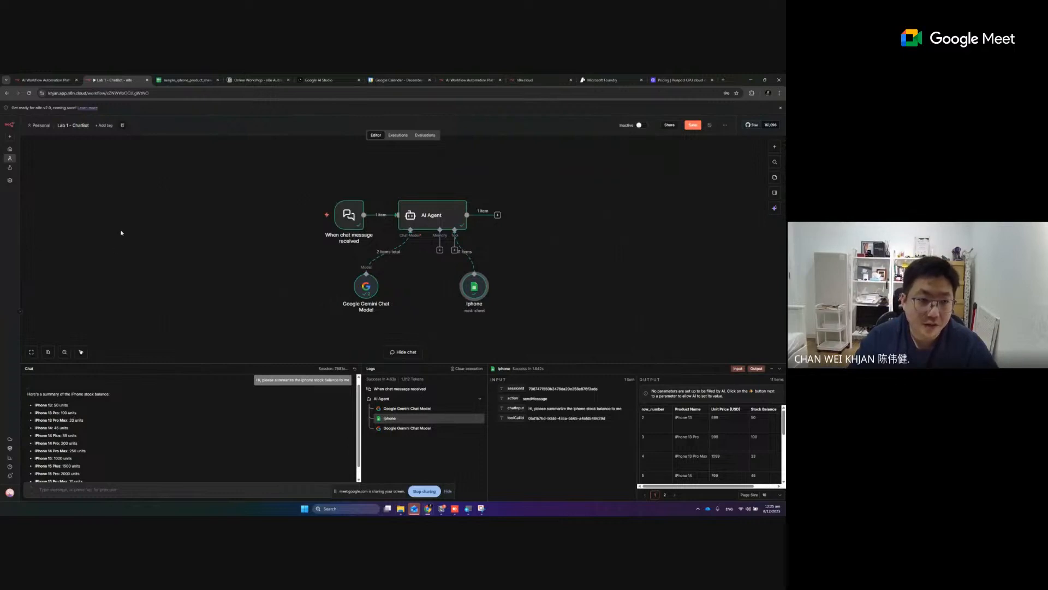
left_click(186, 80)
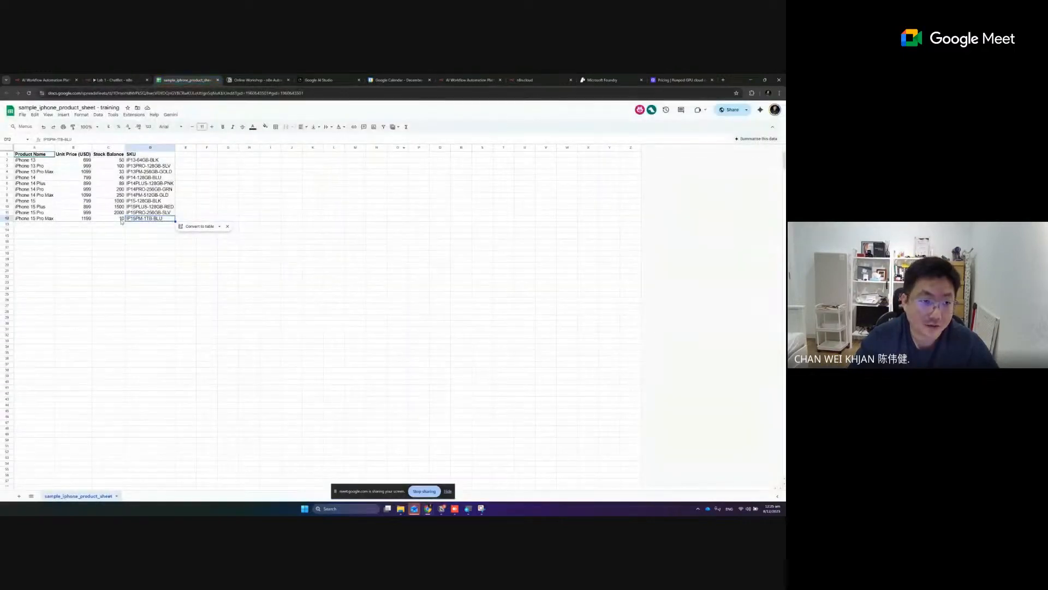
left_click(115, 172)
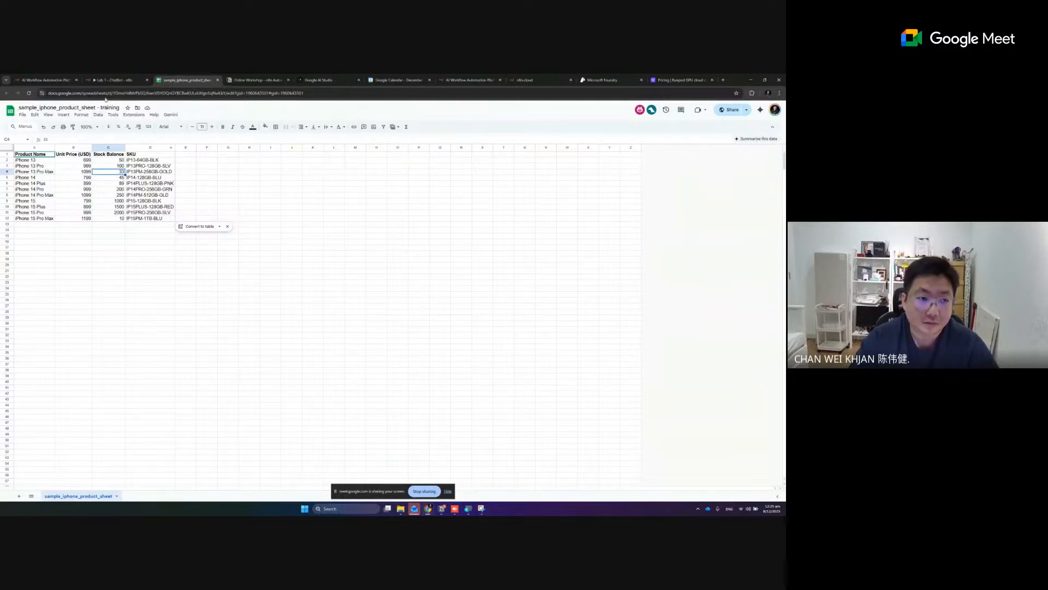
left_click(113, 79)
scroll(330, 467, "down", 1)
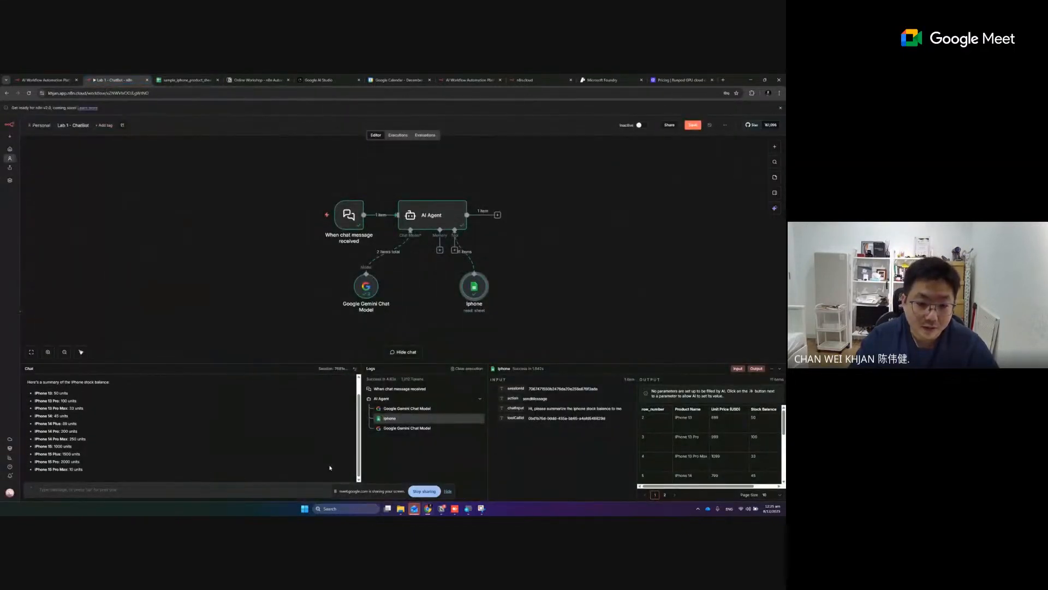
Send the greeting "hi" in the test chat.
left_click(308, 489)
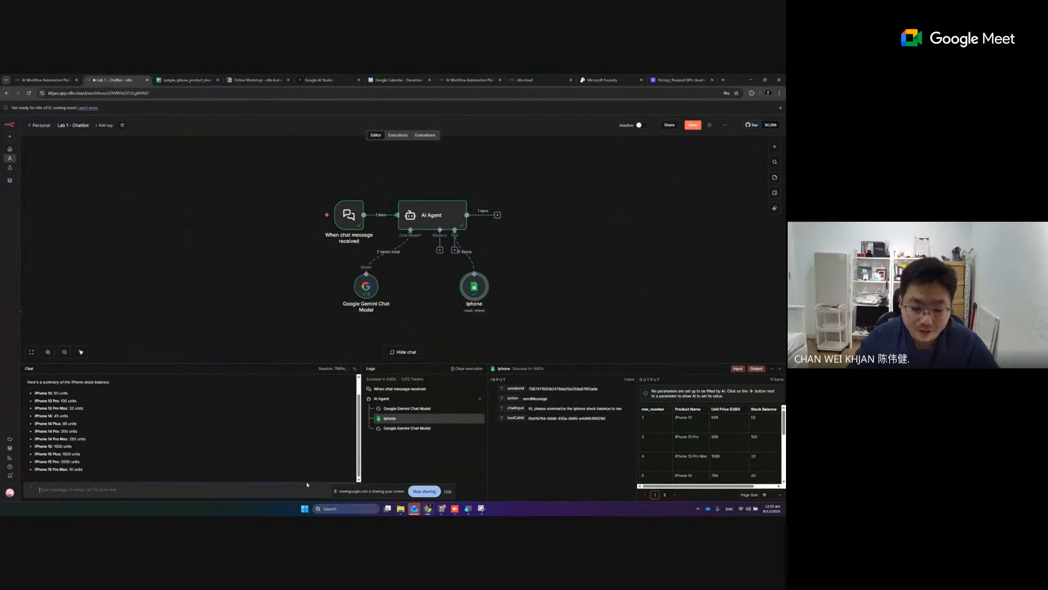
type("hi")
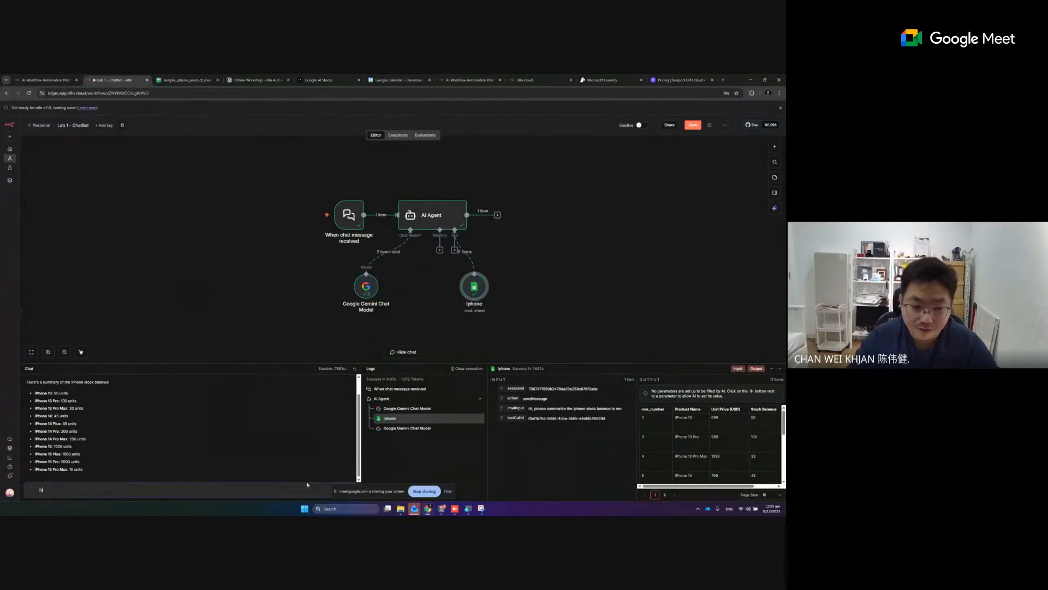
key("Return")
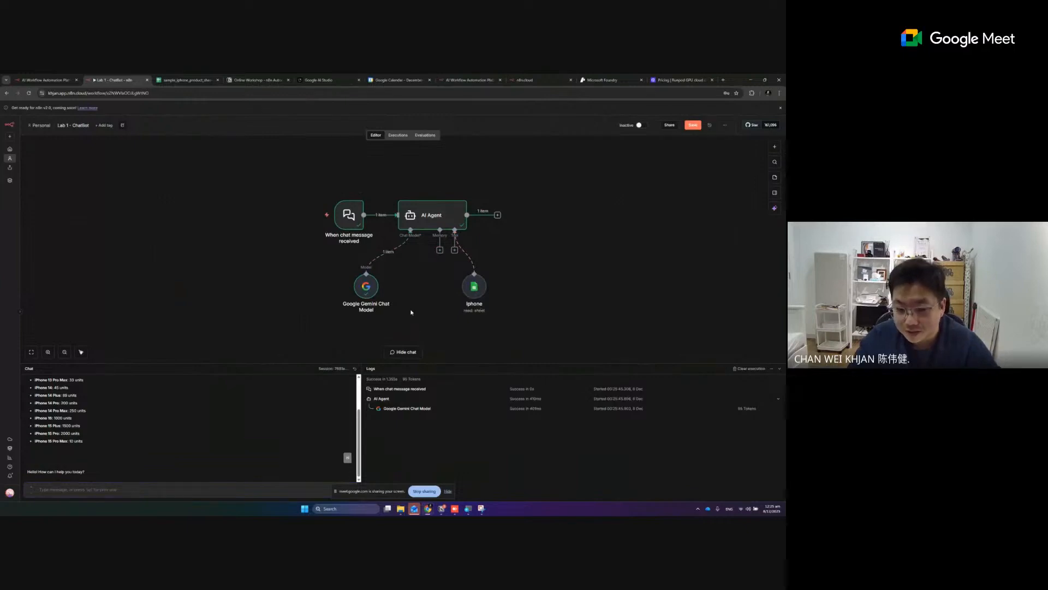
Ask the chatbot "how much is the price of iphone 14".
left_click(174, 489)
type("how much is th")
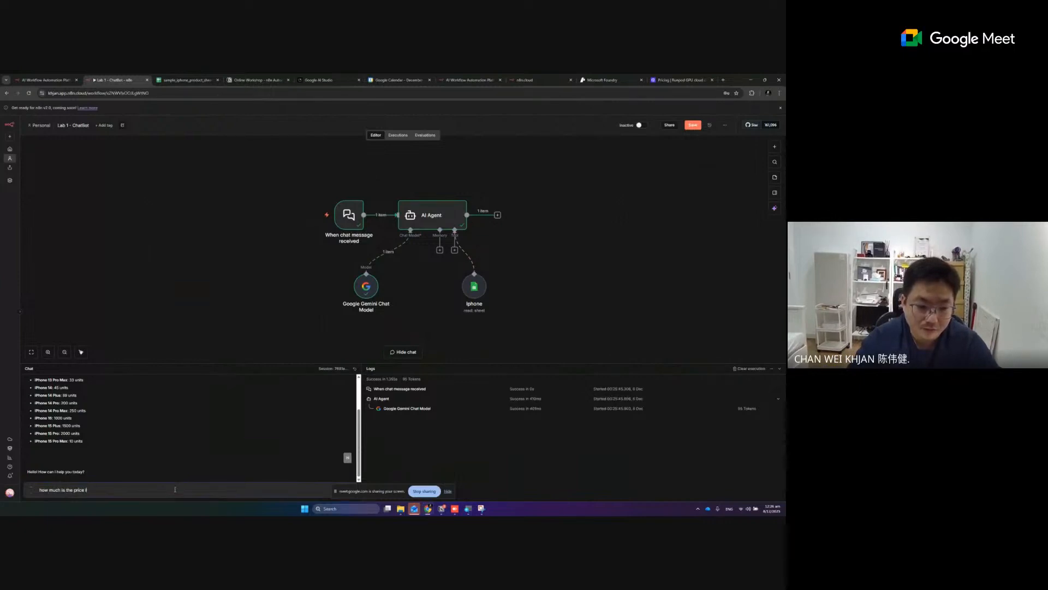
type("e price of iphone 14")
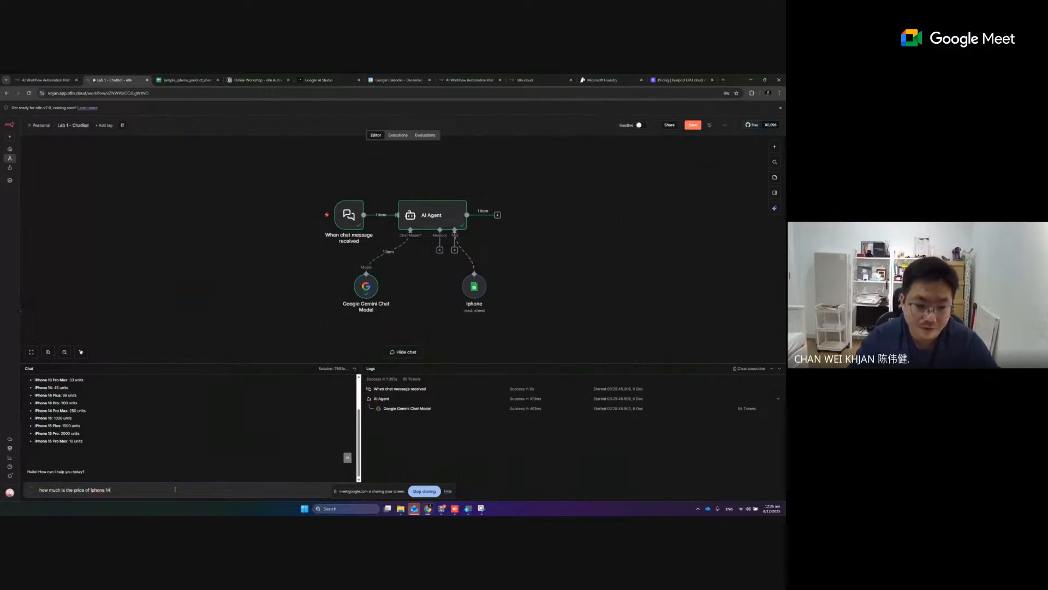
key("Return")
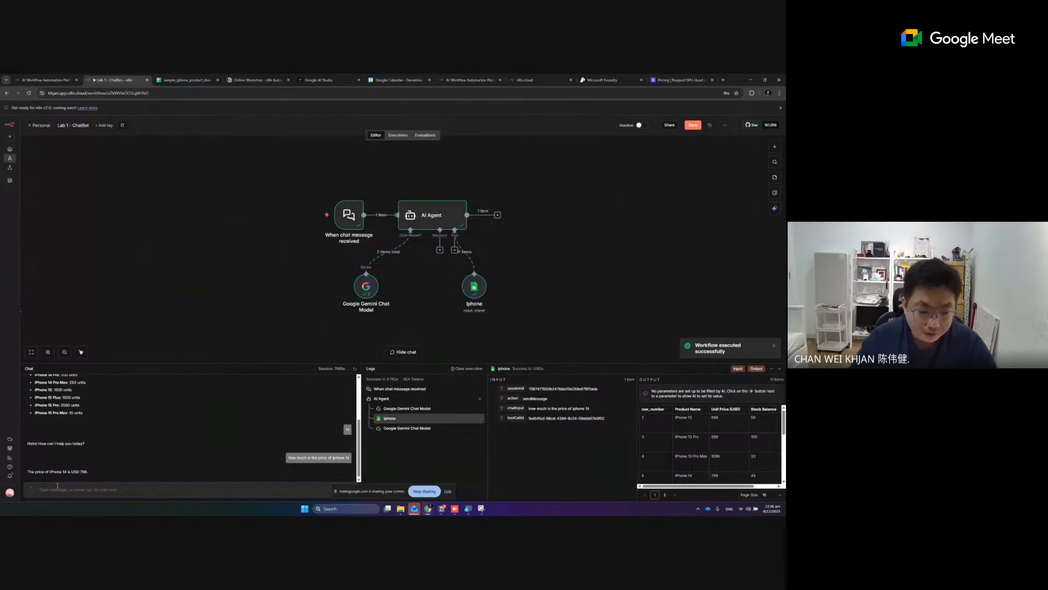
Check the chatbot's answers against the iPhone 14 row of the product spreadsheet and return to the workflow.
scroll(75, 471, "up", 1)
scroll(74, 471, "up", 2)
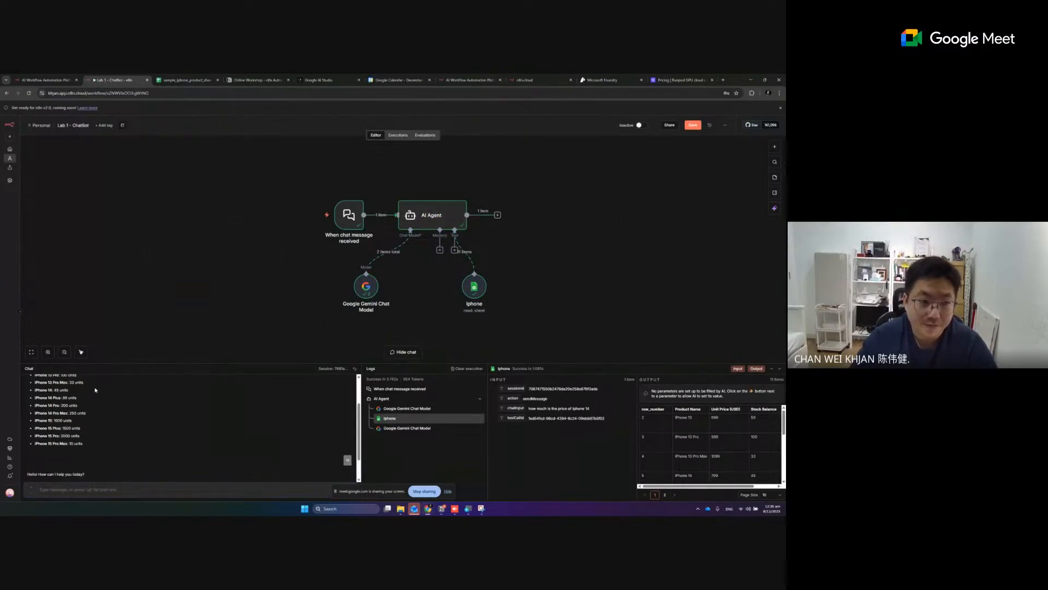
left_click(170, 82)
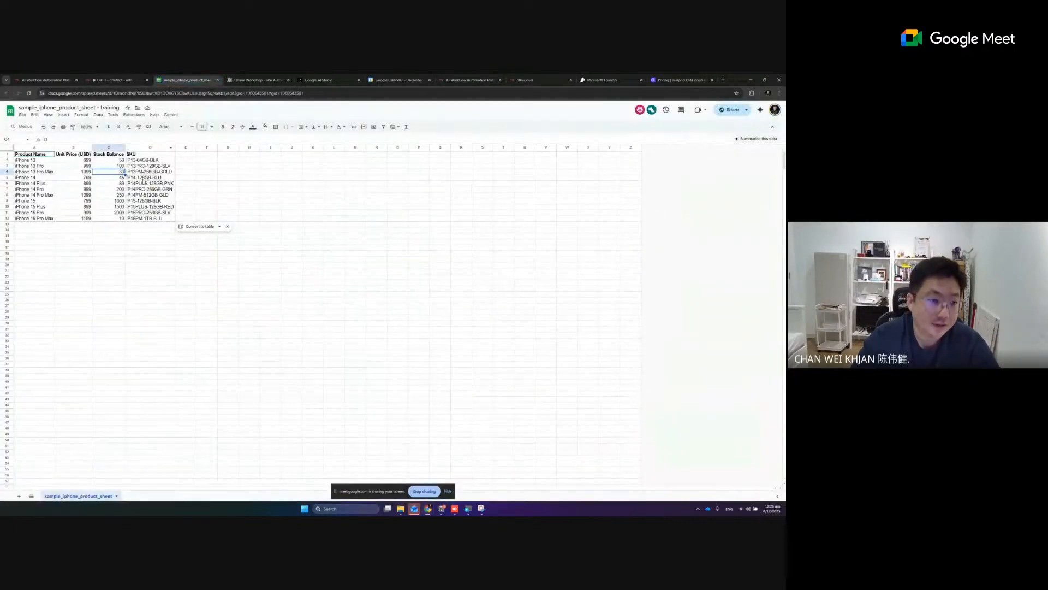
left_click_drag(49, 177, 109, 177)
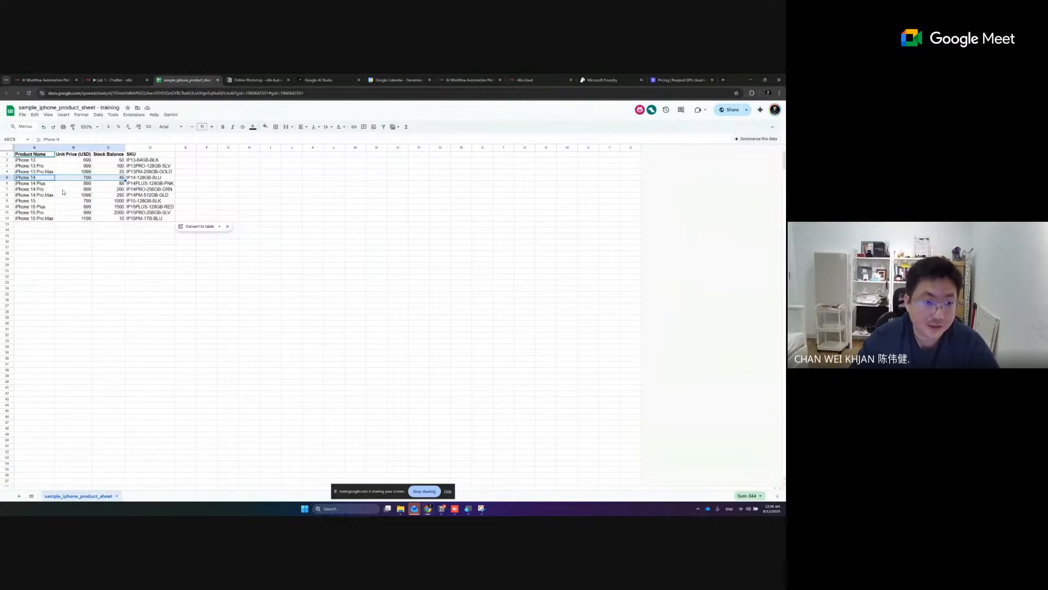
left_click(113, 80)
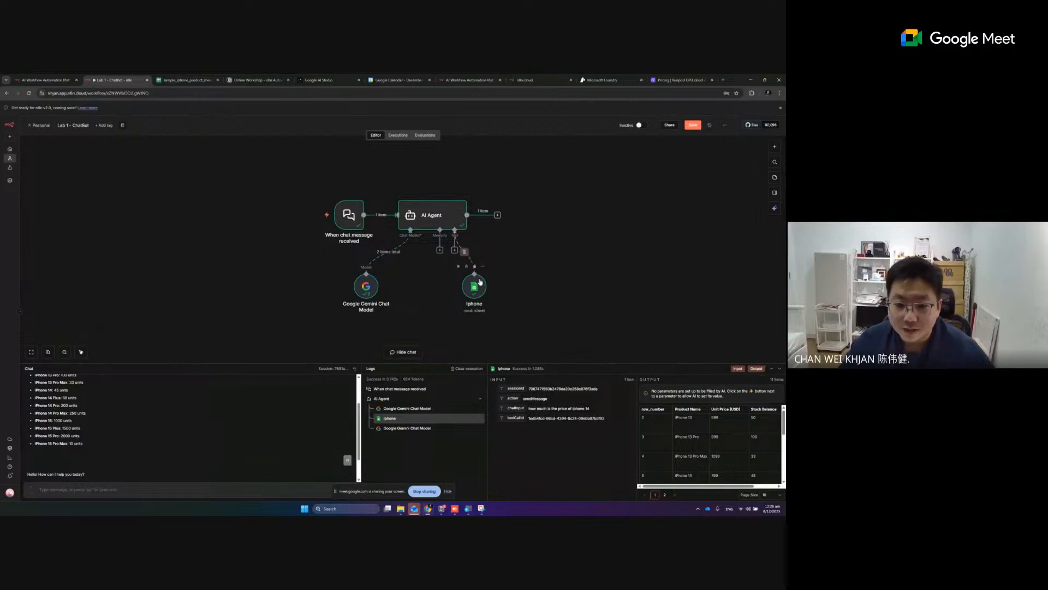
Reposition the Iphone tool and the Google Gemini Chat Model node beneath the AI Agent.
left_click_drag(479, 284, 488, 285)
left_click_drag(366, 286, 361, 291)
left_click_drag(484, 288, 489, 293)
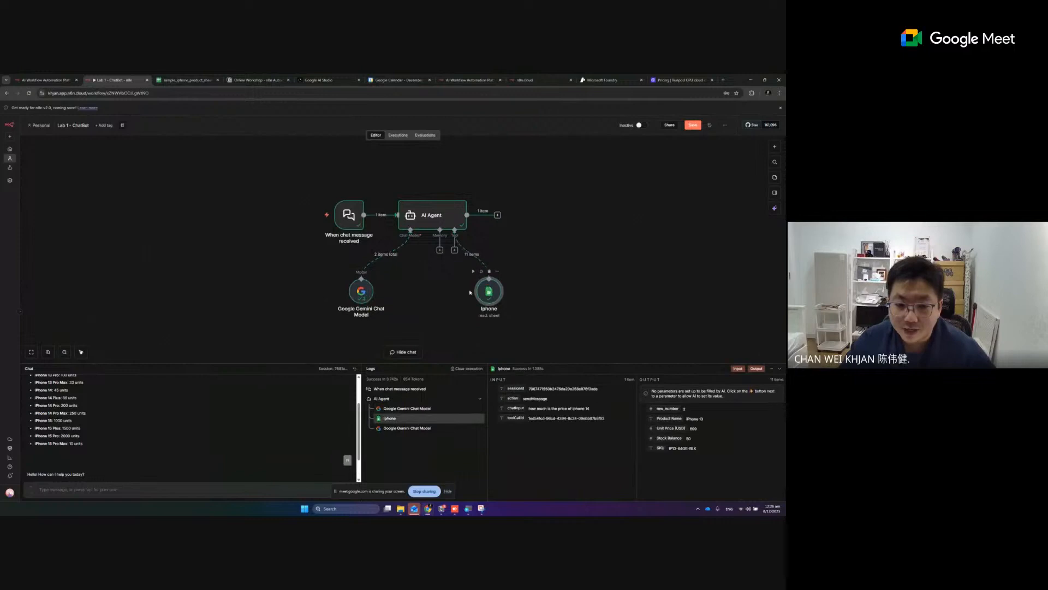
left_click_drag(364, 293, 390, 293)
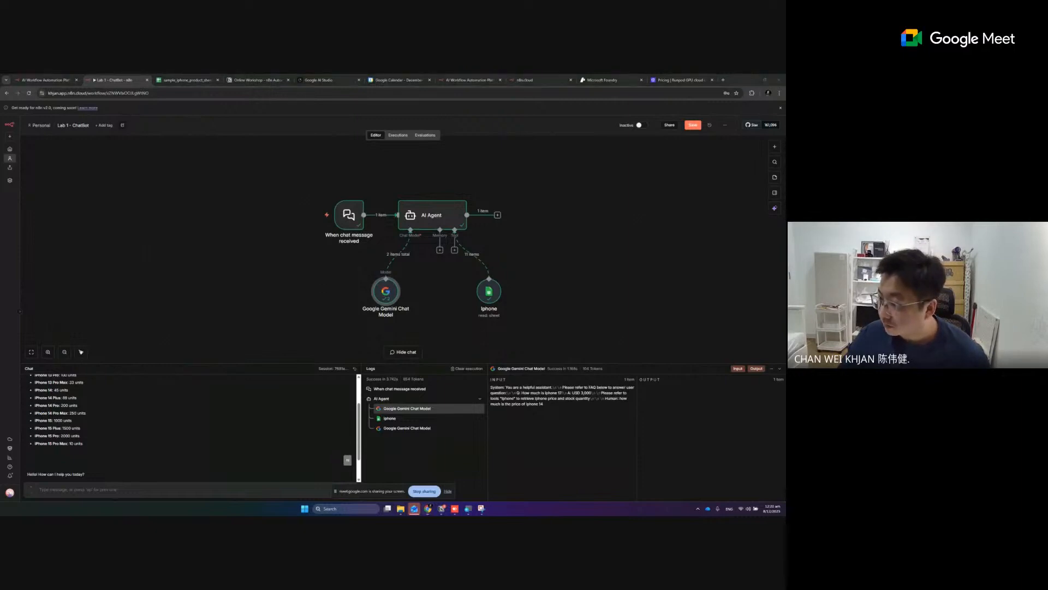
key("super+d")
key("super+d")
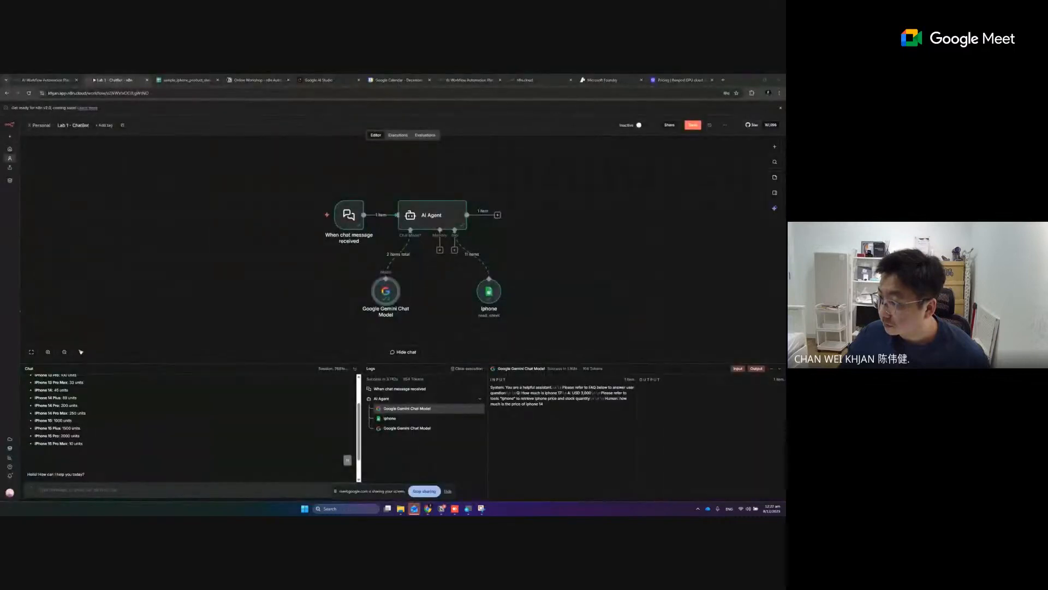
key("super+d")
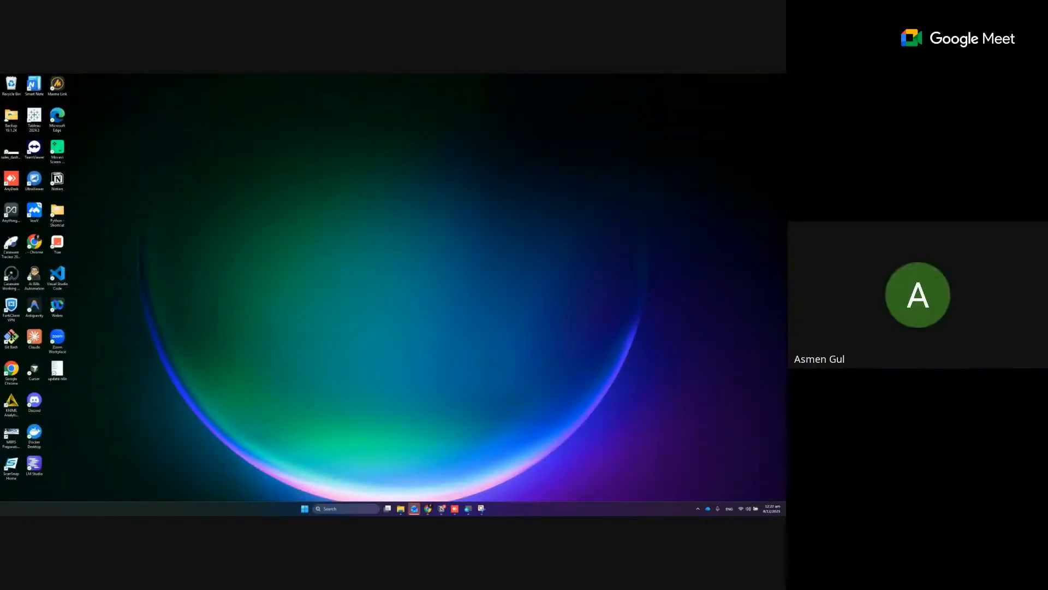
key("super+d")
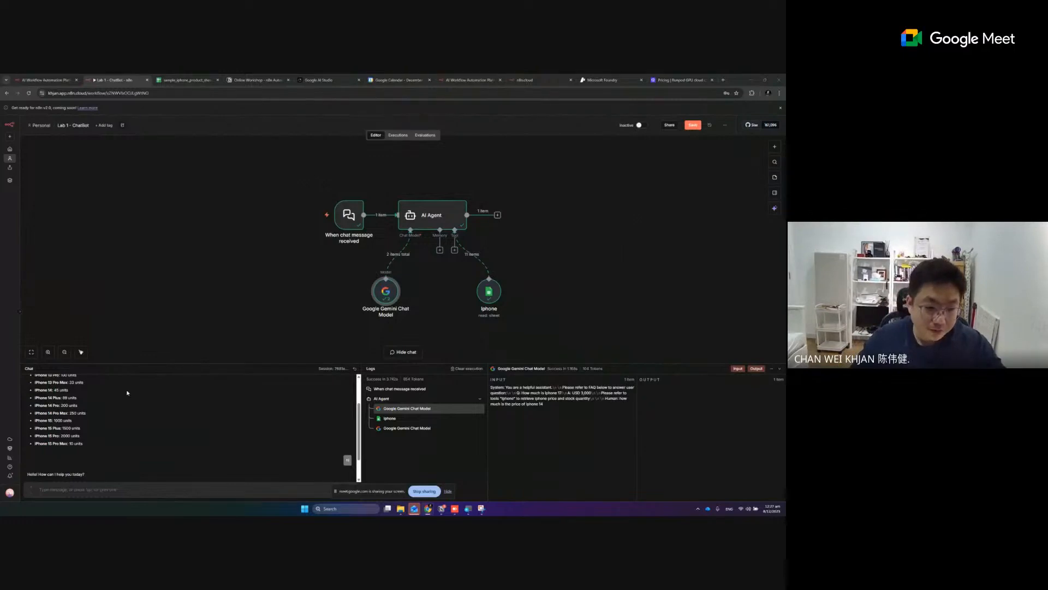
scroll(129, 458, "down", 1)
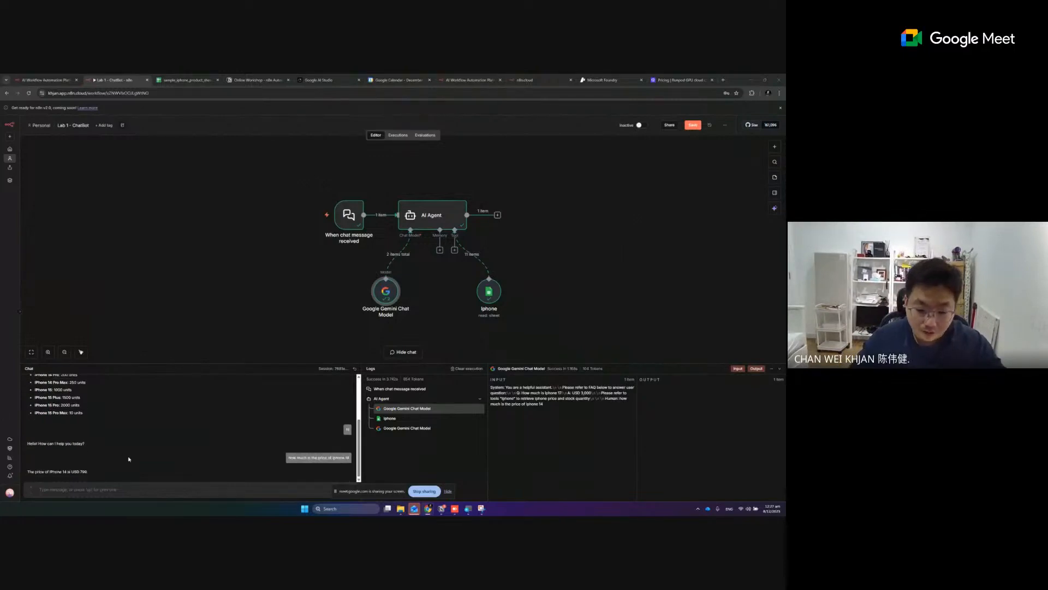
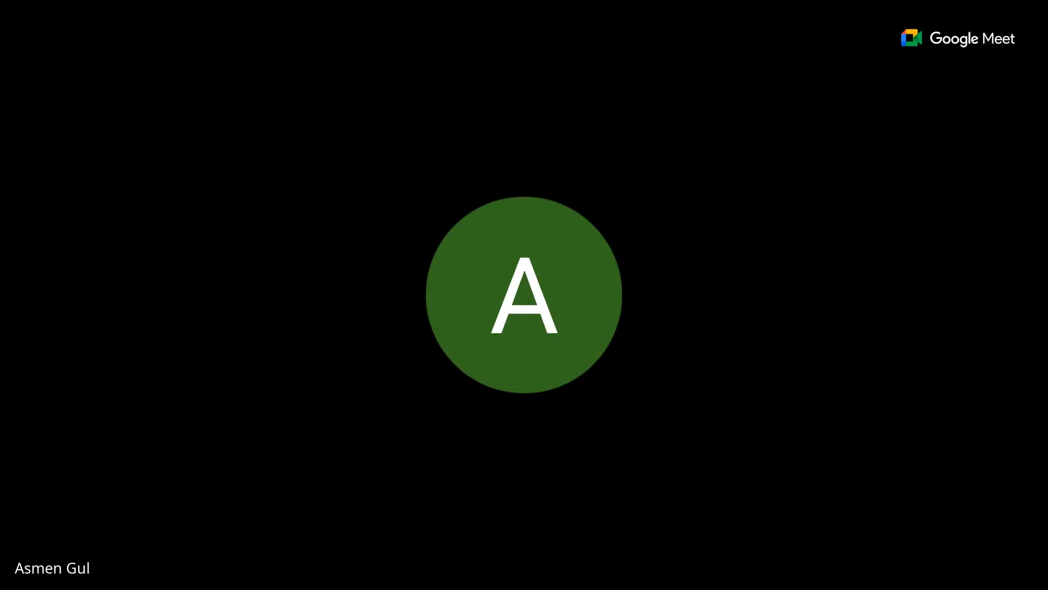
In the Lab1 workflow, enlarge the chat area, review the iphone tool's description, document, sheet and filter settings, and return to the canvas.
scroll(195, 420, "down", 1)
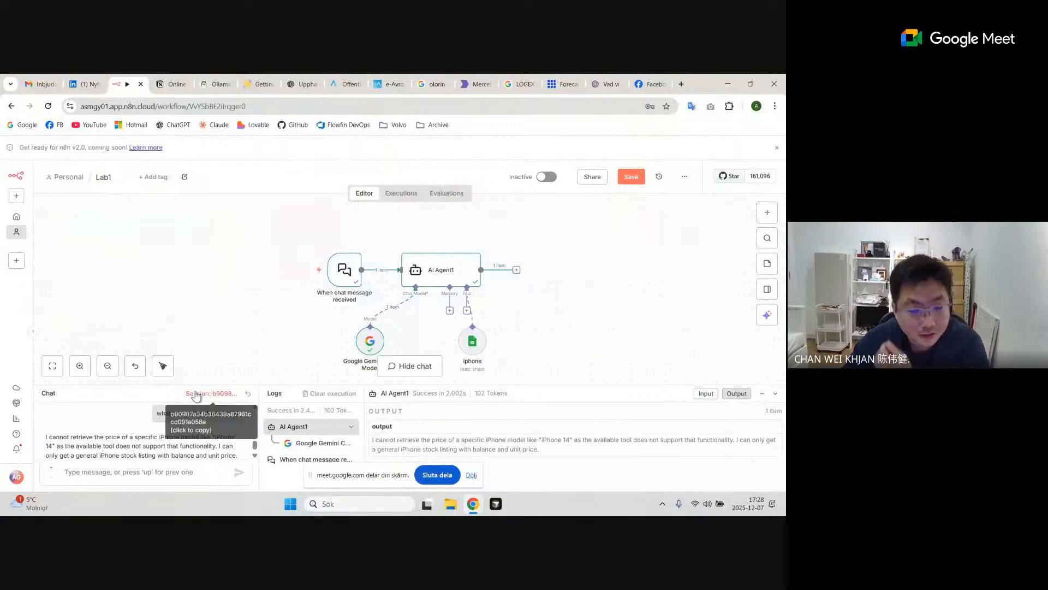
mouse_move(197, 386)
left_mouse_down()
mouse_move(198, 341)
mouse_move(199, 368)
left_mouse_up()
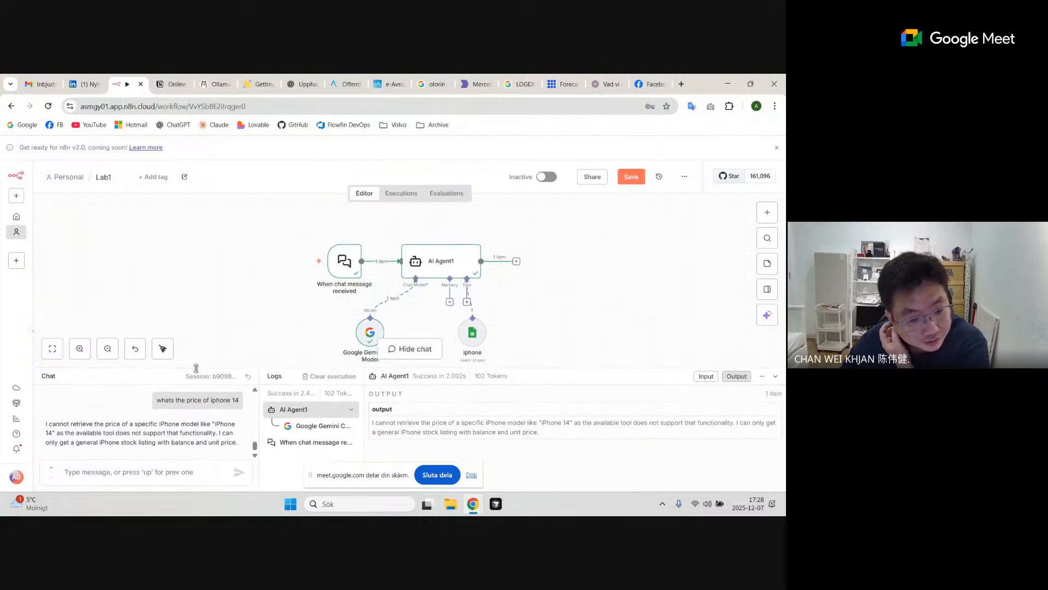
double_click(474, 333)
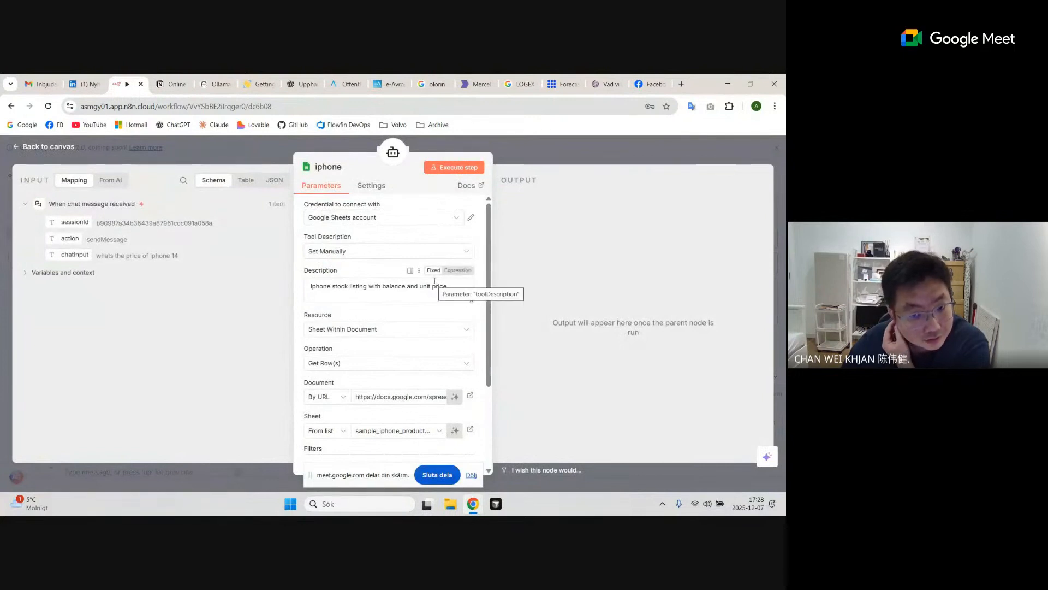
left_click(472, 474)
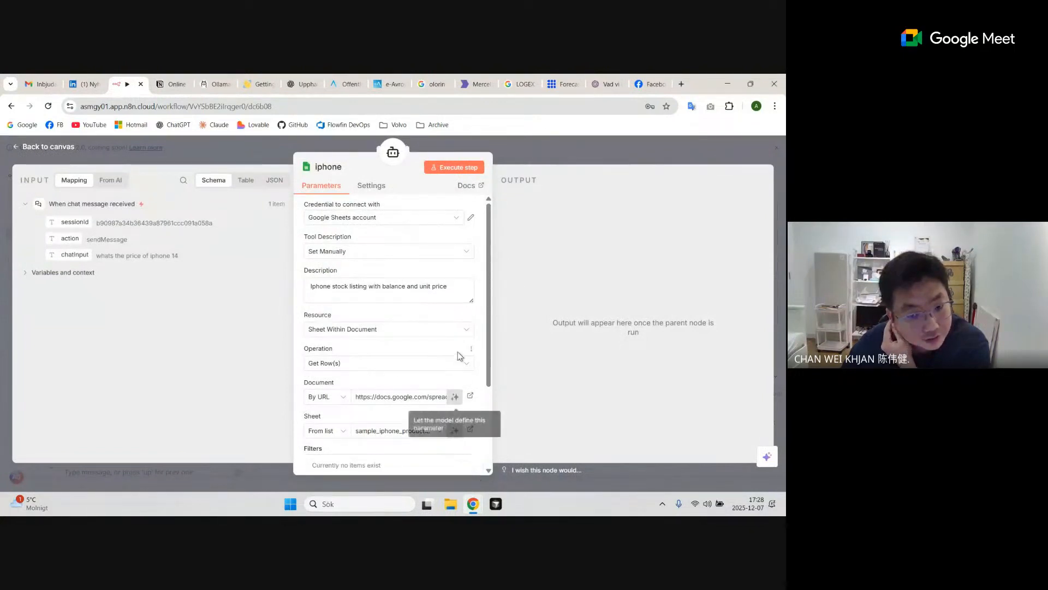
scroll(458, 352, "down", 3)
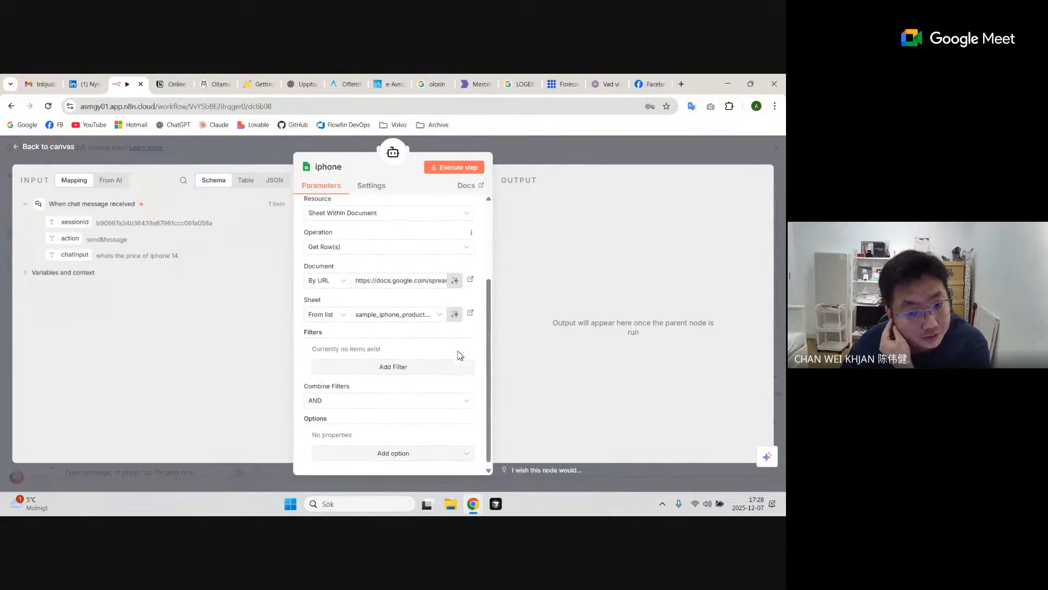
left_click(53, 148)
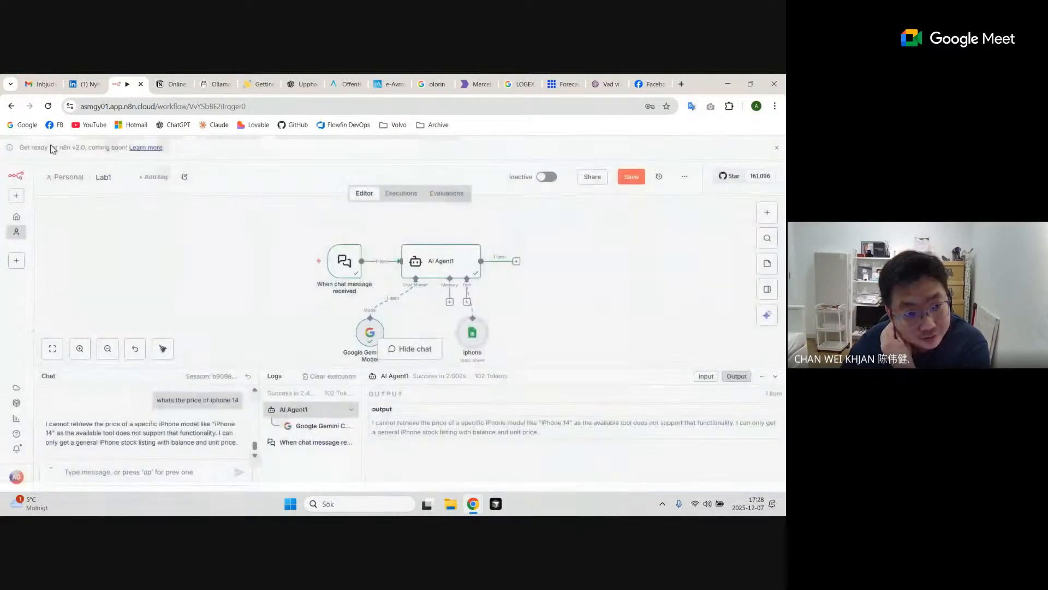
Review AI Agent1's prompt source and its system message about the Iphone tool, and return to the canvas.
double_click(437, 263)
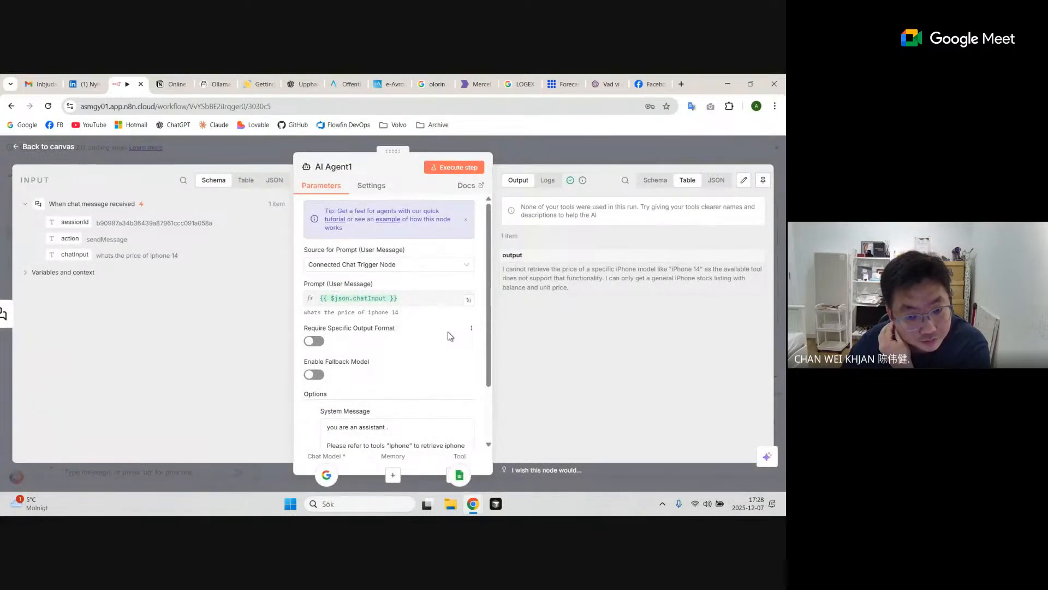
scroll(448, 336, "down", 3)
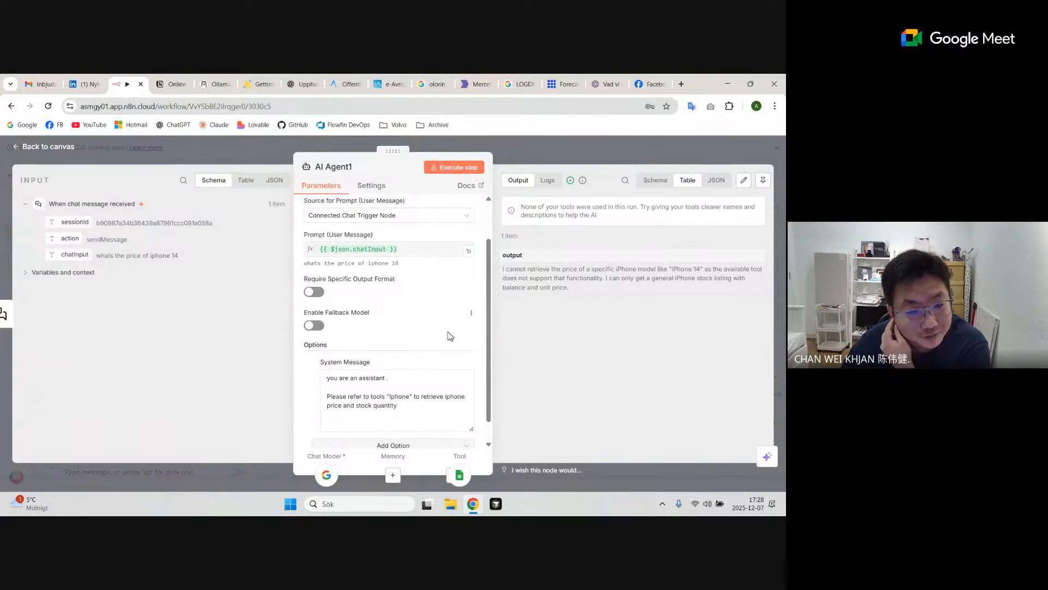
left_click(57, 150)
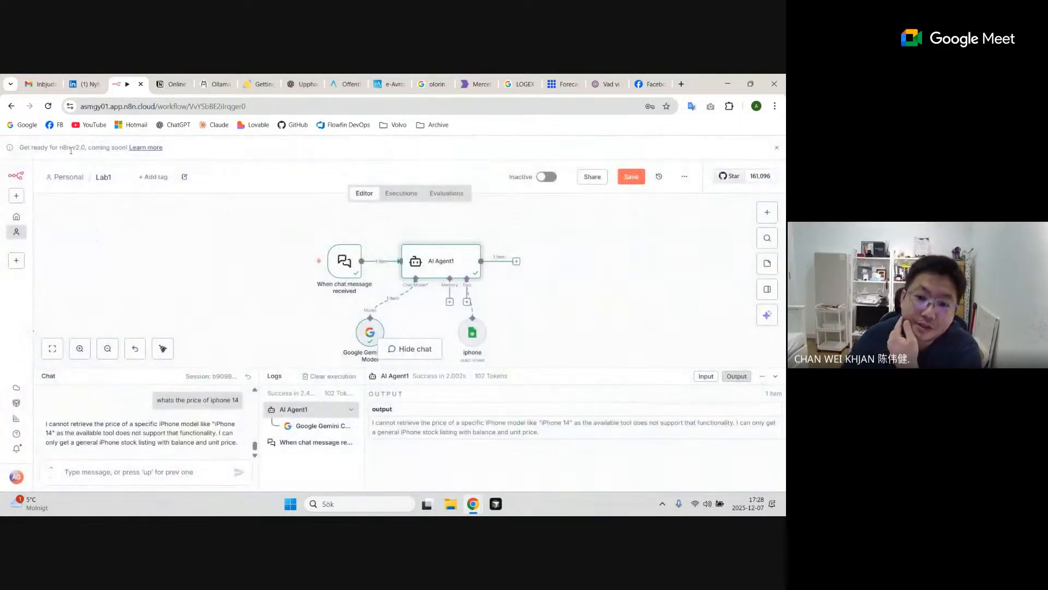
Save the Lab1 workflow and reload the page to start a fresh chat session.
left_click(631, 176)
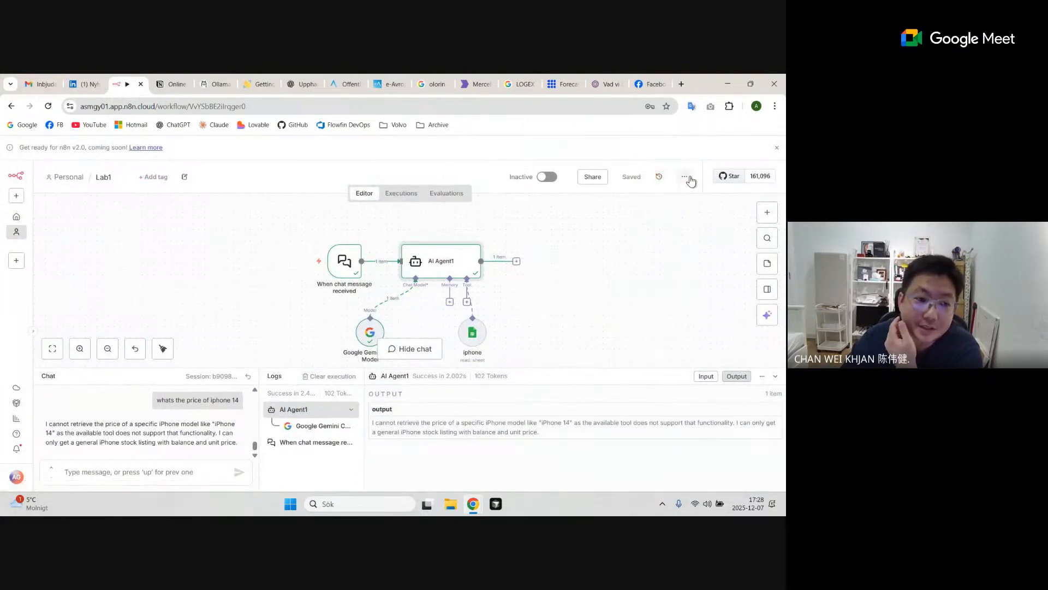
key("F5")
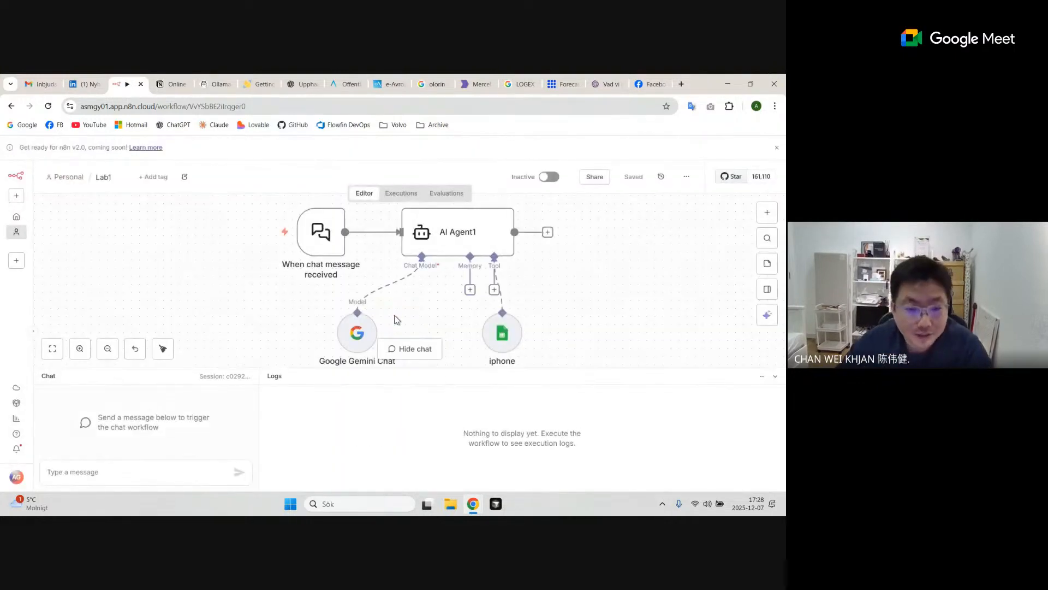
Ask the Lab1 chatbot "whats the price of iphone 14" in the new session.
left_click(169, 468)
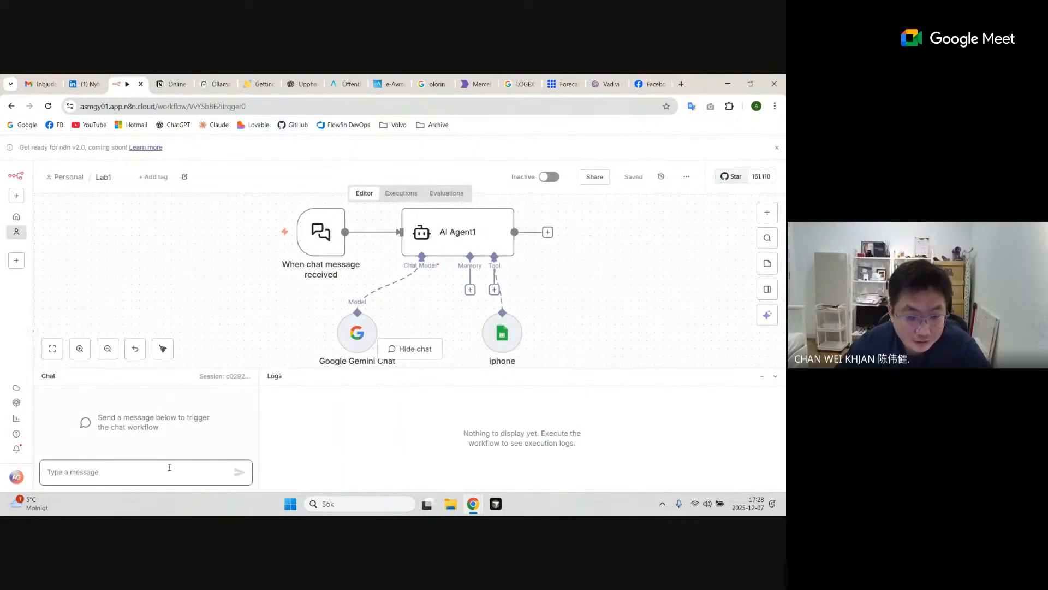
type("whats th ep")
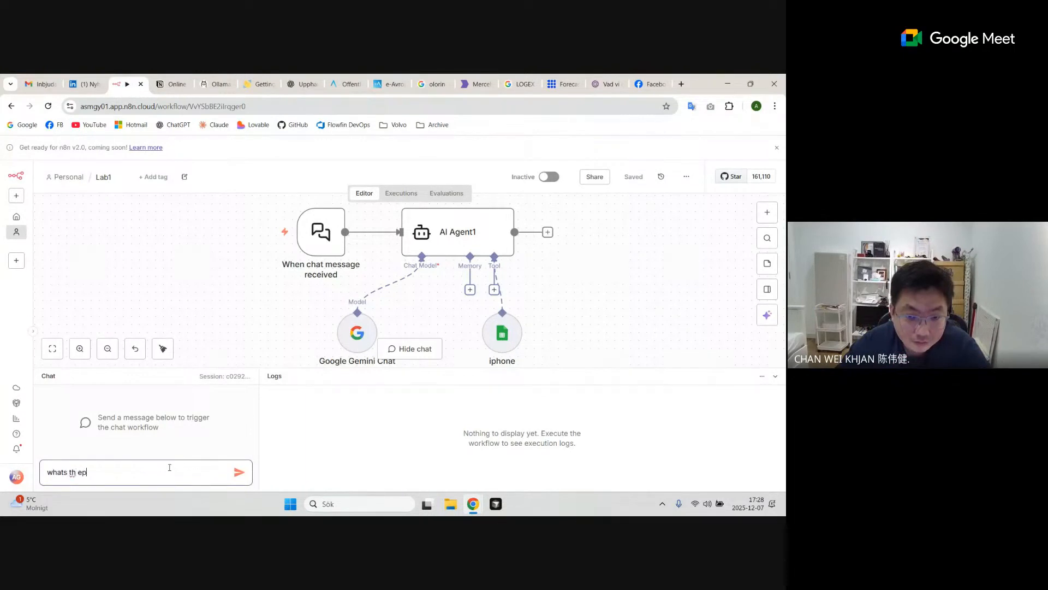
type("ric")
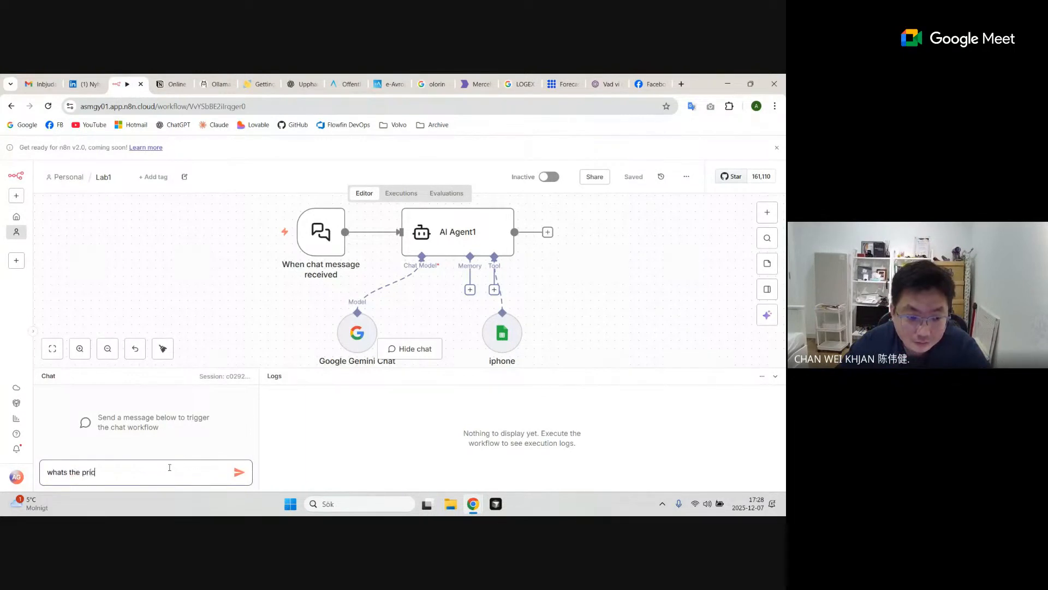
type("e f")
type("of ")
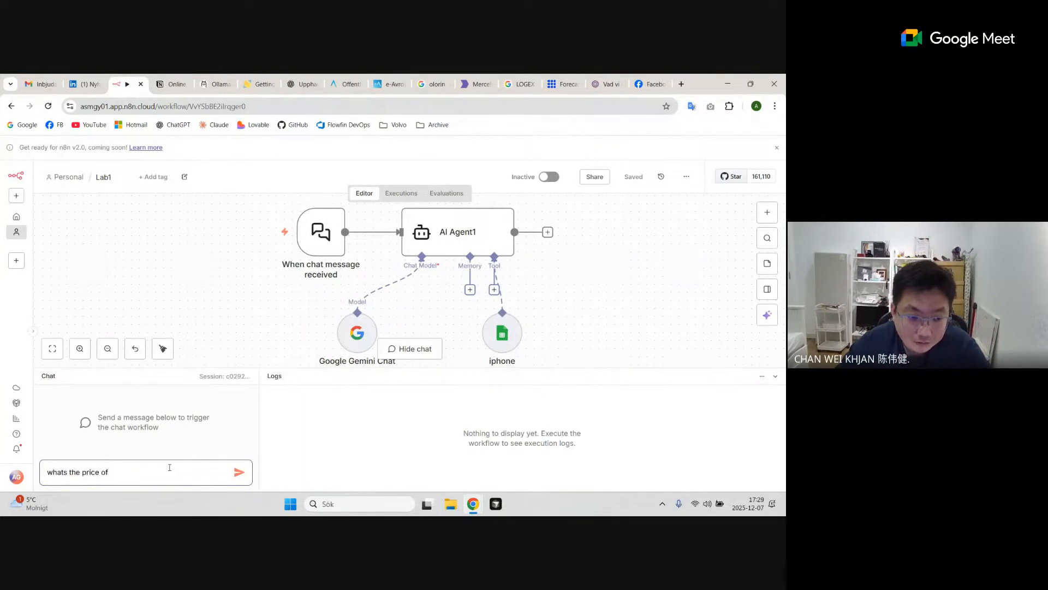
type("iphone 14")
key("Return")
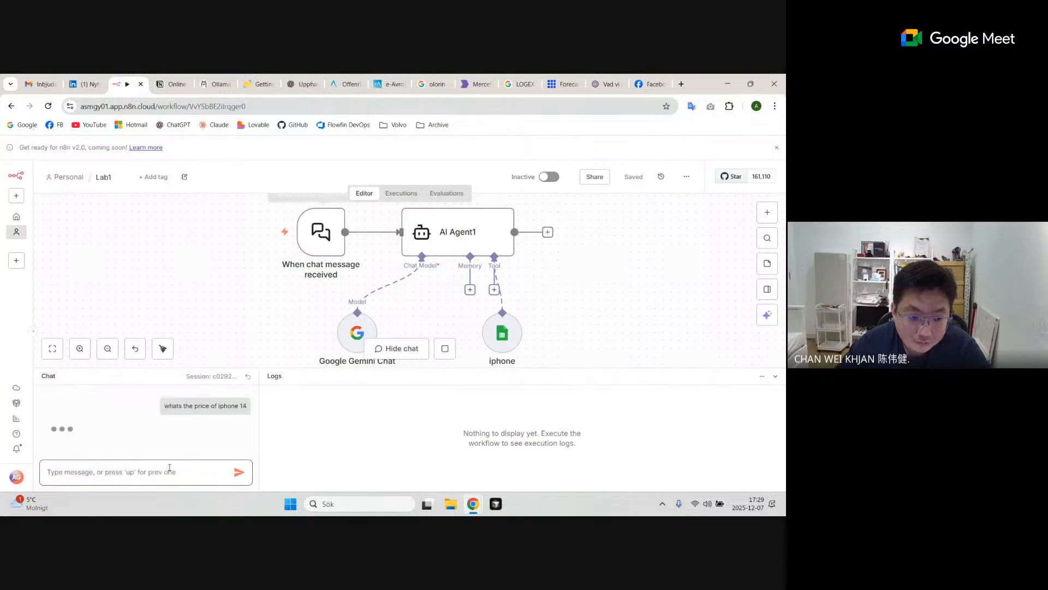